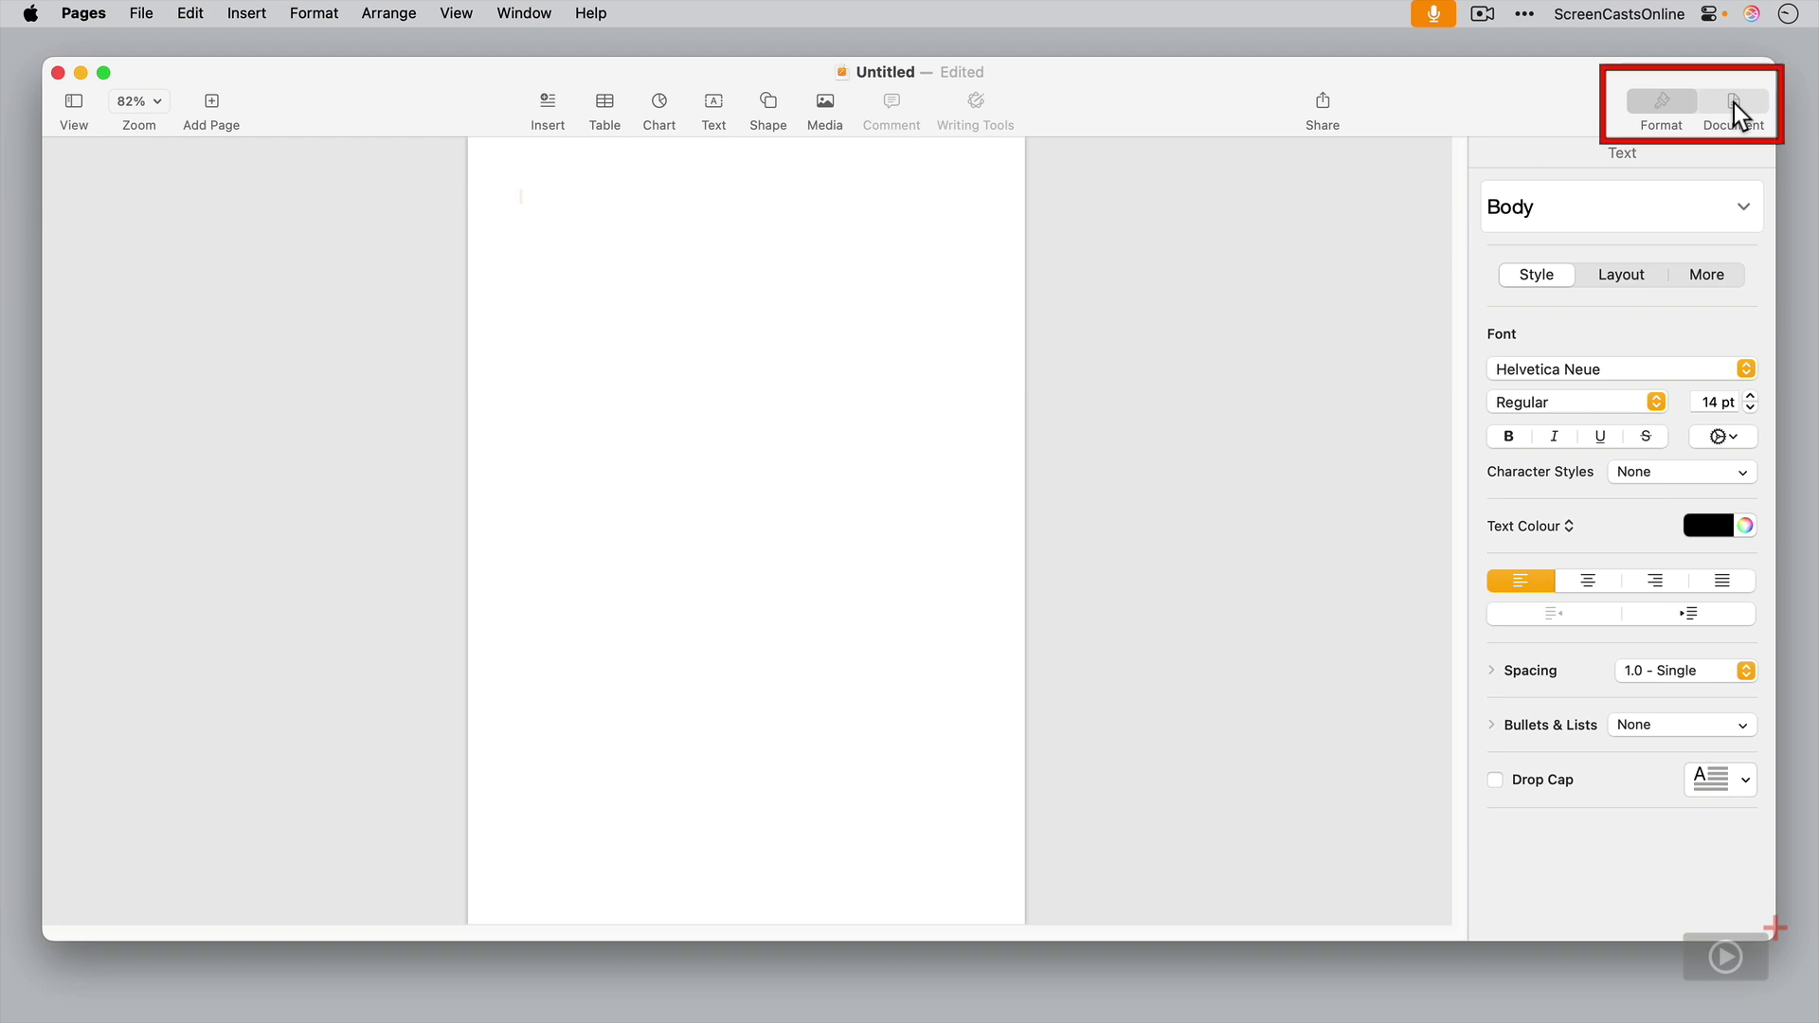
Show the Document inspector with A4 portrait paper, header, footer and 2 cm margins
click(1734, 103)
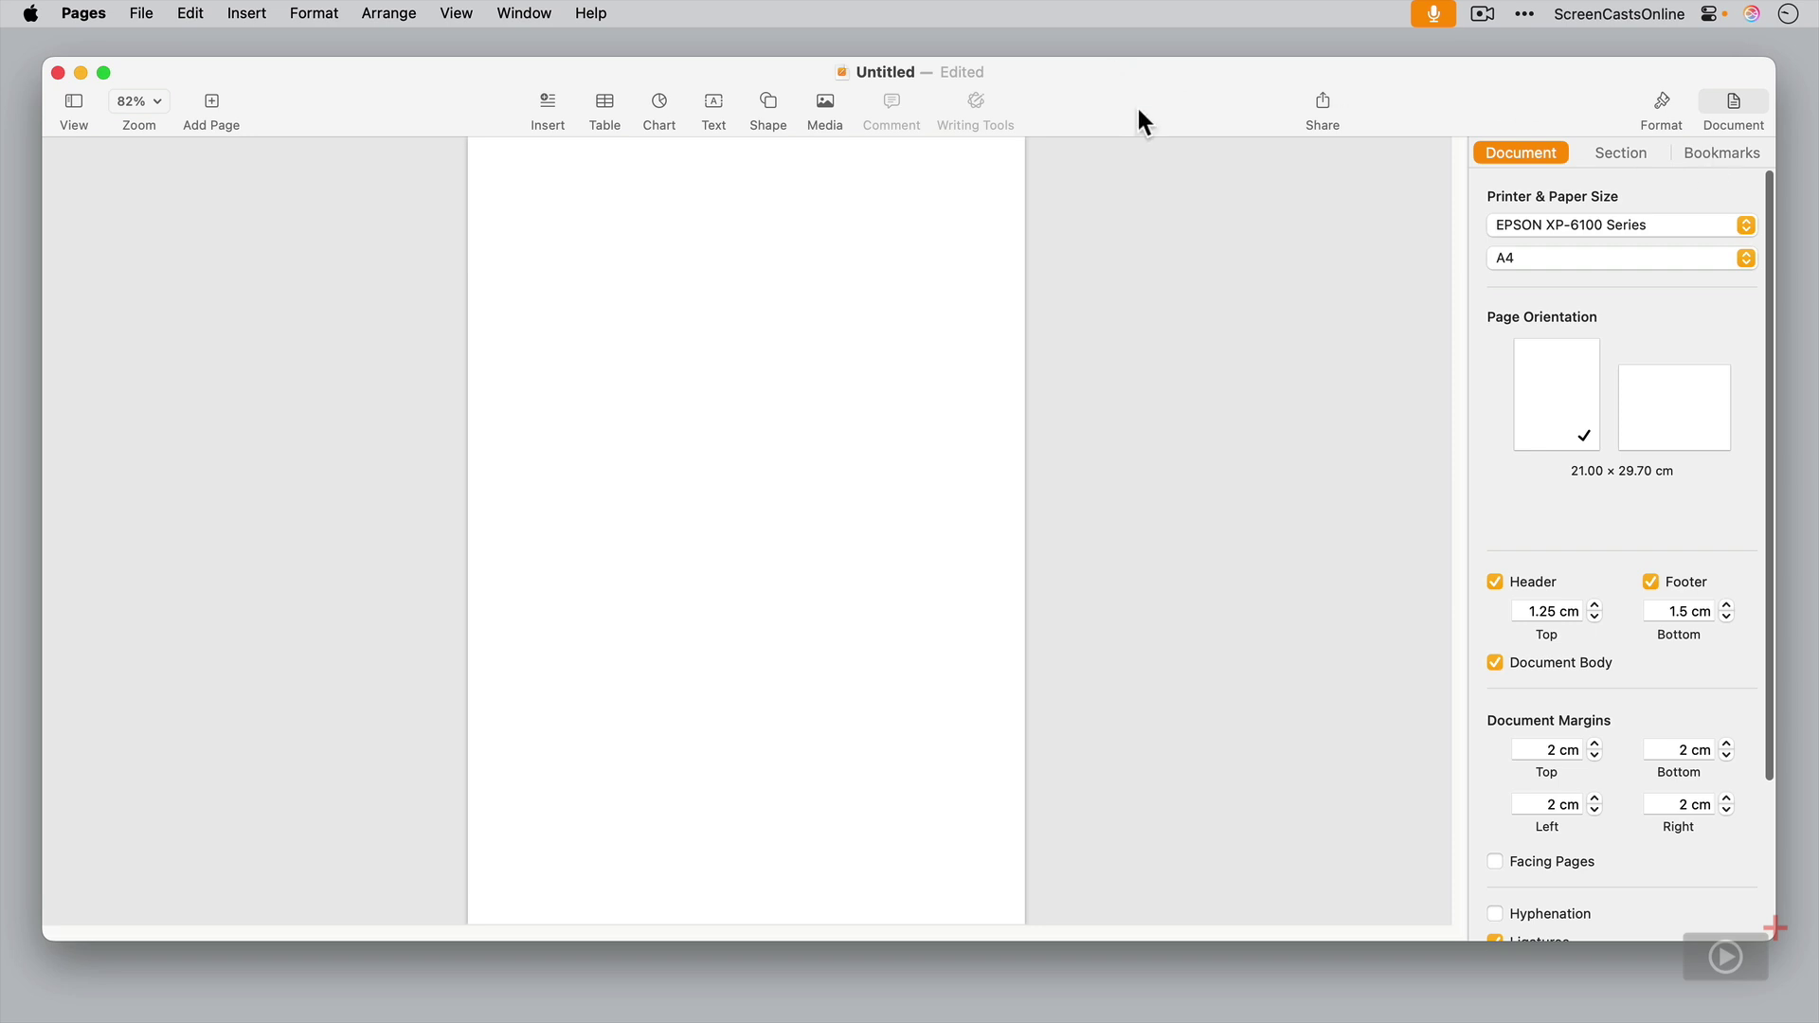
click(138, 15)
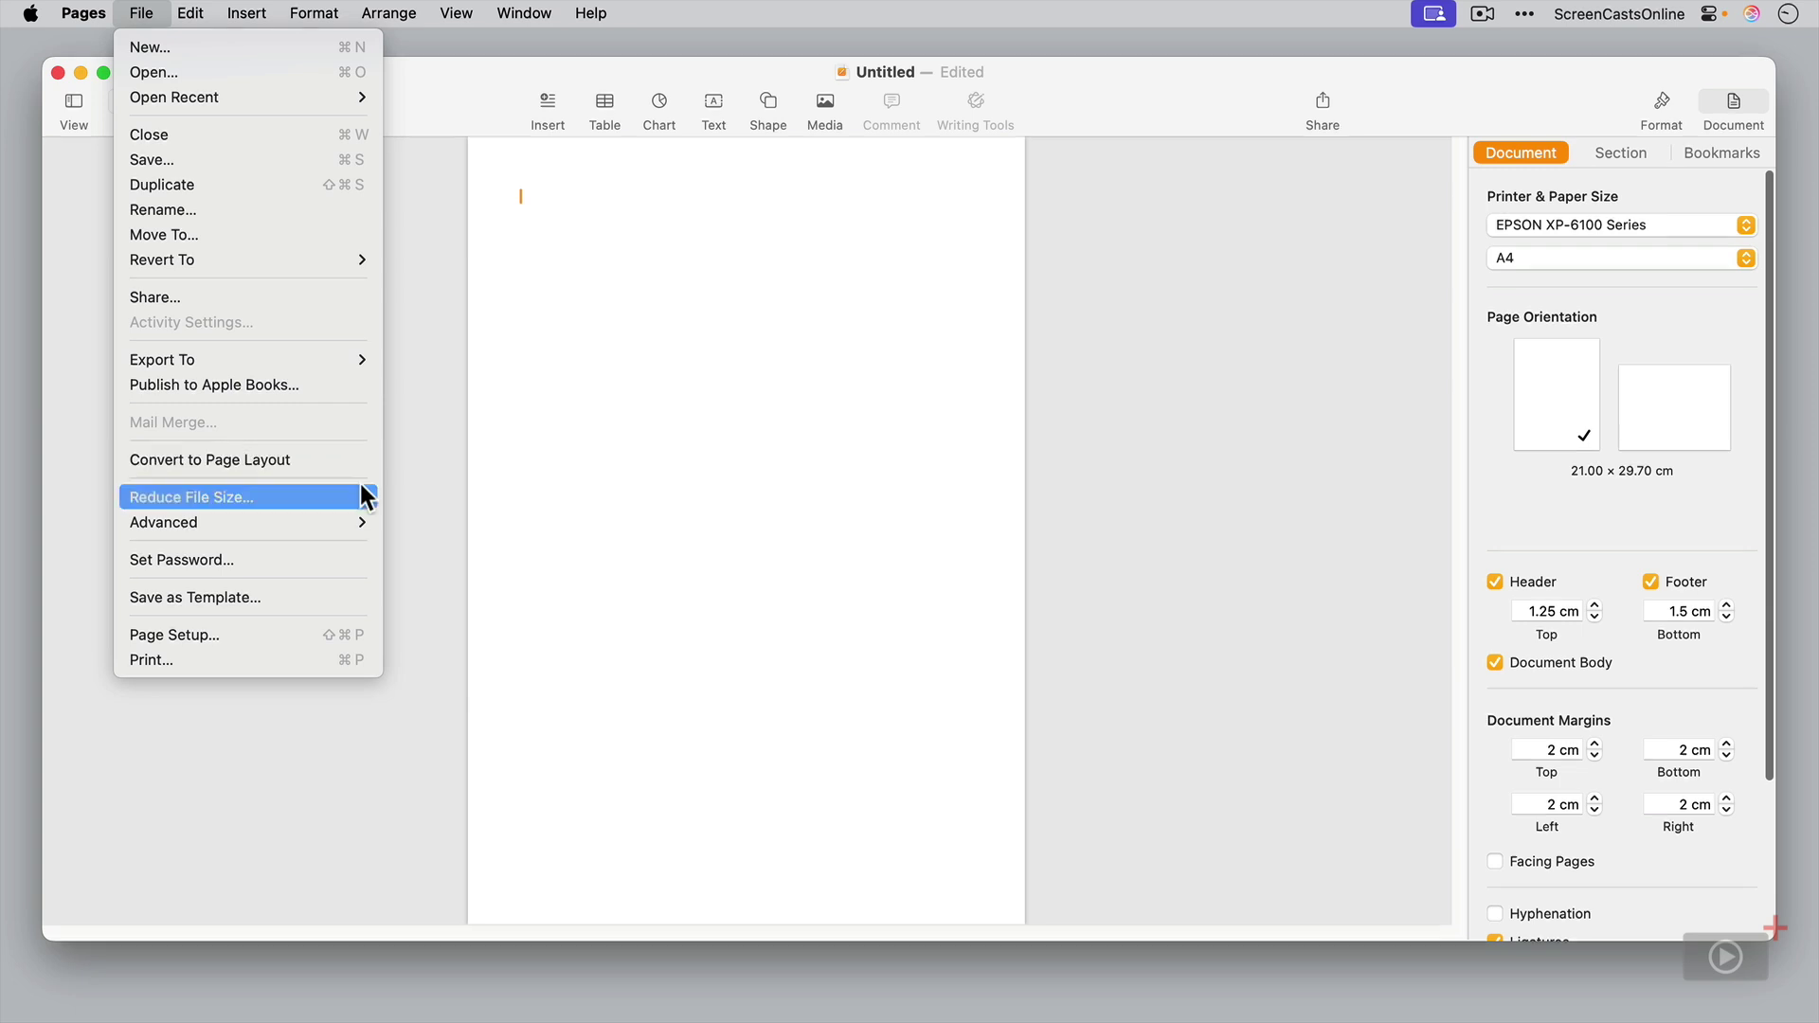
click(420, 510)
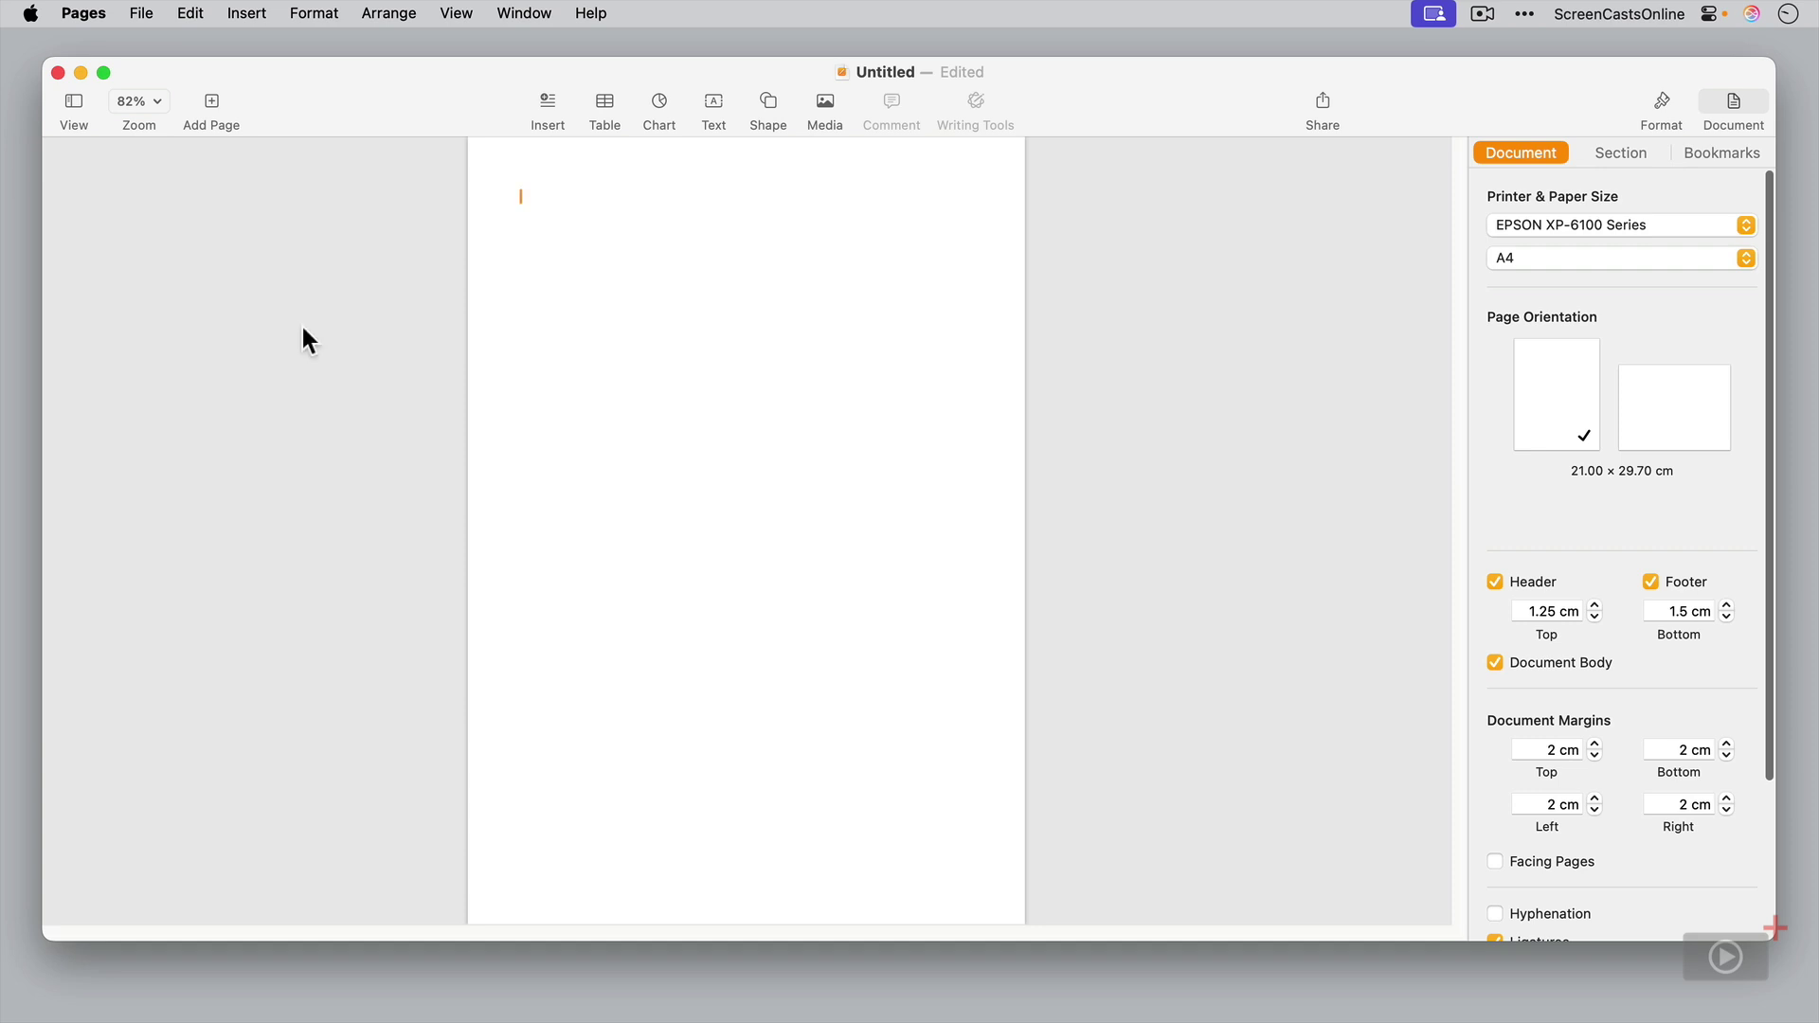
Turn on View > Show Layout to outline the header, body and footer areas
click(468, 17)
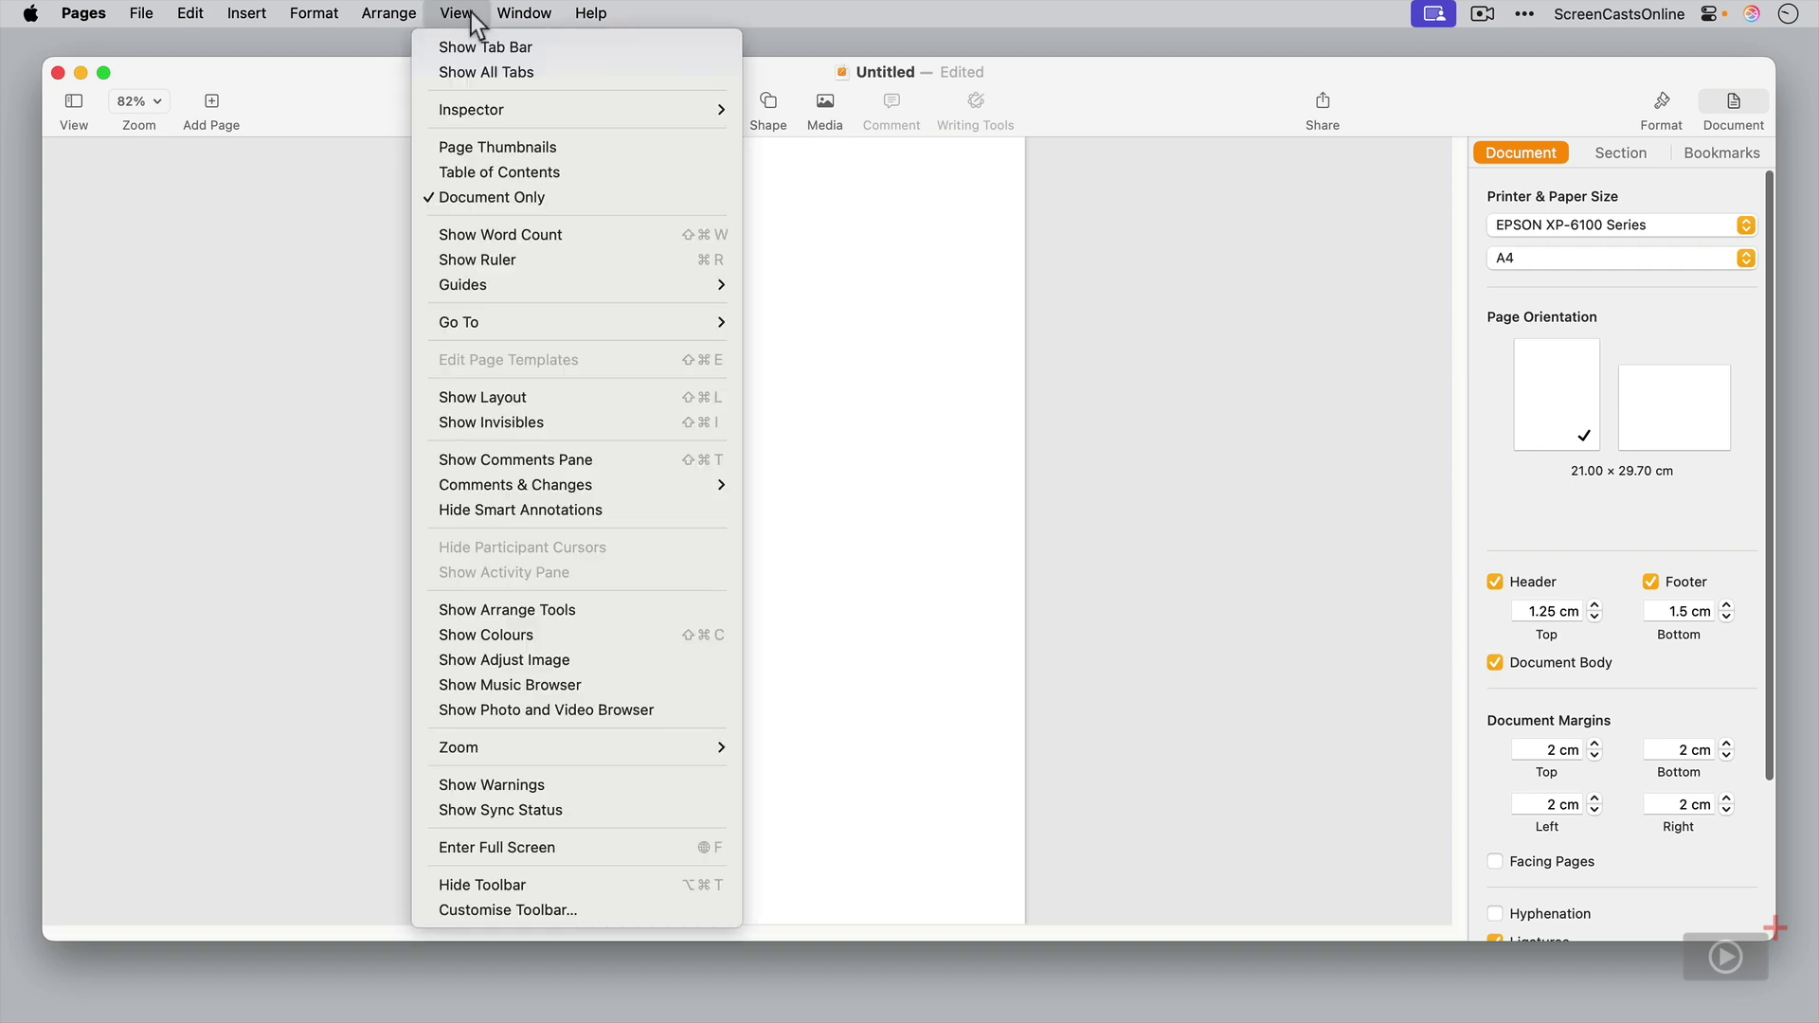
click(474, 397)
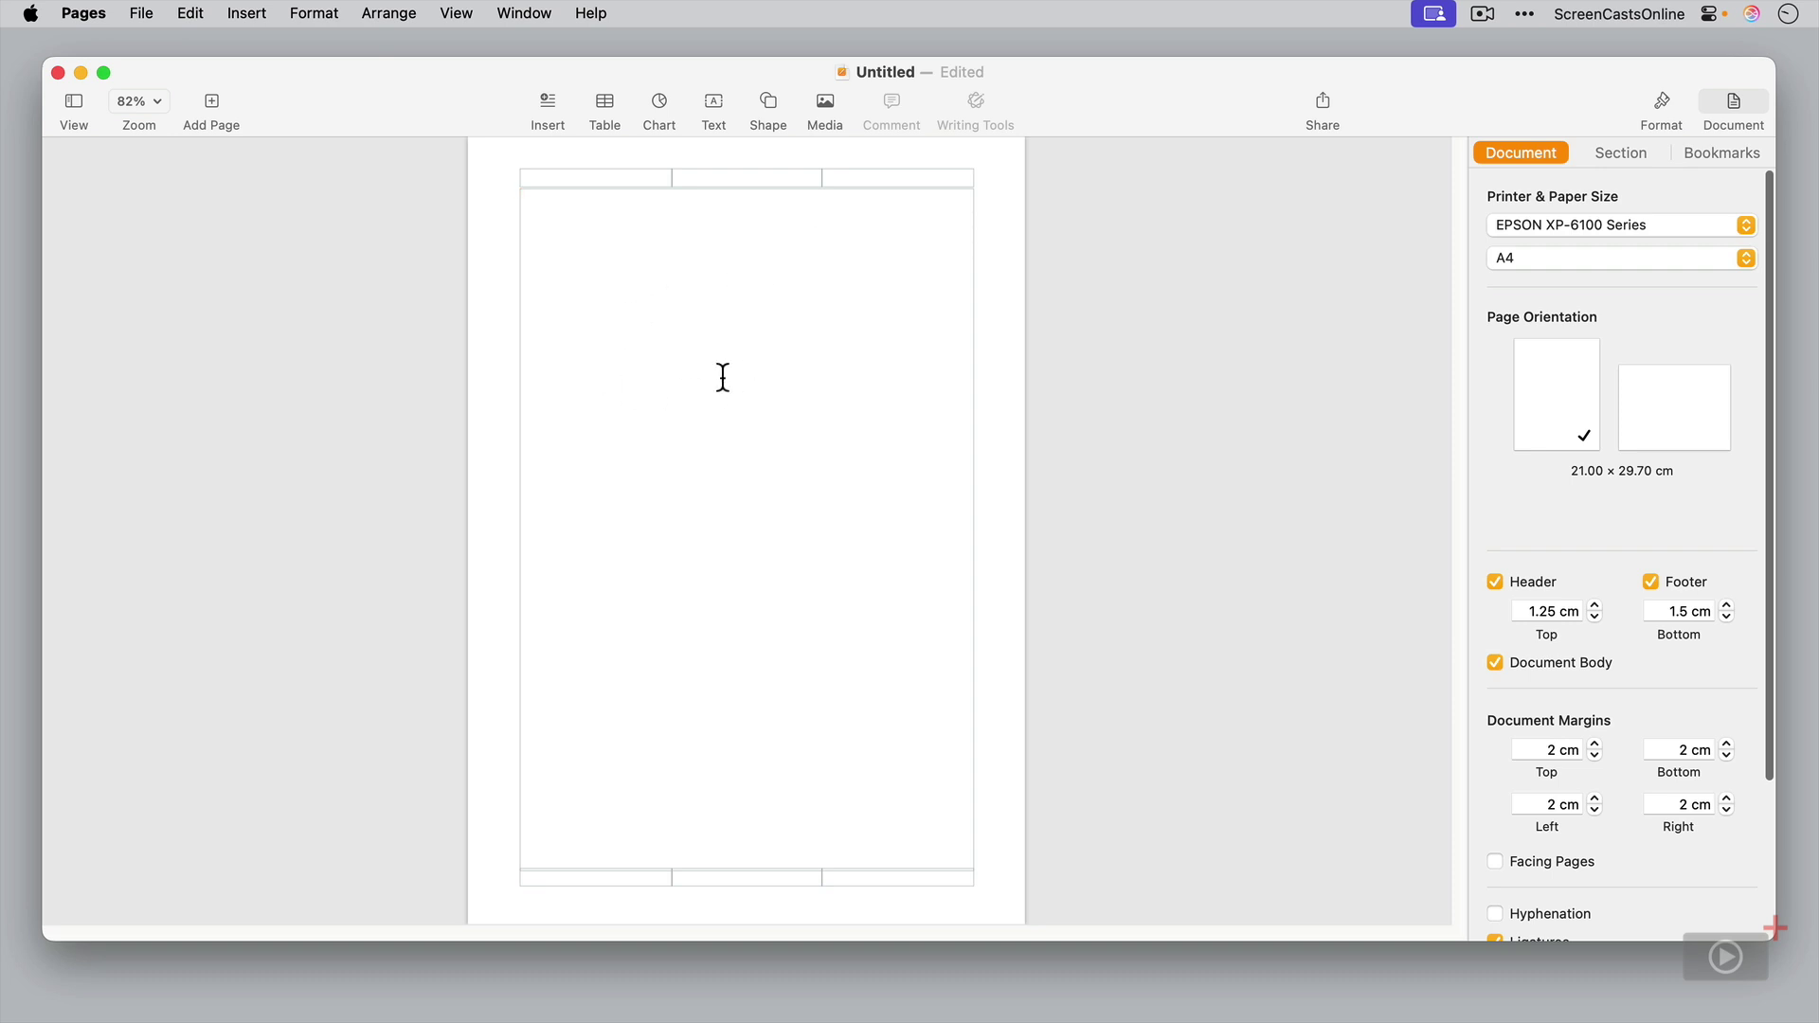
Display page thumbnails in the sidebar beside the document
click(75, 101)
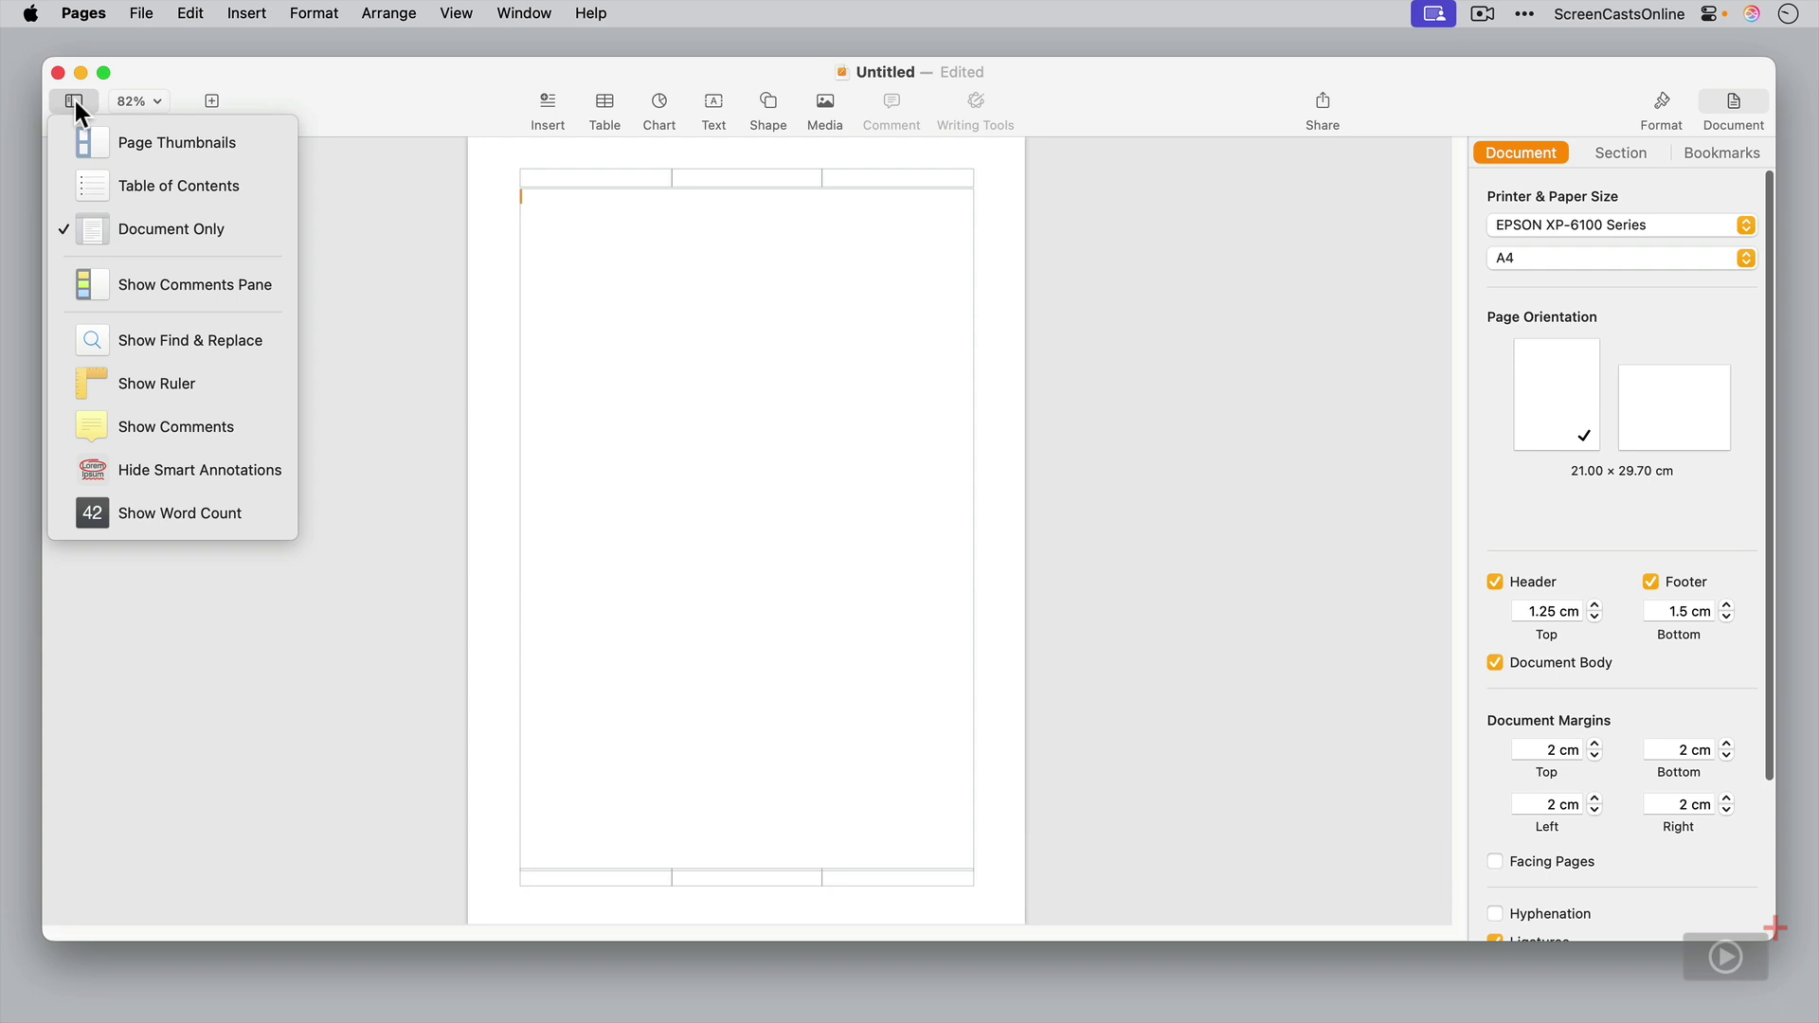
click(134, 144)
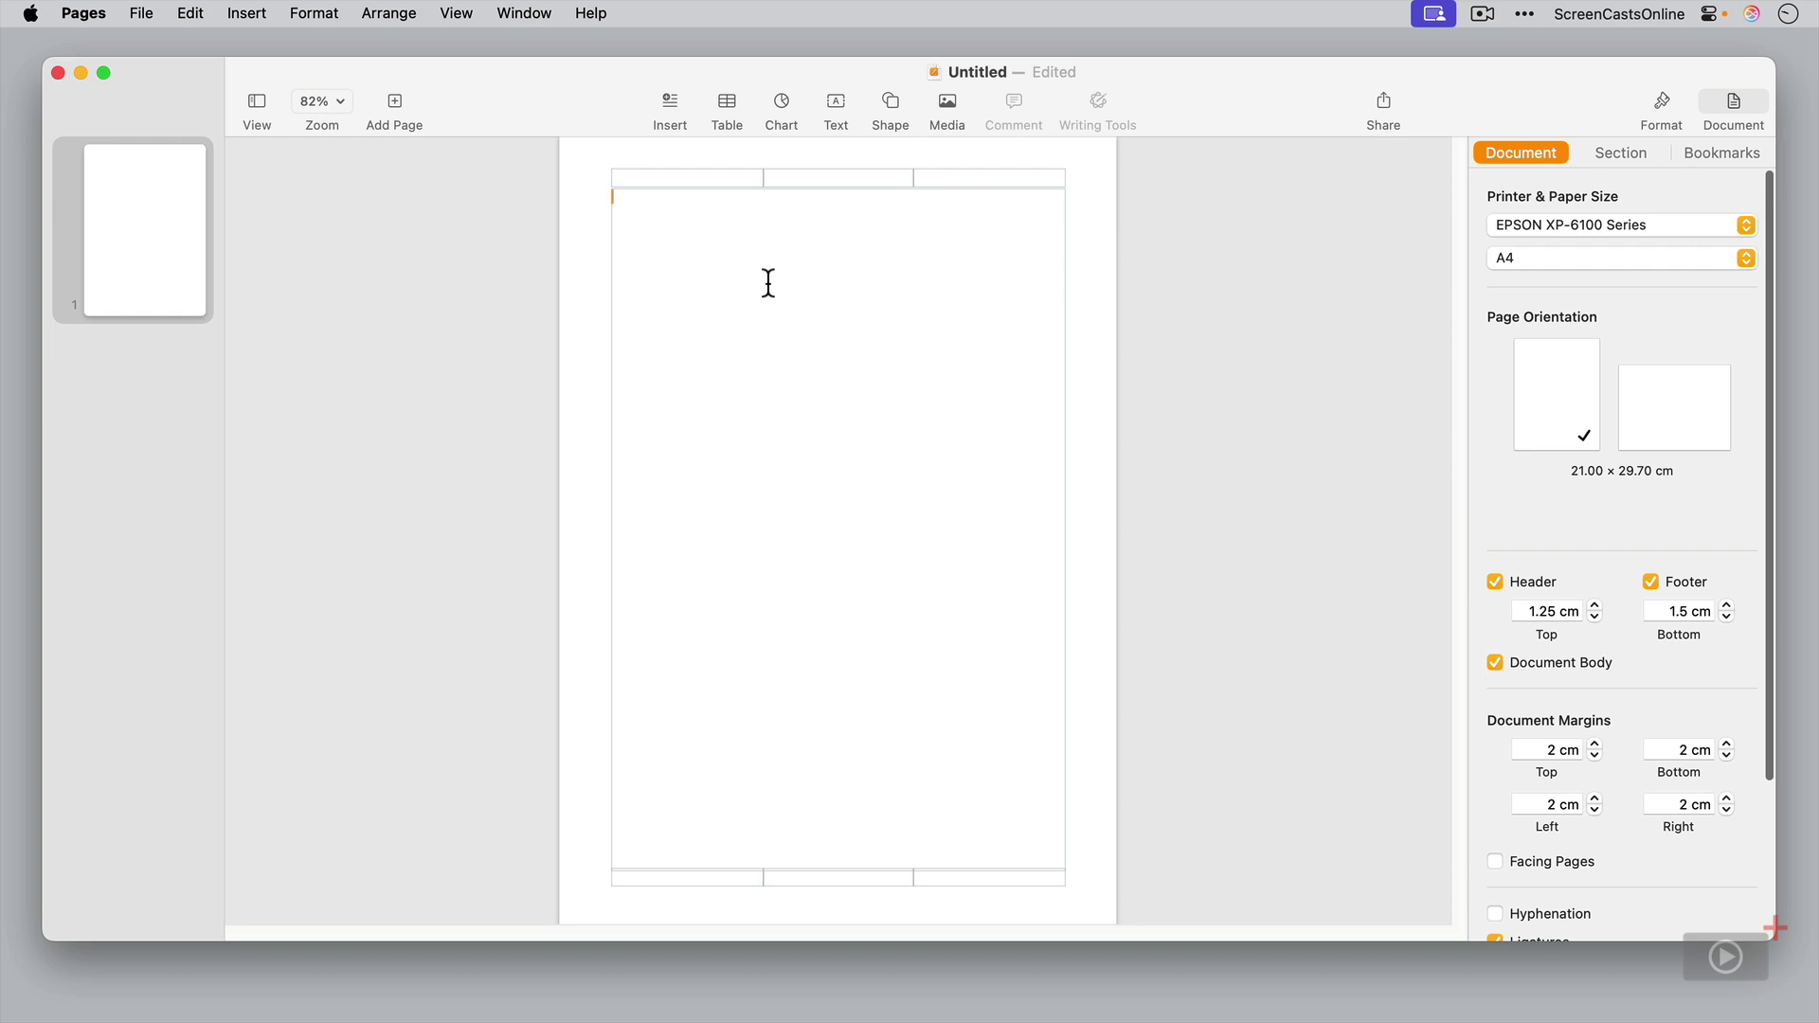
Type the first five Fireball XL5 paragraphs on the show, its creators, crew, 2062 setting and ship
text(Fireball XL5 is one of those classic sci-fi shows that instantly whisks you back to the 1960s, when the idea of space travel was exploding with possibility and puppets could be bona fide action heroes.)
key(Return)
key(Return)
text(Created by the dynamic duo Gerry and Sylvia Anderson, this British masterpiece aired for 39 black-and-white ep)
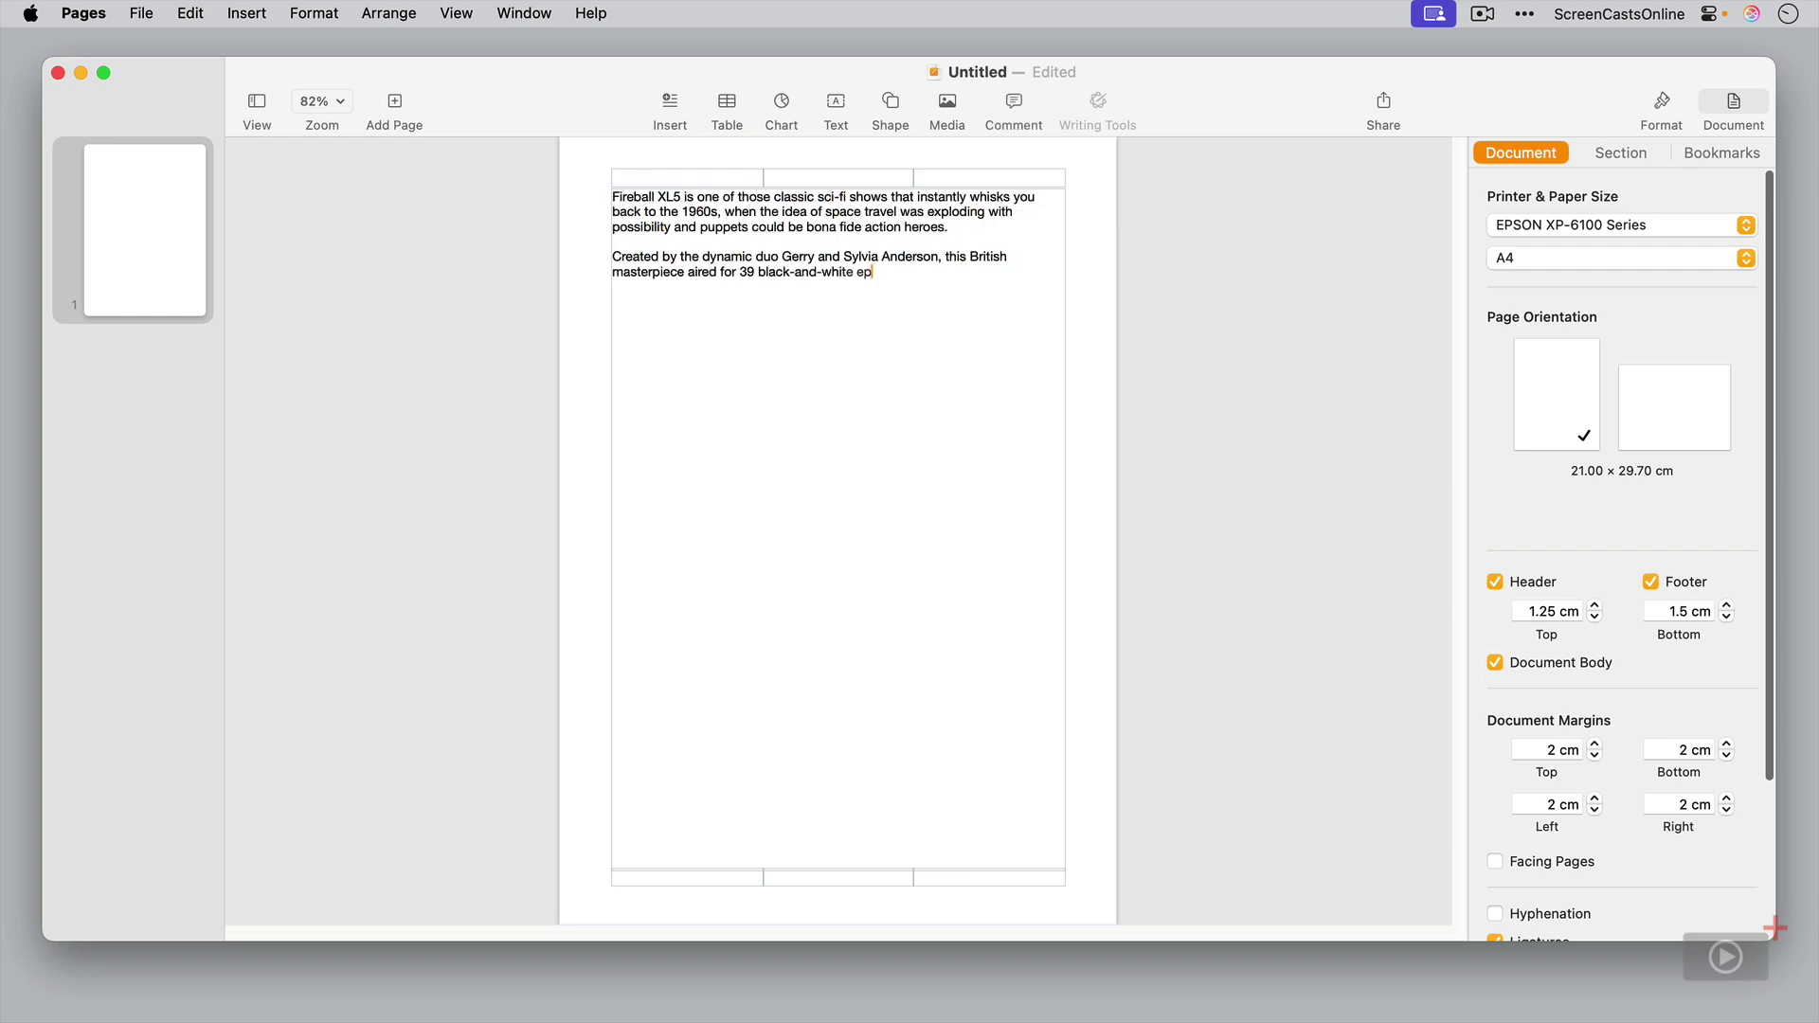
text(isodes between 1962 and 1963, right in the thick of the Space Race. It’s a love letter to that era—brimming with starry-eyed optimism, wild imagination, and a retro charm that’s hard to resist.)
key(Return)
key(Return)
text(The series centers on Colonel Steve Zodiac, the lantern-jawed captain of the Fireball XL5 spaceship, a sleek, rocket-powered marvel operated by the World Space Patrol. He’s joined by a colorful crew: Doctor Venus, a stylish space doctor with a chic French accent; Professor Matthew “Mat)
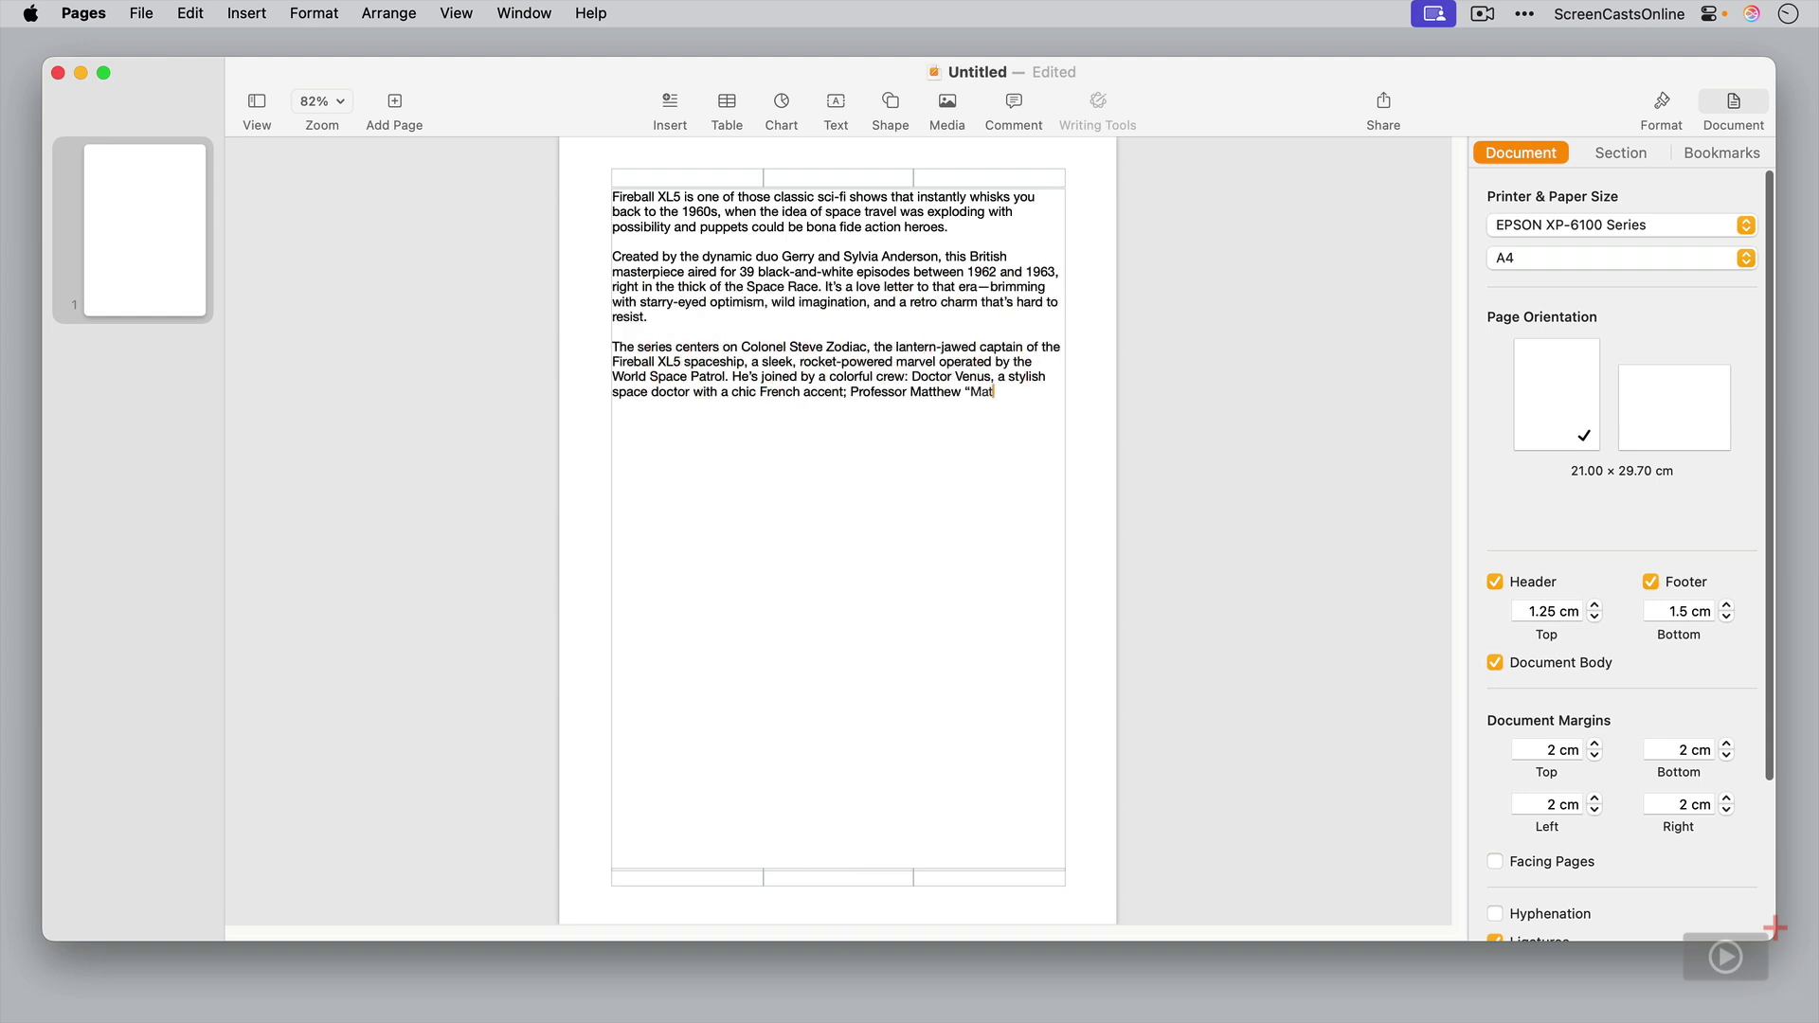
text(t” Matic, the eccentric genius who’s always tinkering with gadgets; and Robert the Robot, a transparent android co-pilot with a synthesized voice that belts out “ON-OUR-WAY-‘OME!” every time they head back to Earth. Then there’s Zoonie the Lazoon, Venus’s telepathic pet from planet Colevio—a mischievous, monkey-like critter who steals scenes with his garbled speech and floppy ears.)
key(Return)
key(Return)
text(Set in the futuristic year of 2062, Fireball XL5 follows the team as they patrol Sector 25 of the galaxy, a cosmic beat filled with alien worlds and interstellar troublemakers.)
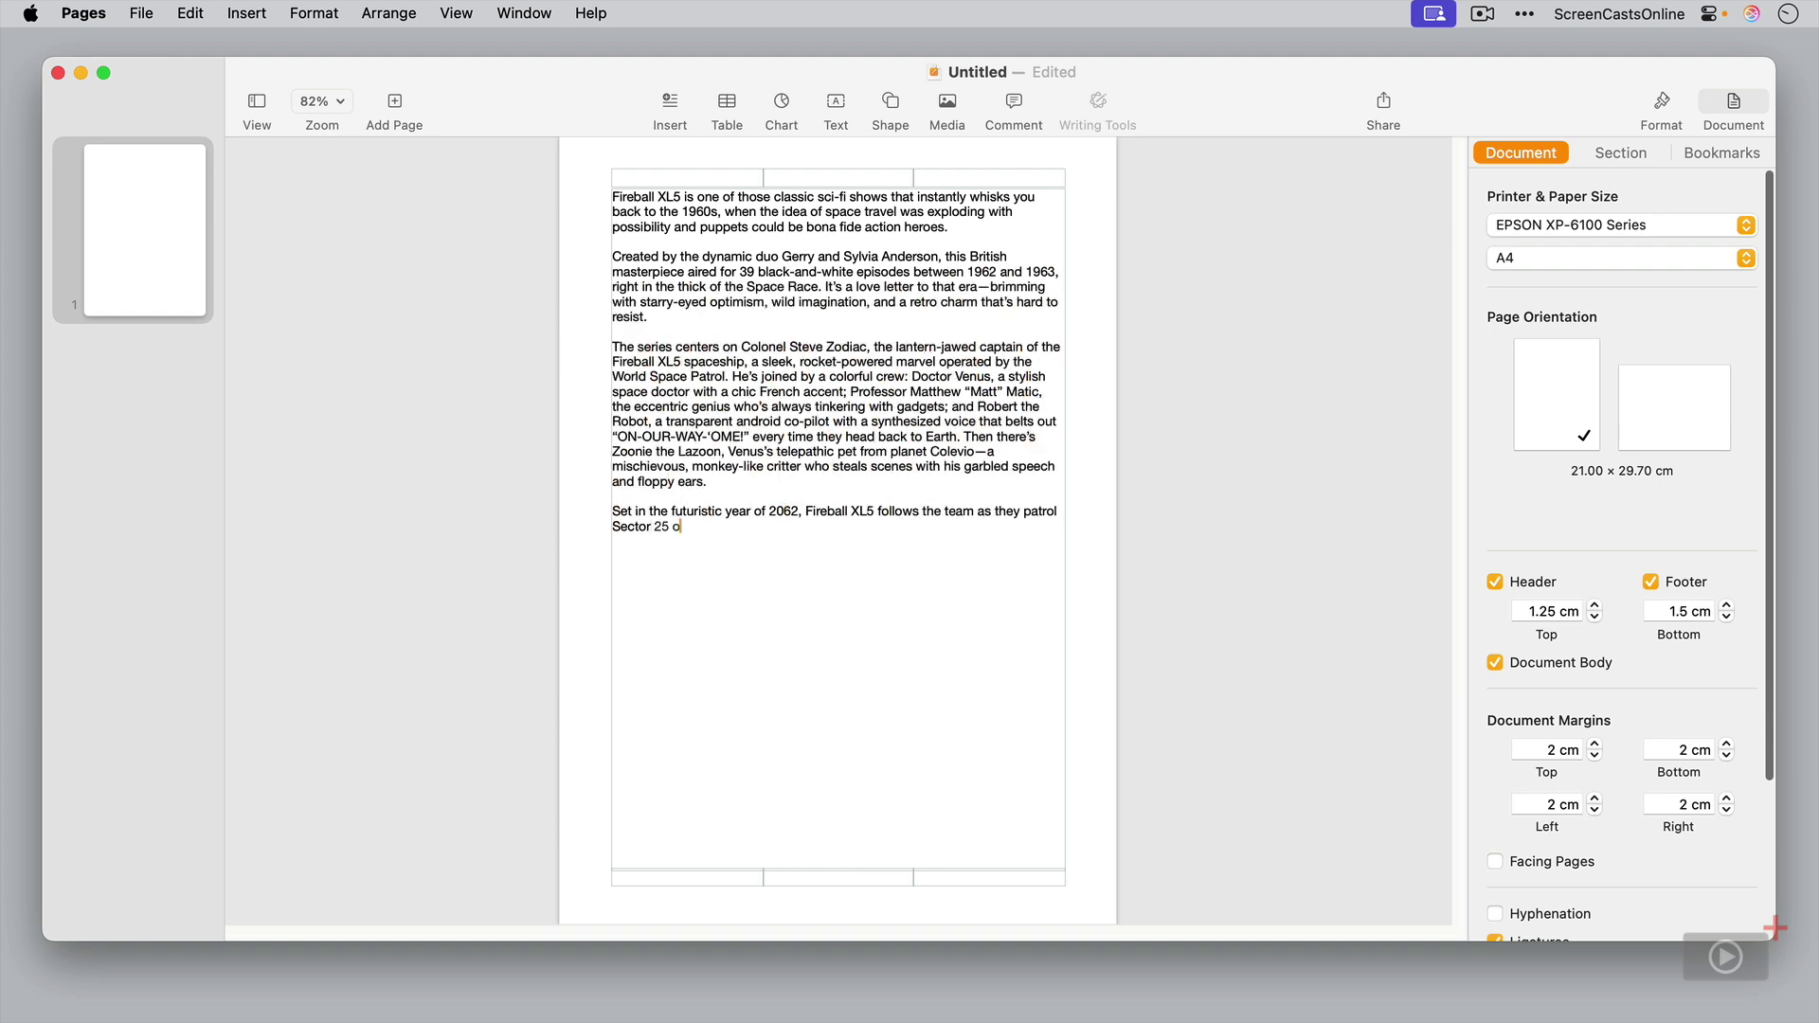
key(Return)
key(Return)
text(The ship itself is a character: launched from Space City on a mile-long rail, it blasts off with a roar, splitting into a detachable nose cone—Fireball Junior—for planetary landings. Powered by a “nutomic” reactor (whatever that means—don’t ask the science teacher), it’s loaded with 60s sci-fi goodies: gravity activators to keep everyone upright, oxygen pills instead of clunky spacesuits, and)
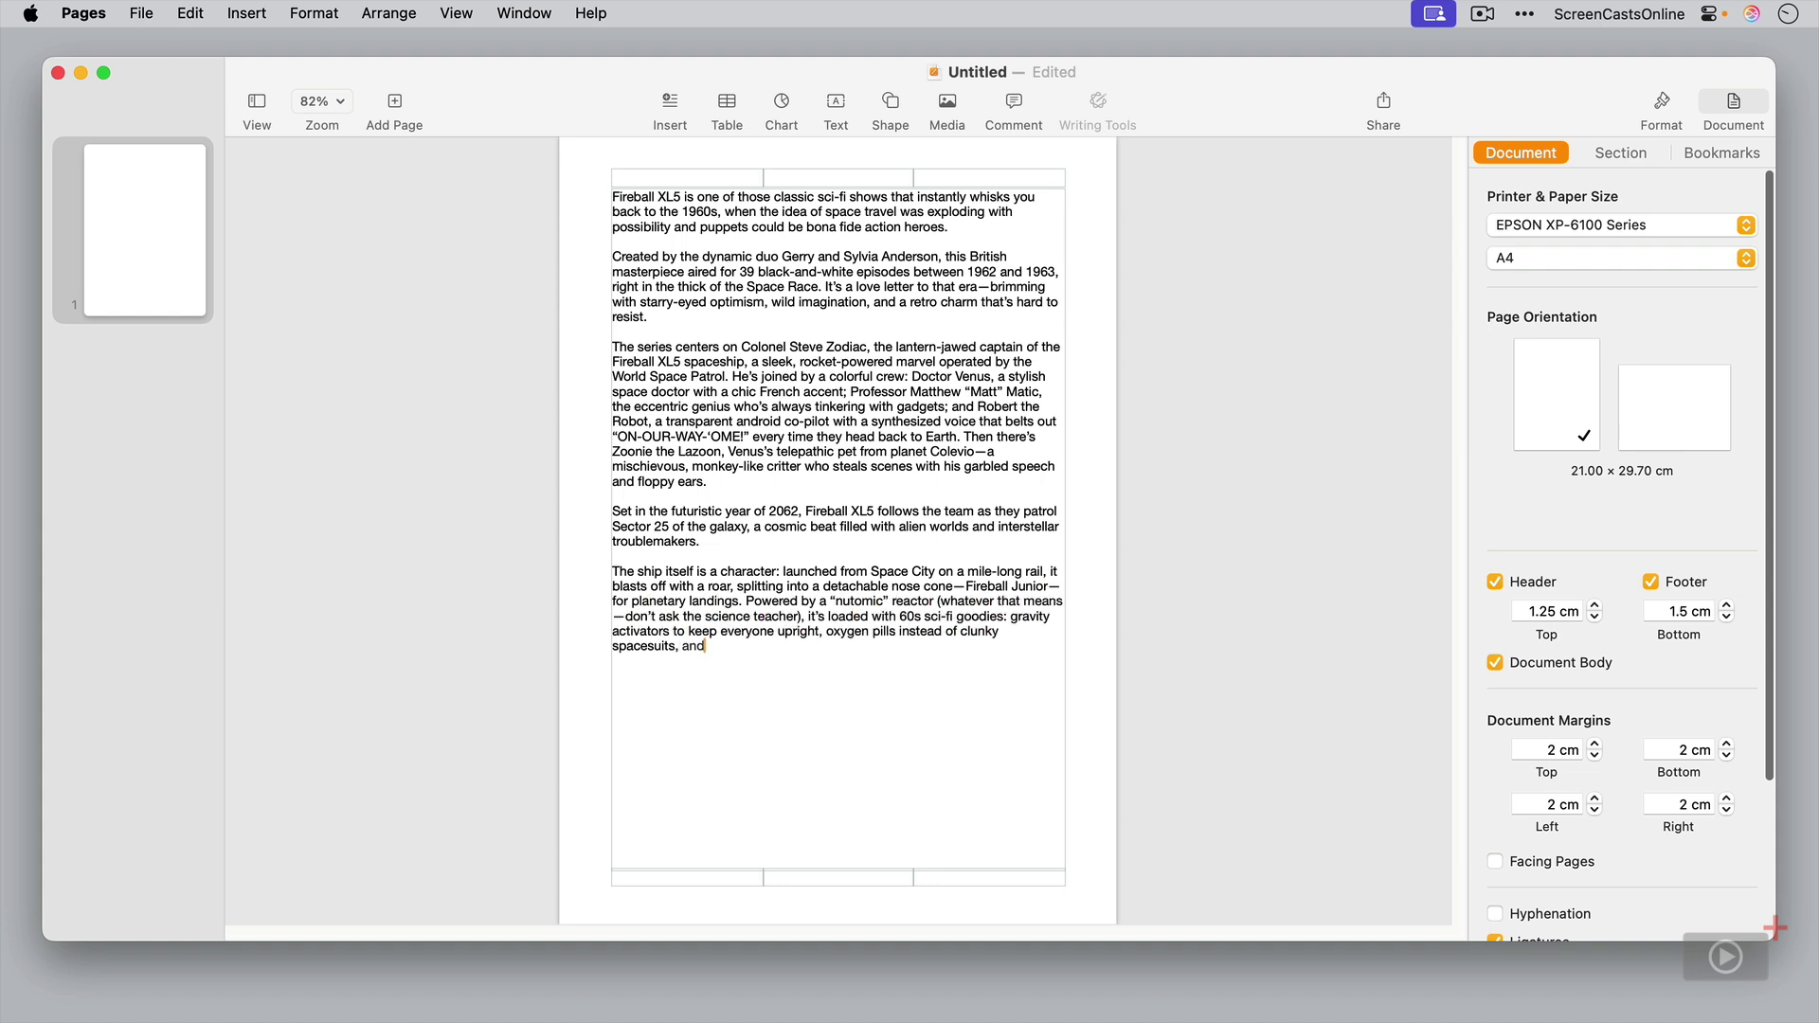
text( jetmobiles for zipping around in zero-G. The plots are pure pulp adventure—think evil plant men taking over planets, space pirates hijacking ships, or rogue missiles threatening to blow up entire worlds. It’s all delivered in the Andersons’ signature “Supermarionation” style: marionettes with motorized mouths, dramatic close-ups, and explosions that somehow look epic despite the shoestring budget.)
key(Return)
key(Return)
Add the remaining paragraphs on the show's vibe, production, characters, episodes and legacy, reaching page 3
text(The show’s vibe is what hooks you. It’s a mashup of earnest space opera and to)
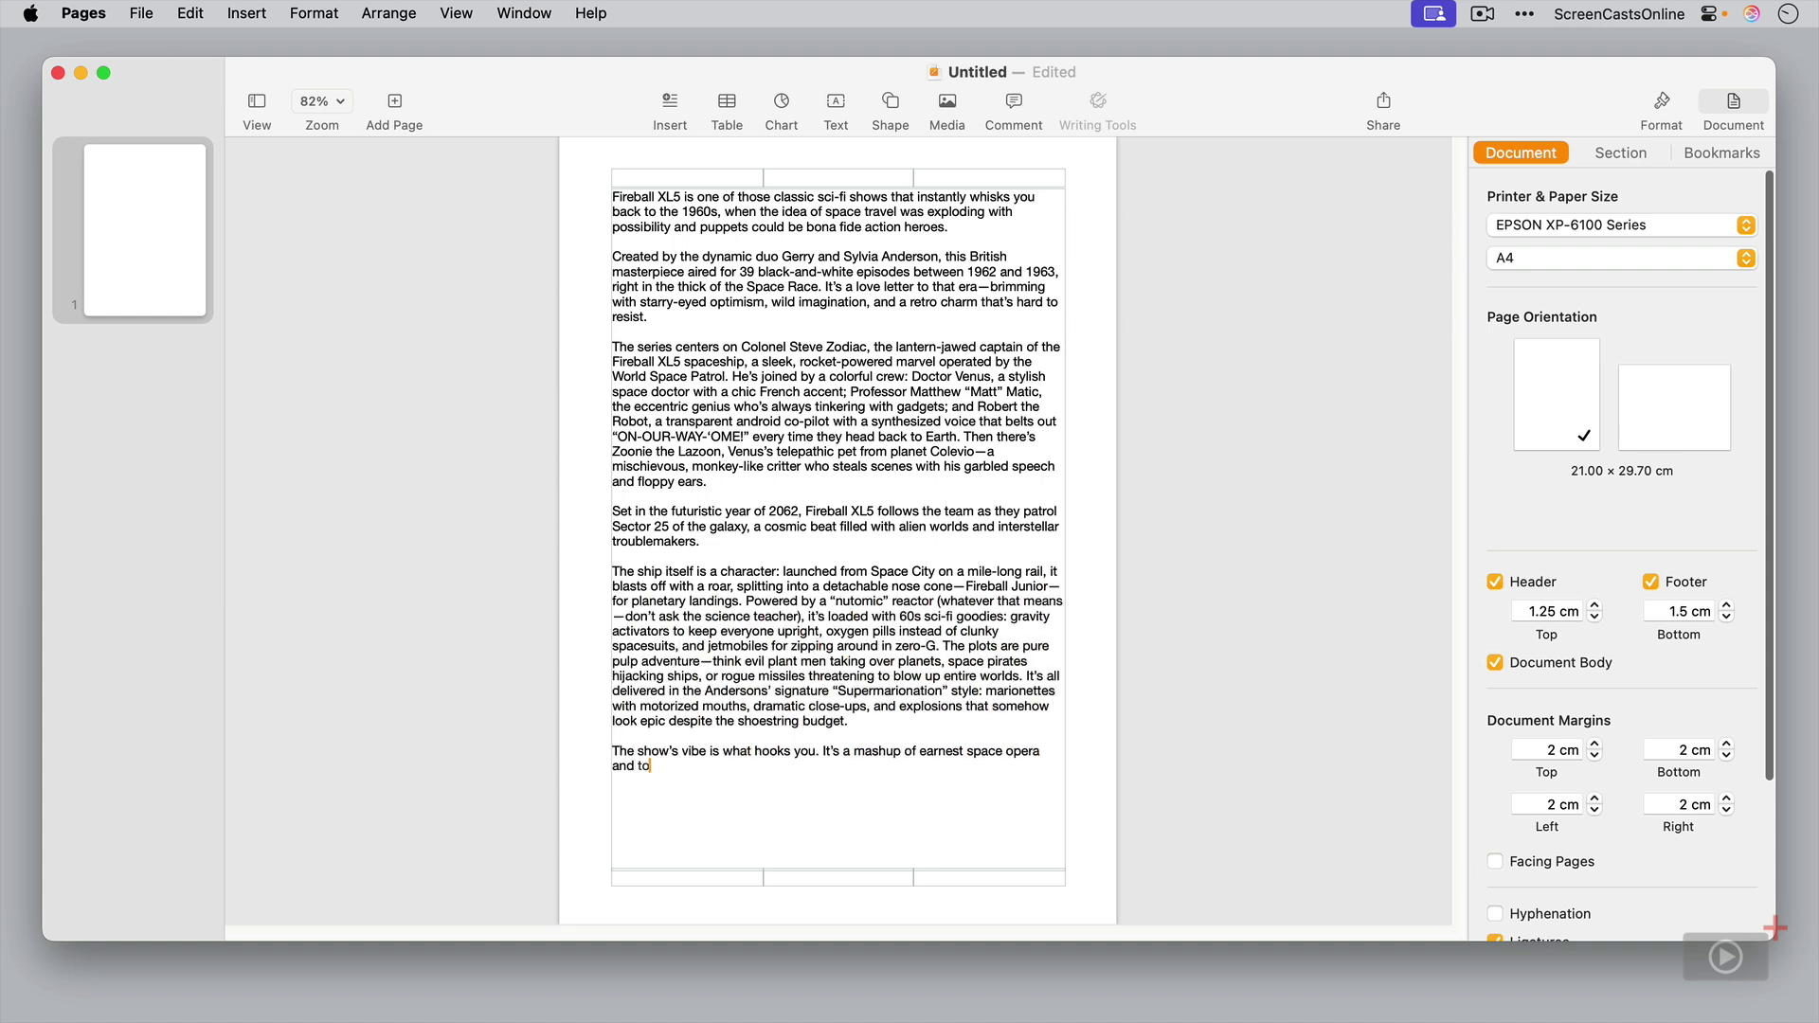
text(ngue-in-cheek camp, with puppets puffing cigars, aliens scheming like Cold War villains, and dialogue that swings between dead-serious and delightfully bonkers. Take the music: Barry Gray’s score is a jazzy blast, kicking off with a brassy theme that screams adventure.)
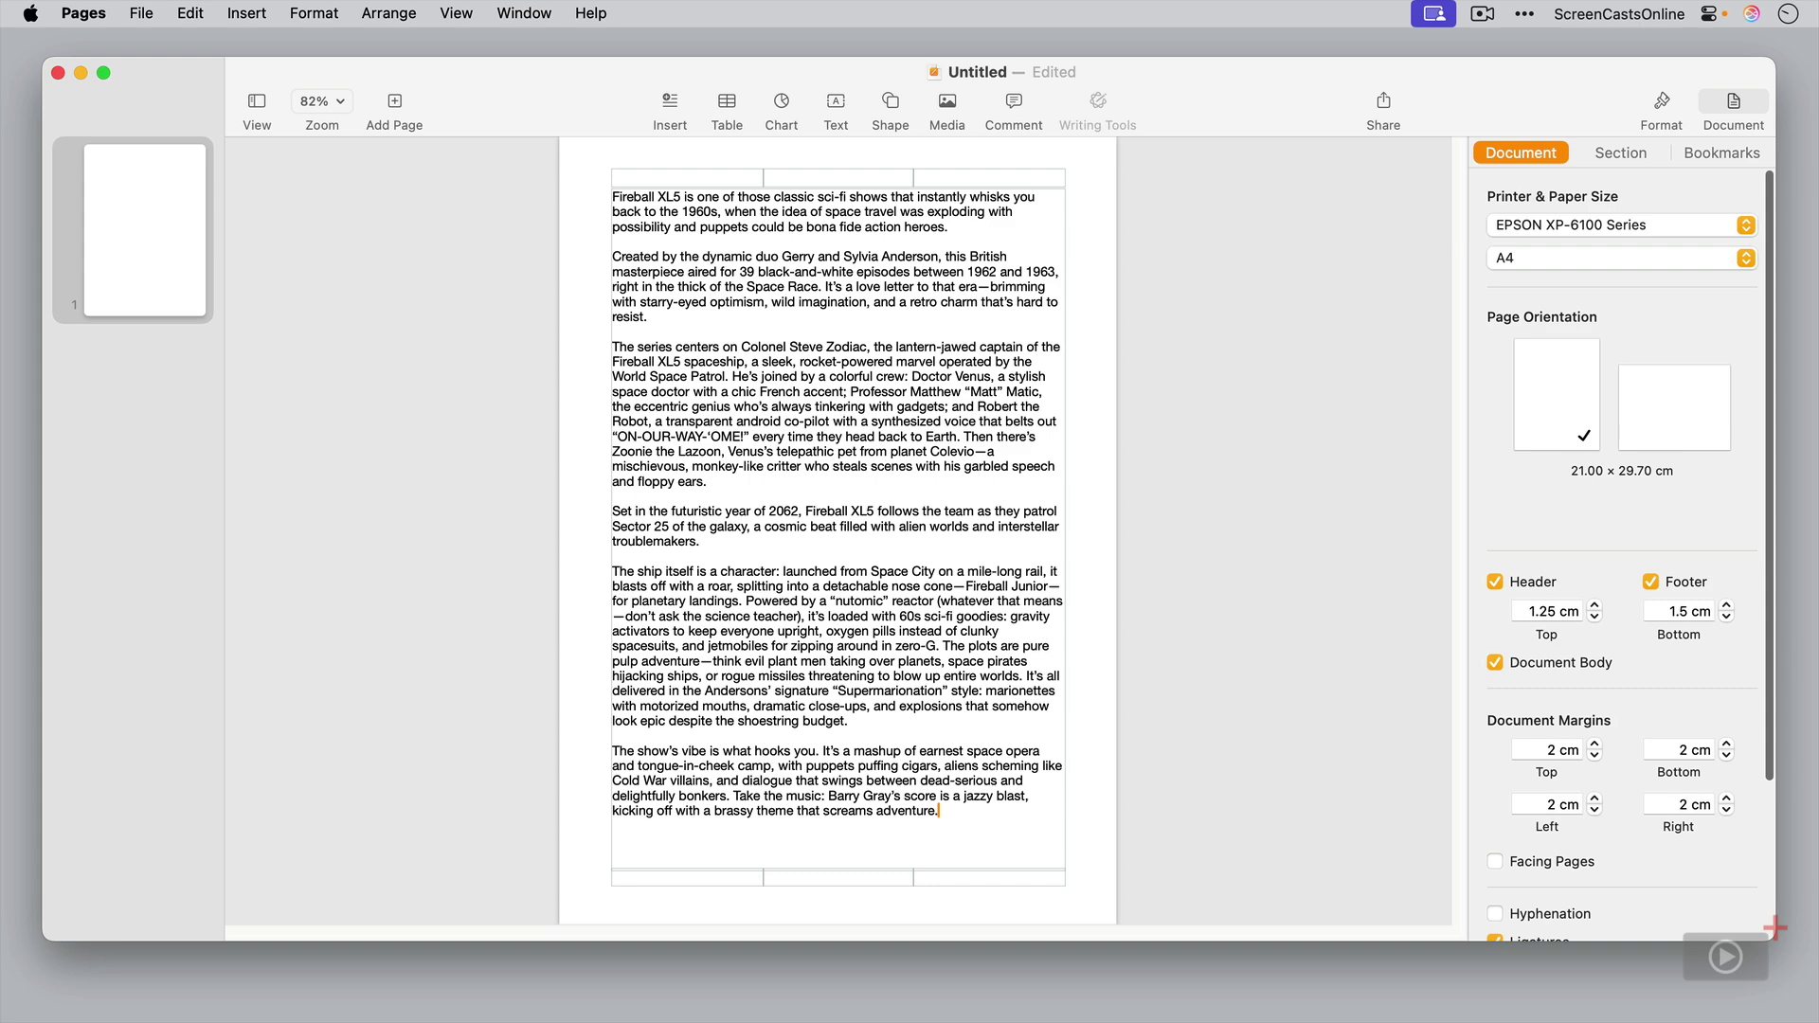
text( The closing song, “Fireball,” sung by Don Spencer, even cracked the UK charts in ’63—a rarity for a TV tie-in. Fun fact: Gerry Anderson himself voiced Robert the Robot using an artificial larynx, giving that mechanical monotone a personal twist. The show crossed the Atlant)
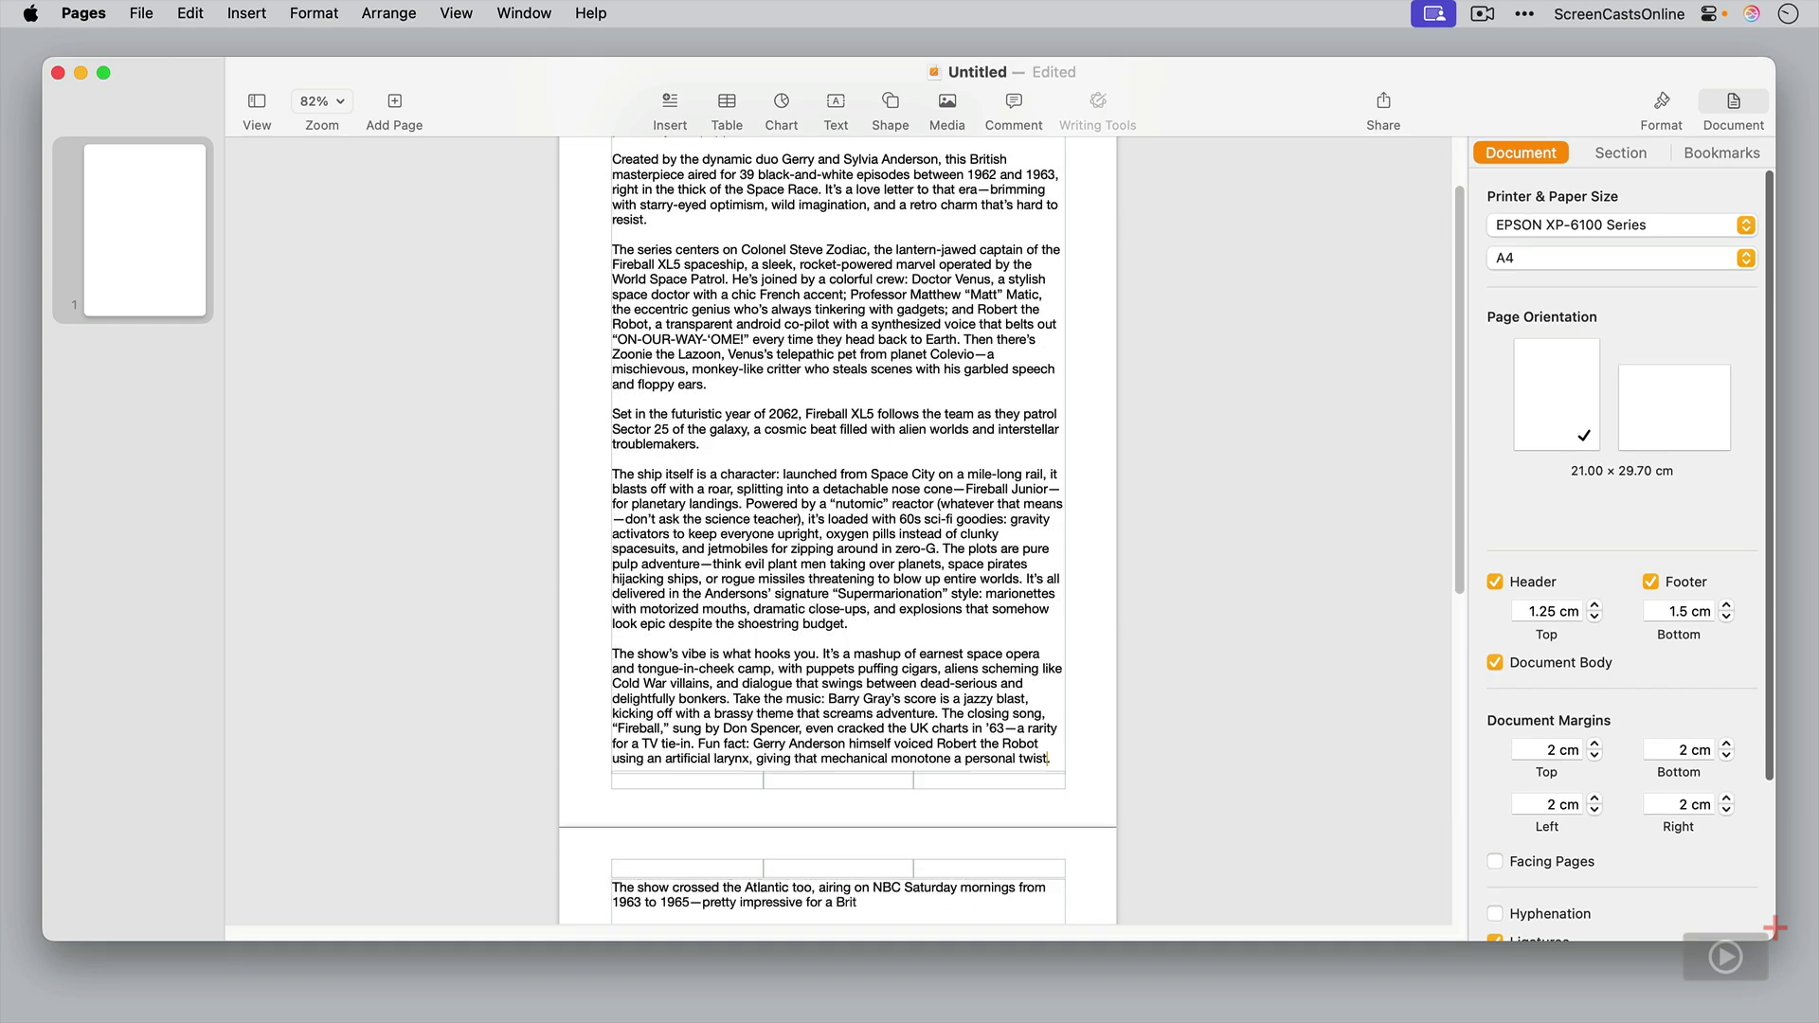
text(ic too, airing on NBC Saturday mornings from 1963 to 1965—pretty impressive for a British puppet series.)
key(Return)
key(Return)
text(Behind the scenes, Fireball XL5 was a leap forward for the Andersons. It was their second Supermarionation project after “Supercar”, and they poured everything into it. The puppets were more refined—fiberglass heads, wired limbs, and solenoid-driven lips synced to pre-recorded dialogue. Space City’s rotating headquarters? A practical model with a hidden motor. The launch sequence, with Fireball XL5 rocketing down that rail, took days to film frame-by-frame, but it’s iconic—every kid who wat)
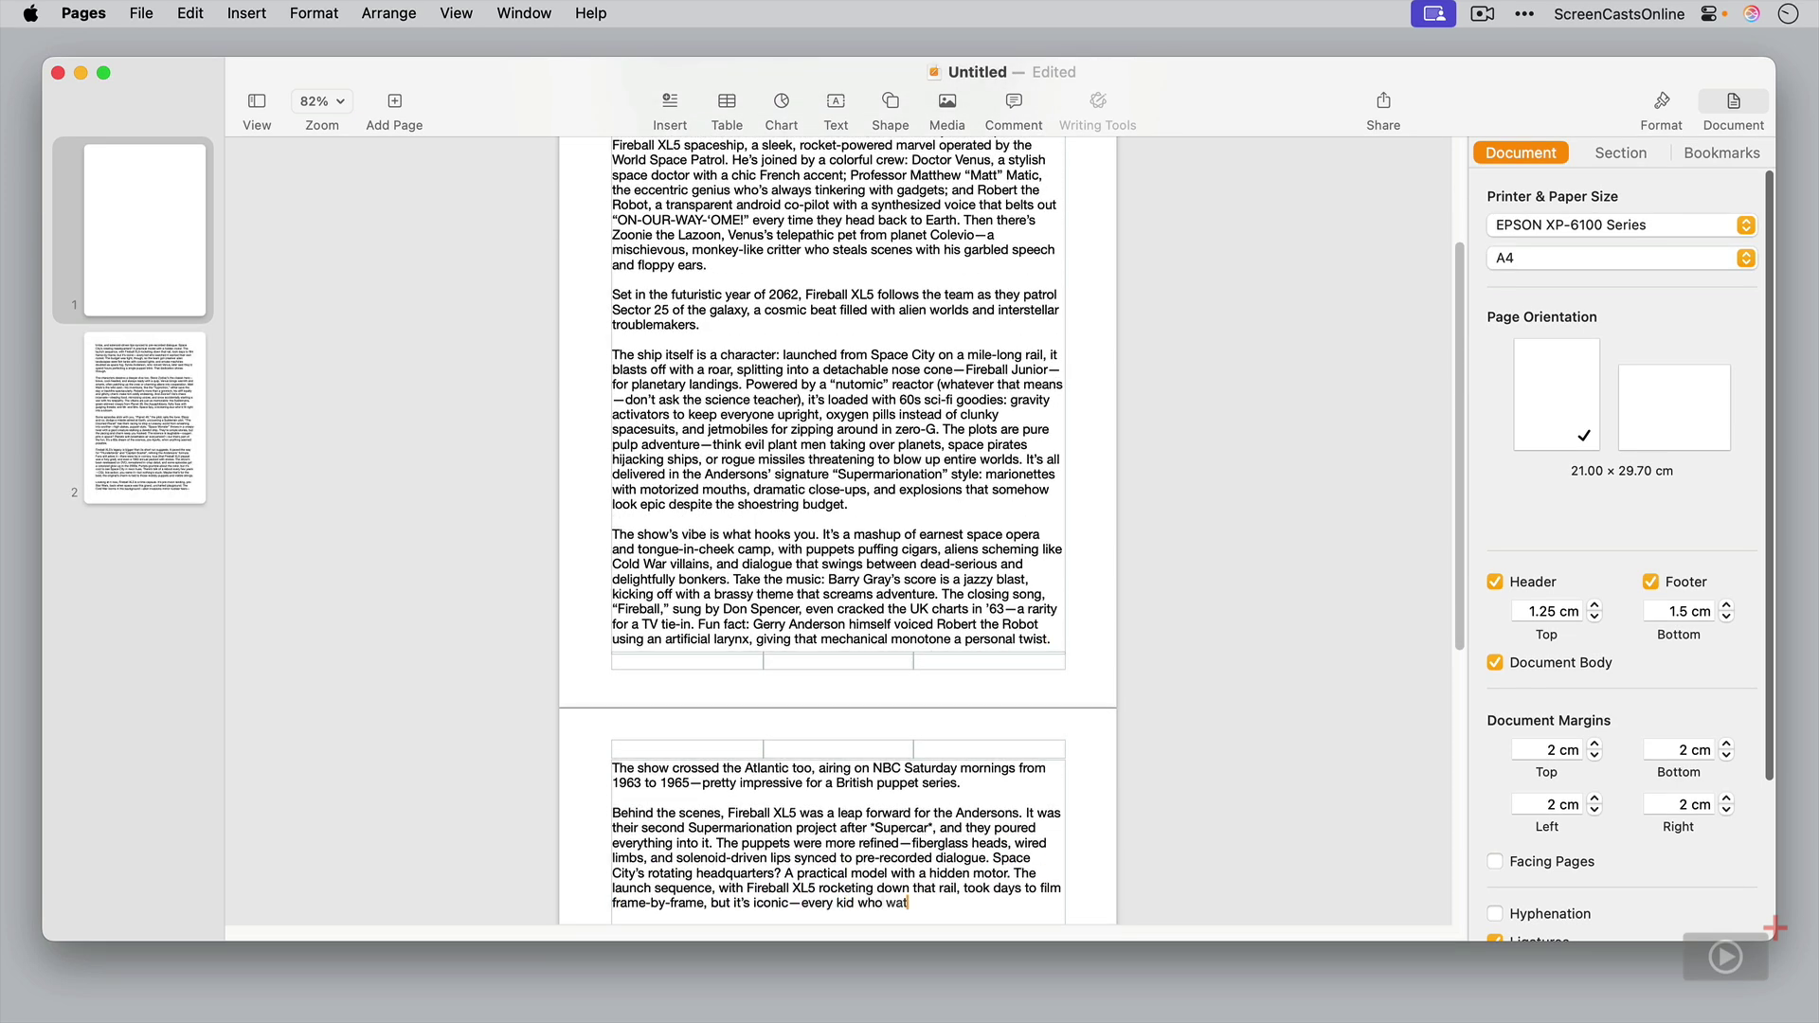
text(ched it wanted their own rocket. The budget was tight, though, so the team got creative: alien landscapes were fish tanks with colored lights, and smoke machines doubled as space fog. Sylvia Anderson, who voiced Venus, later said they’d spend hours perfecting a single puppet blink. That dedication shines through.)
key(Return)
key(Return)
text(The characters deserve a deeper dive too. Steve Zodiac’s the classic hero—brave, cool-headed, and always ready with a quip. Venus brings warmth and smarts)
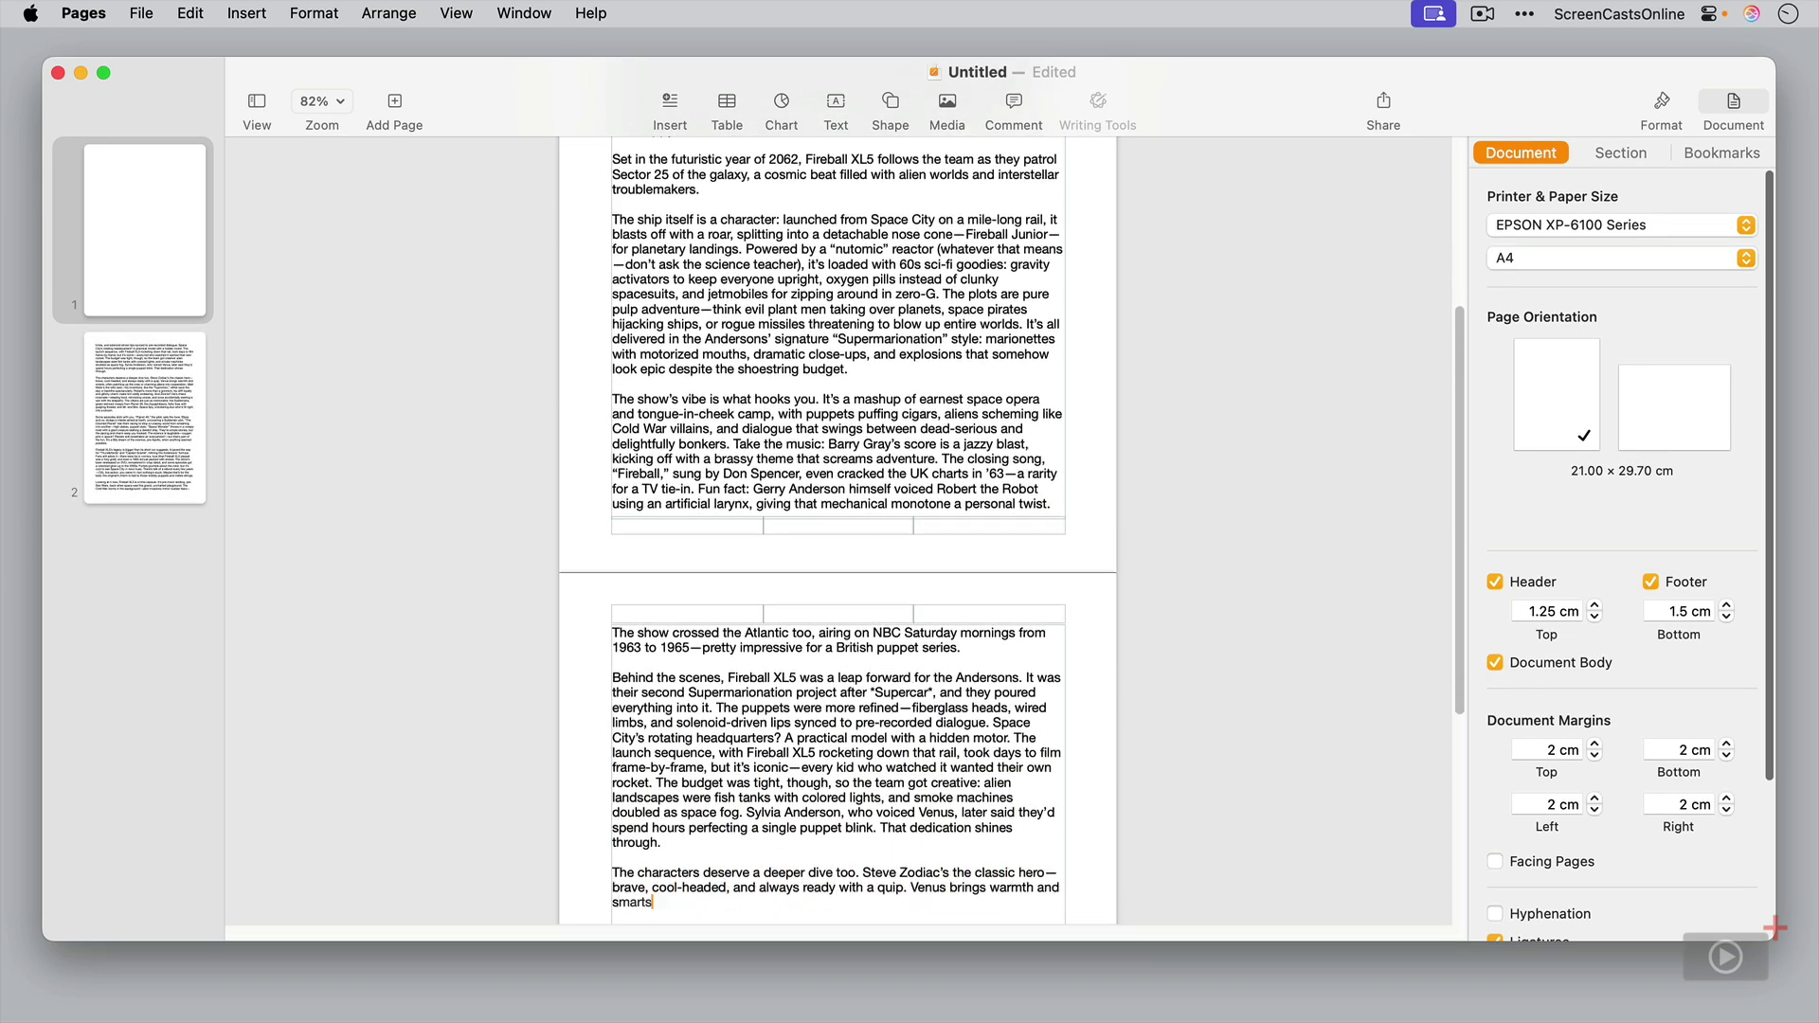
text(, often patching up the crew or charming aliens into cooperation. Matt Matic’s the wild card—his inventions, like the “hypnotron,” either save the day or backfire spectacularly. Robert’s more than a gimmick; his stiff loyalty and glitchy charm make him oddly endearing. And Zoonie? He’s chaos incarnate—stealing food, mimicking voices, and once accidentally starting a war with his telepathy. The villains are just as memorable: the Subterrains, green-skinned creeps from Planet 46; the Aq)
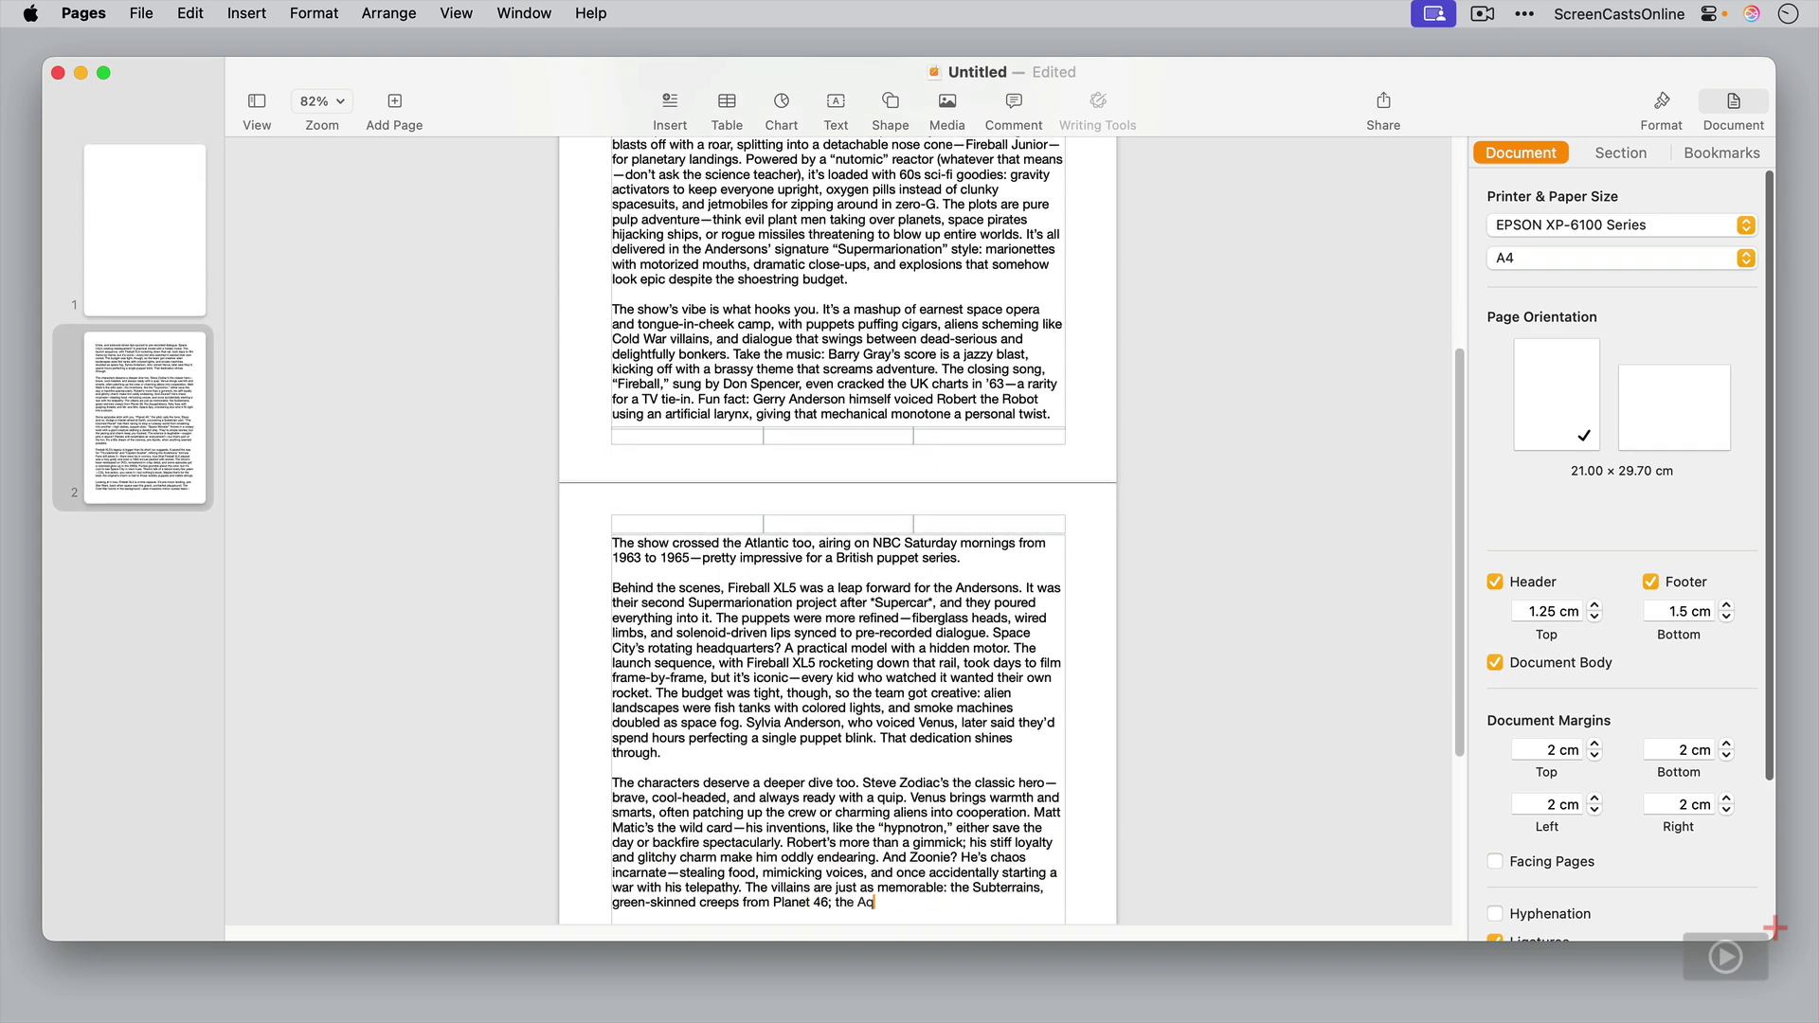
text(uaphibians, fishy foes with gurgling threats; and Mr. and Mrs. Space Spy, a bickering duo who’d fit right into a sitcom.)
key(Return)
key(Return)
text(Some episodes stick with you. “Planet 46,” the pilot, sets the tone: Steve and co. dodge a missile aimed at Earth, uncovering a Subterrain plot. “The Doomed Planet” has them racing to stop a runaway world from smashing into another—high stakes, puppet-style. “Space Monster” throws in a creepy twist with a giant creature stalking a derelict ship. )
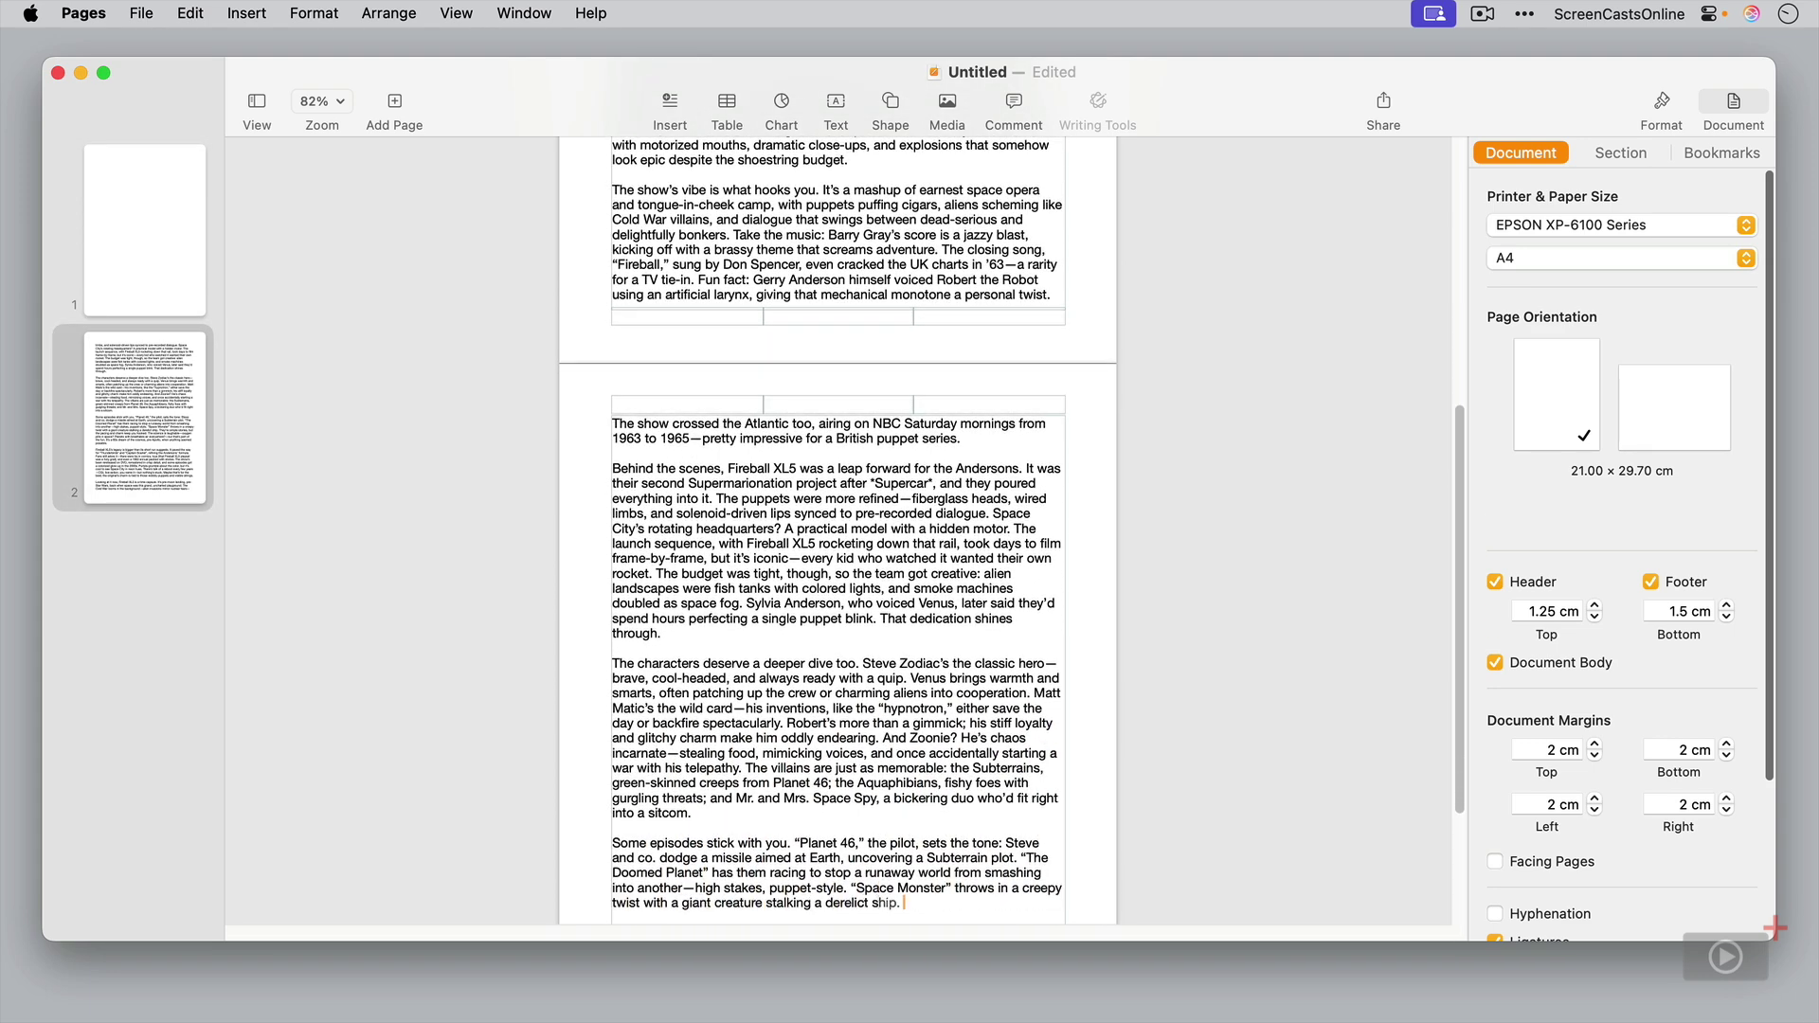
text(They’re simple stories, but the pacing and charm keep you hooked. The science is laughable—oxygen pills in space? Planets with breathable air everywhere?—but that’s part of the fun. It’s a 60s dream of the cosmos, pre-Apollo, when anything seemed possible.)
key(Return)
key(Return)
text(Fireball XL5’s legacy is bigger than its short run suggests. It paved the way for *Thunderbirds* and *Captain Scarlet*, refining the)
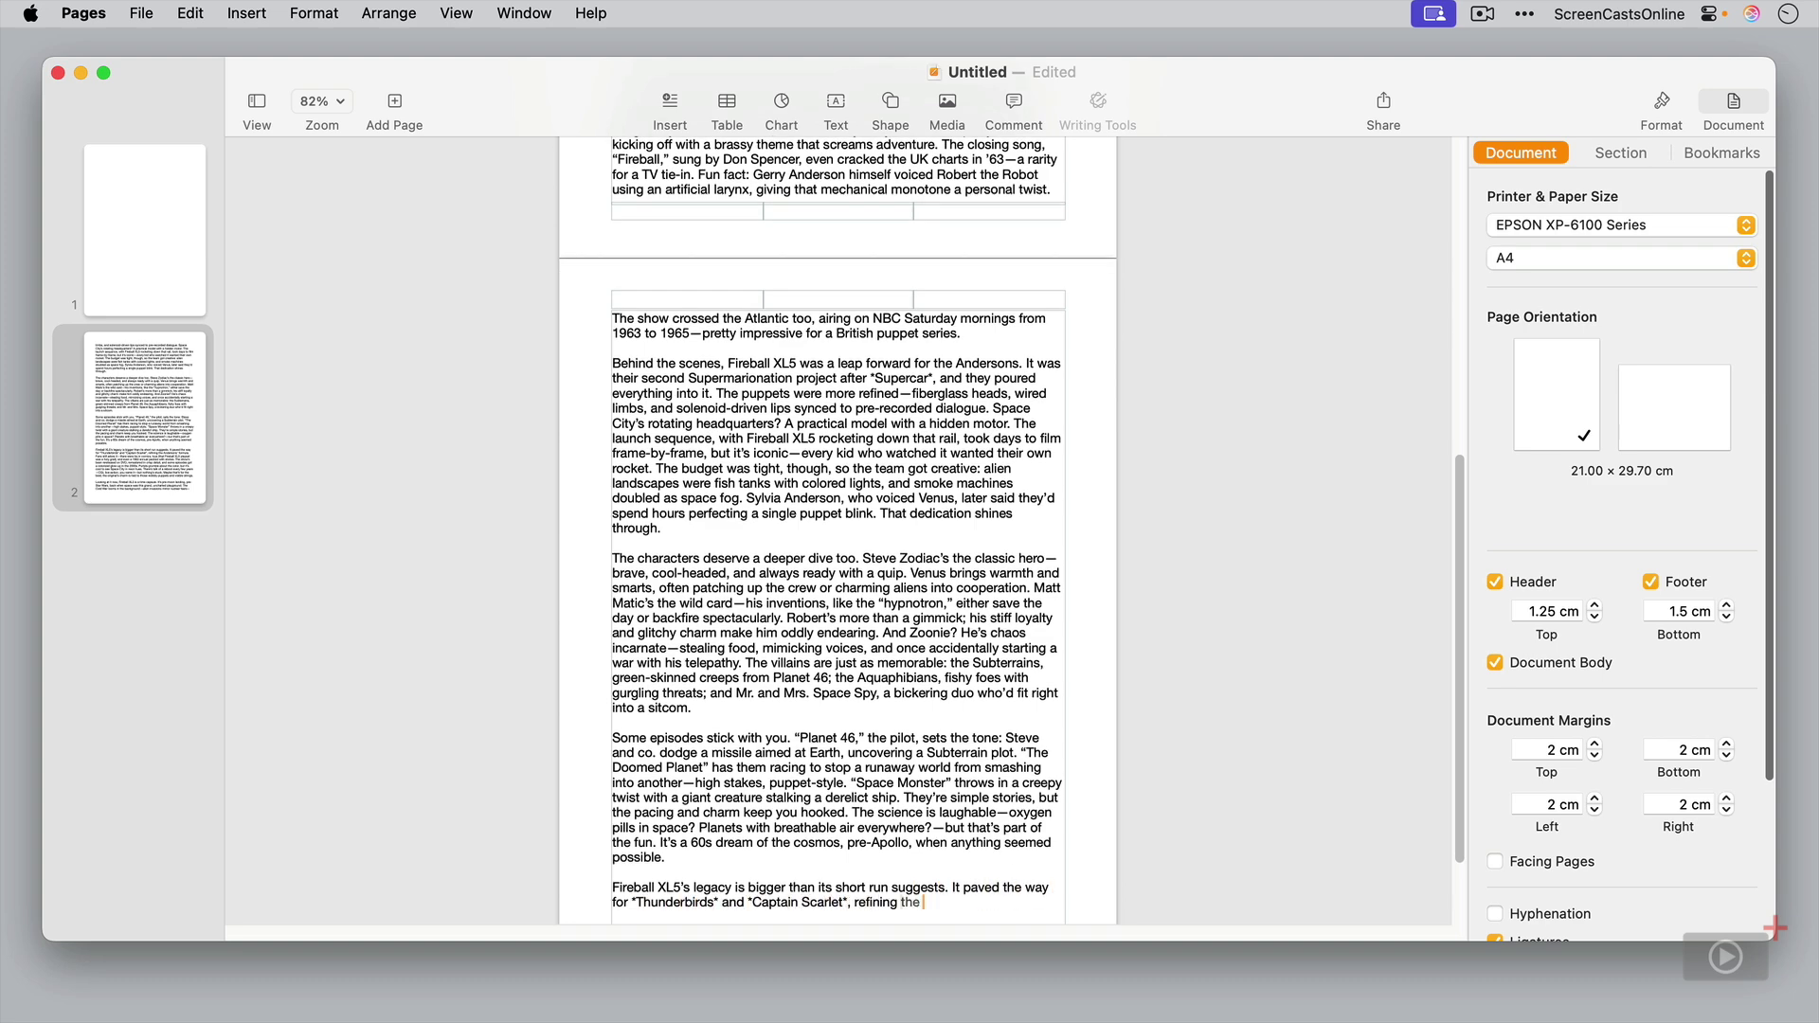
text( Andersons’ formula. Fans still adore it—there were tie-in comics, toys (that Fireball XL5 playset was a holy grail), and even a 1963 annual packed with stories. The show’s been rereleased on DVD, remastered in crisp detail, and some episodes got a colorized glow-up in the 2000s. Purists grumble about the color, but it’s cool to see Space City in neon hues. There’s talk of a reboot every few years—CGI, live-action, yo)
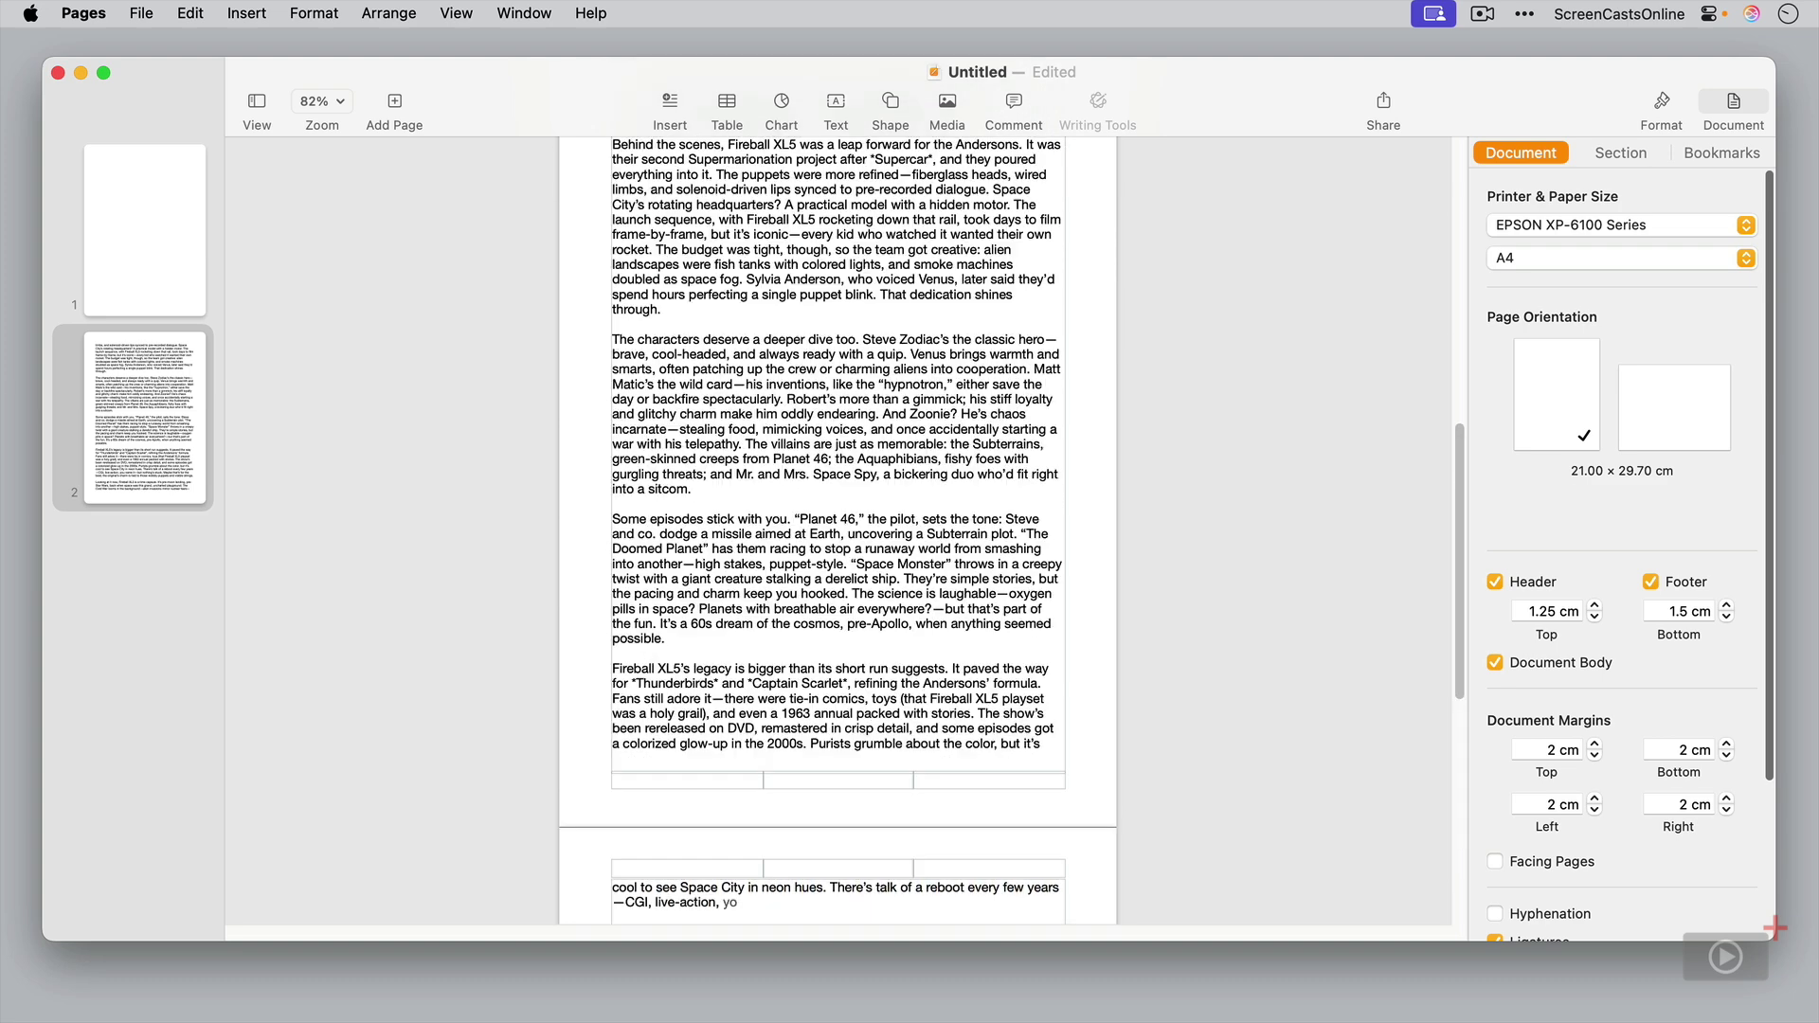
text(u name it—but nothing’s stuck. Maybe that’s for the best; the original’s charm is tied to those wobbly puppets and visible strings.)
key(Return)
key(Return)
text(Looking at it now, Fireball XL5 is a time capsule. It’s pre-moon landing, pre-Star Wars, back when space was this grand, uncharted playground. The Cold War looms in the background—alien invasions mirror nuclear fears—but it’s wrapped in hope, not gloom. Kids who watched)
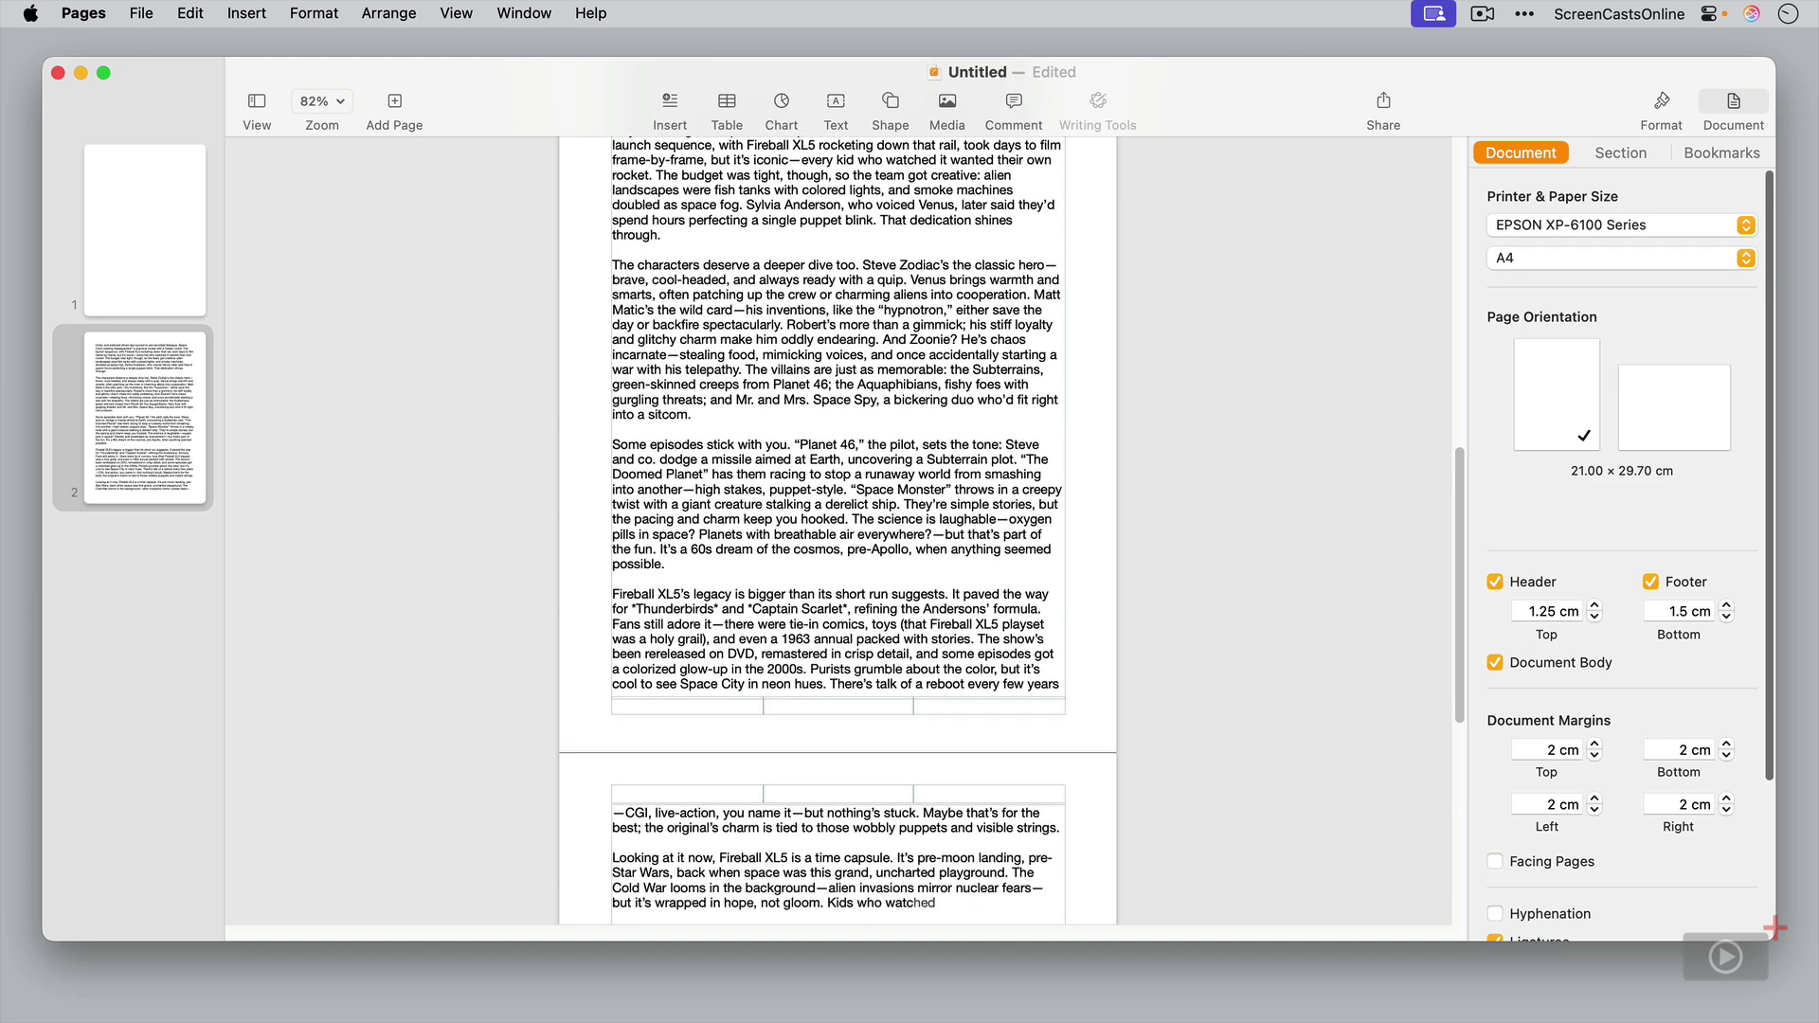
text( it grew up to be engineers, astronauts, dreamers. I mean, who wouldn’t want to pilot a rocket that splits in half or fight plant men with a jetpack? Typing all this makes me nostalgic—I might dig up an episode on YouTube and let Steve Zodiac blast off again. The strings might show, the sets might wobble, but that’s the magic. It’s raw, scrappy, and unapologetically fun—two pages barely)
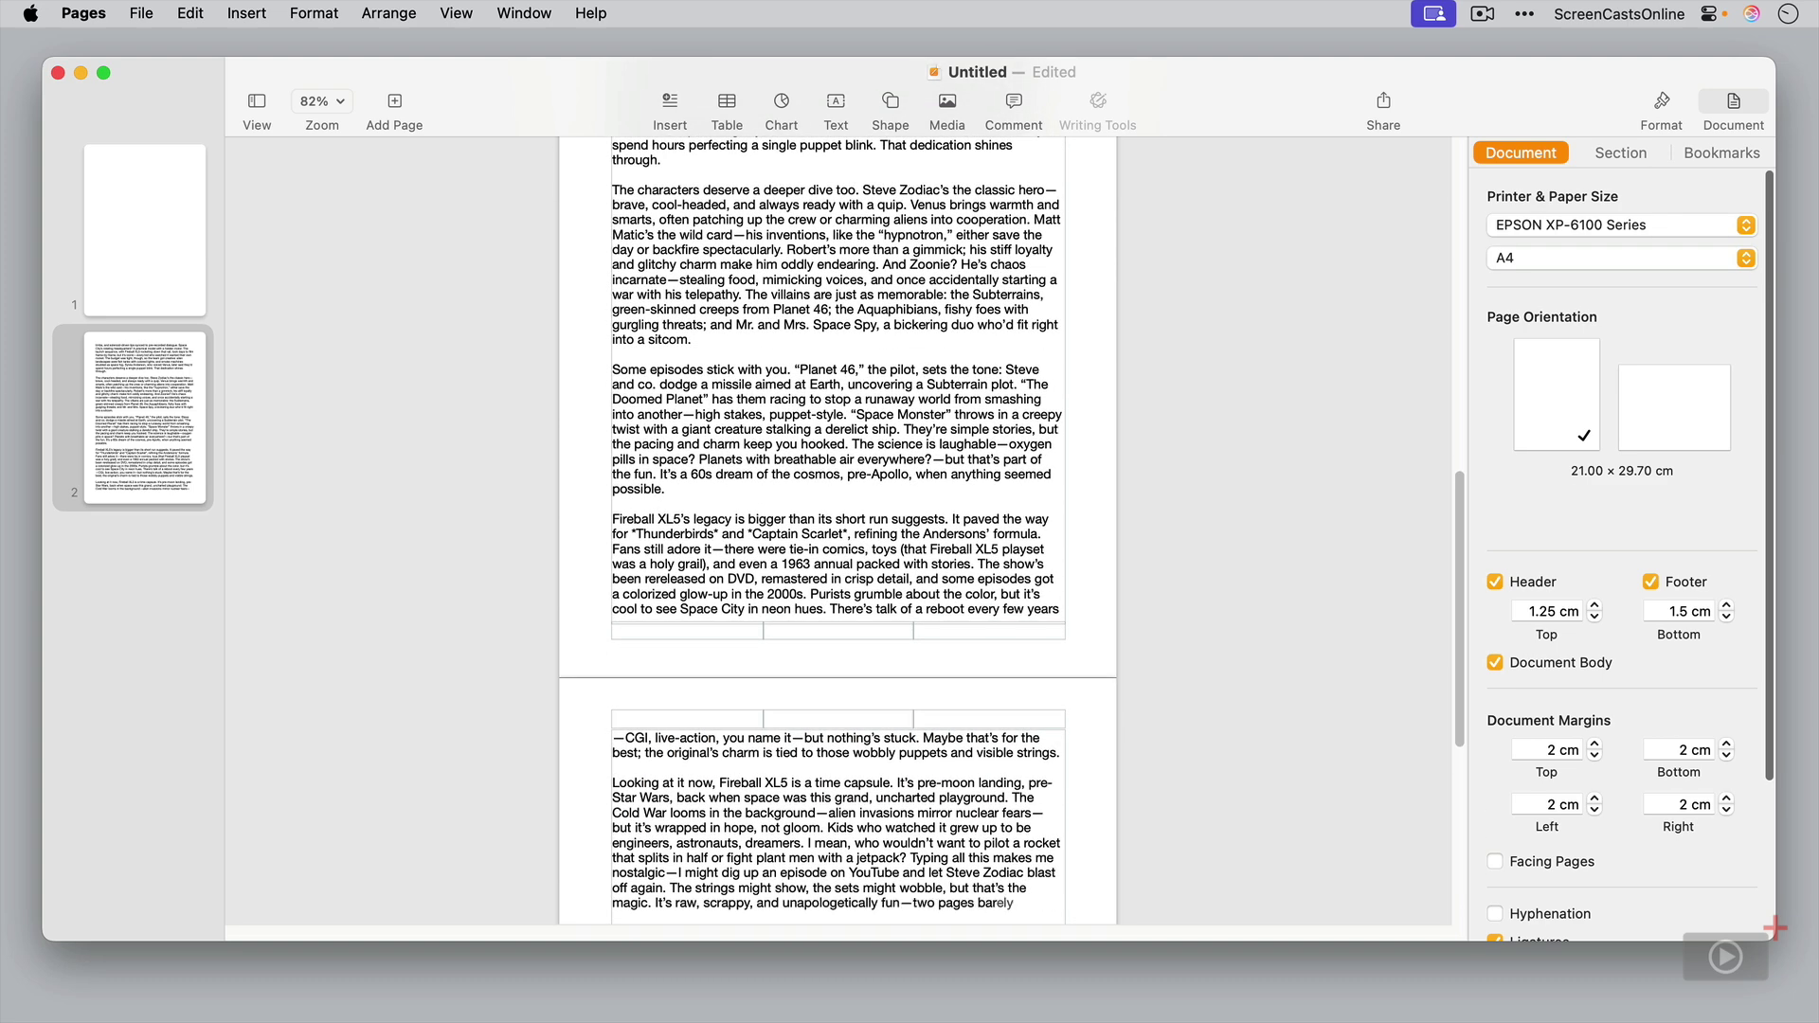
text( do it justice!)
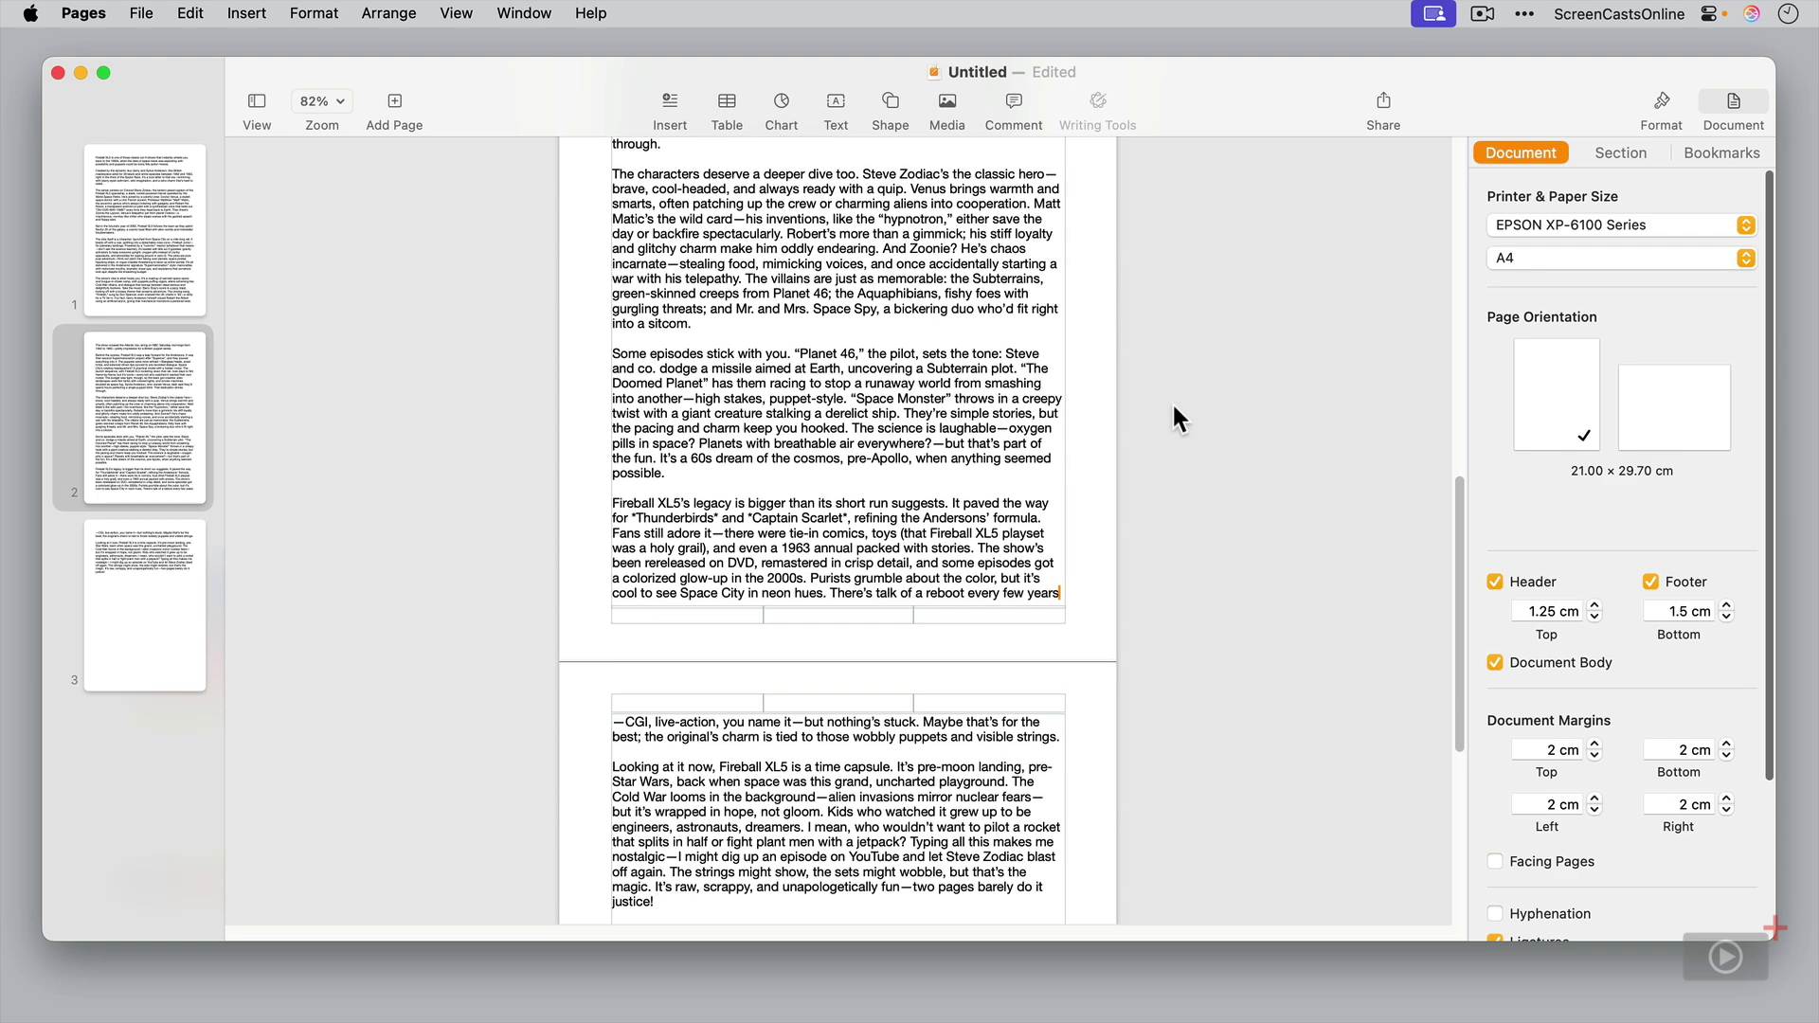
Drag the Fireball XL5 cover image from Safari's search results onto the top of page 1
click(180, 279)
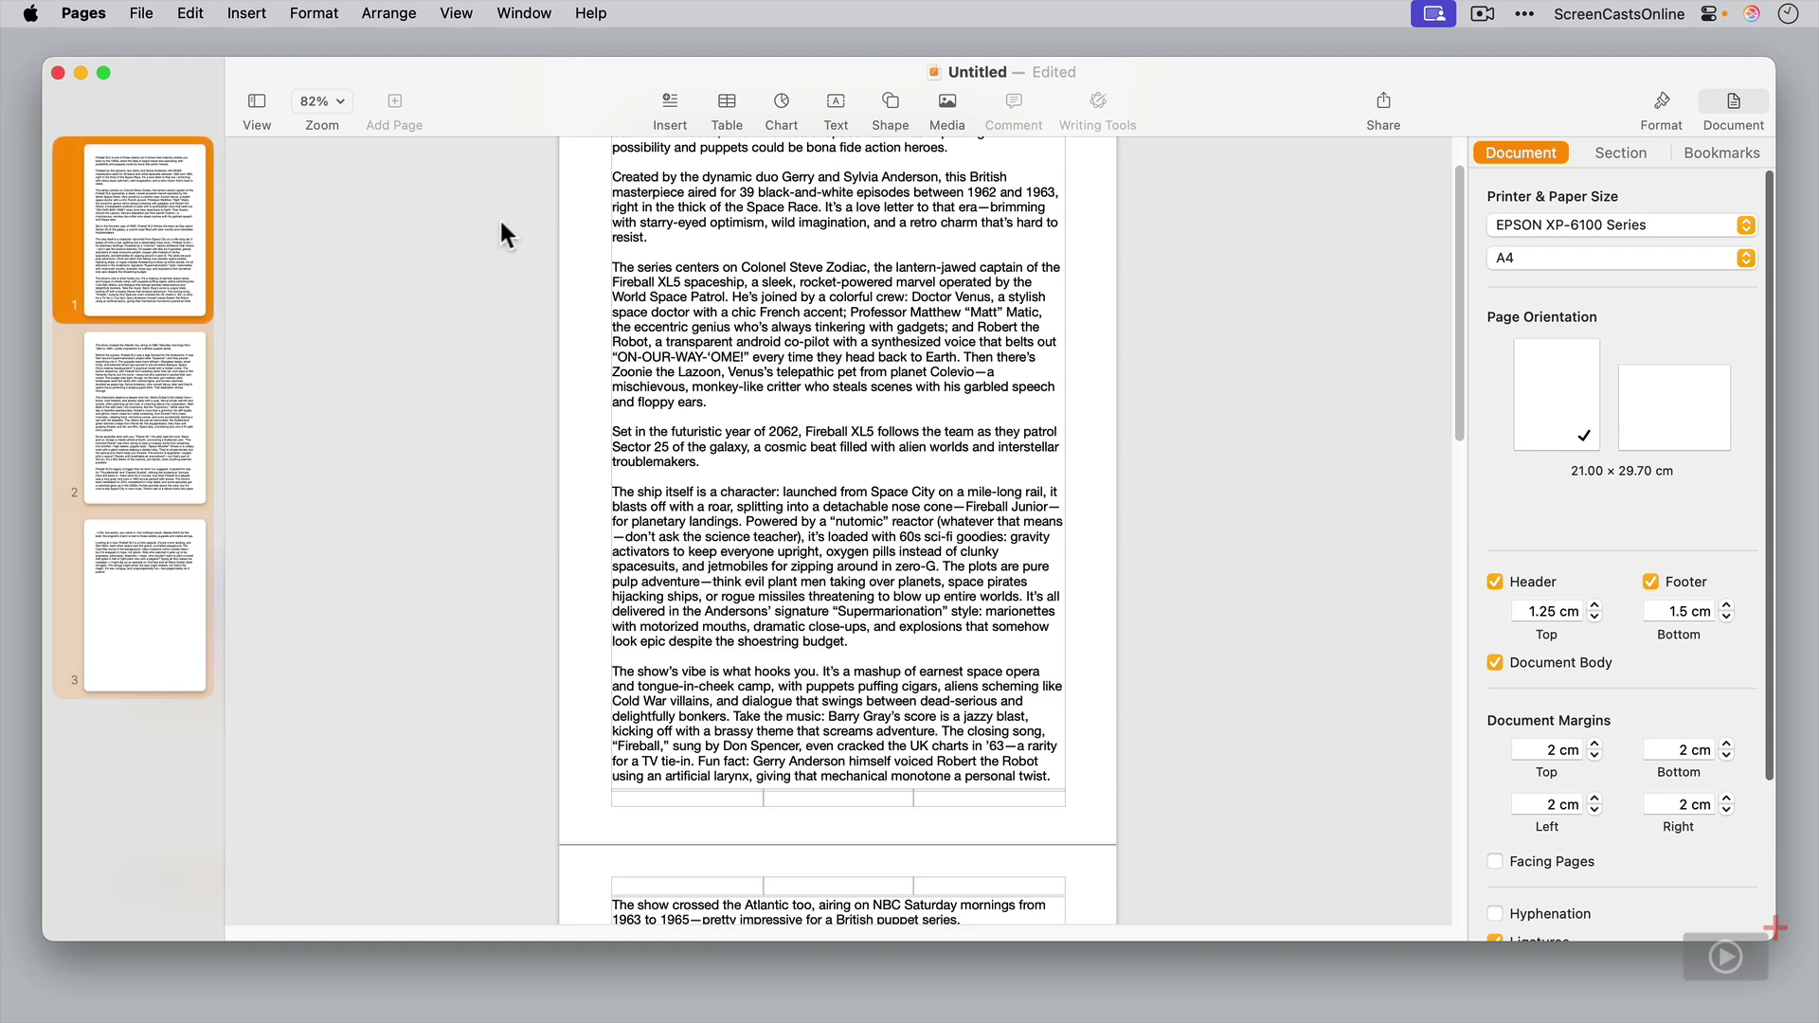
scroll(499, 220, up, 2)
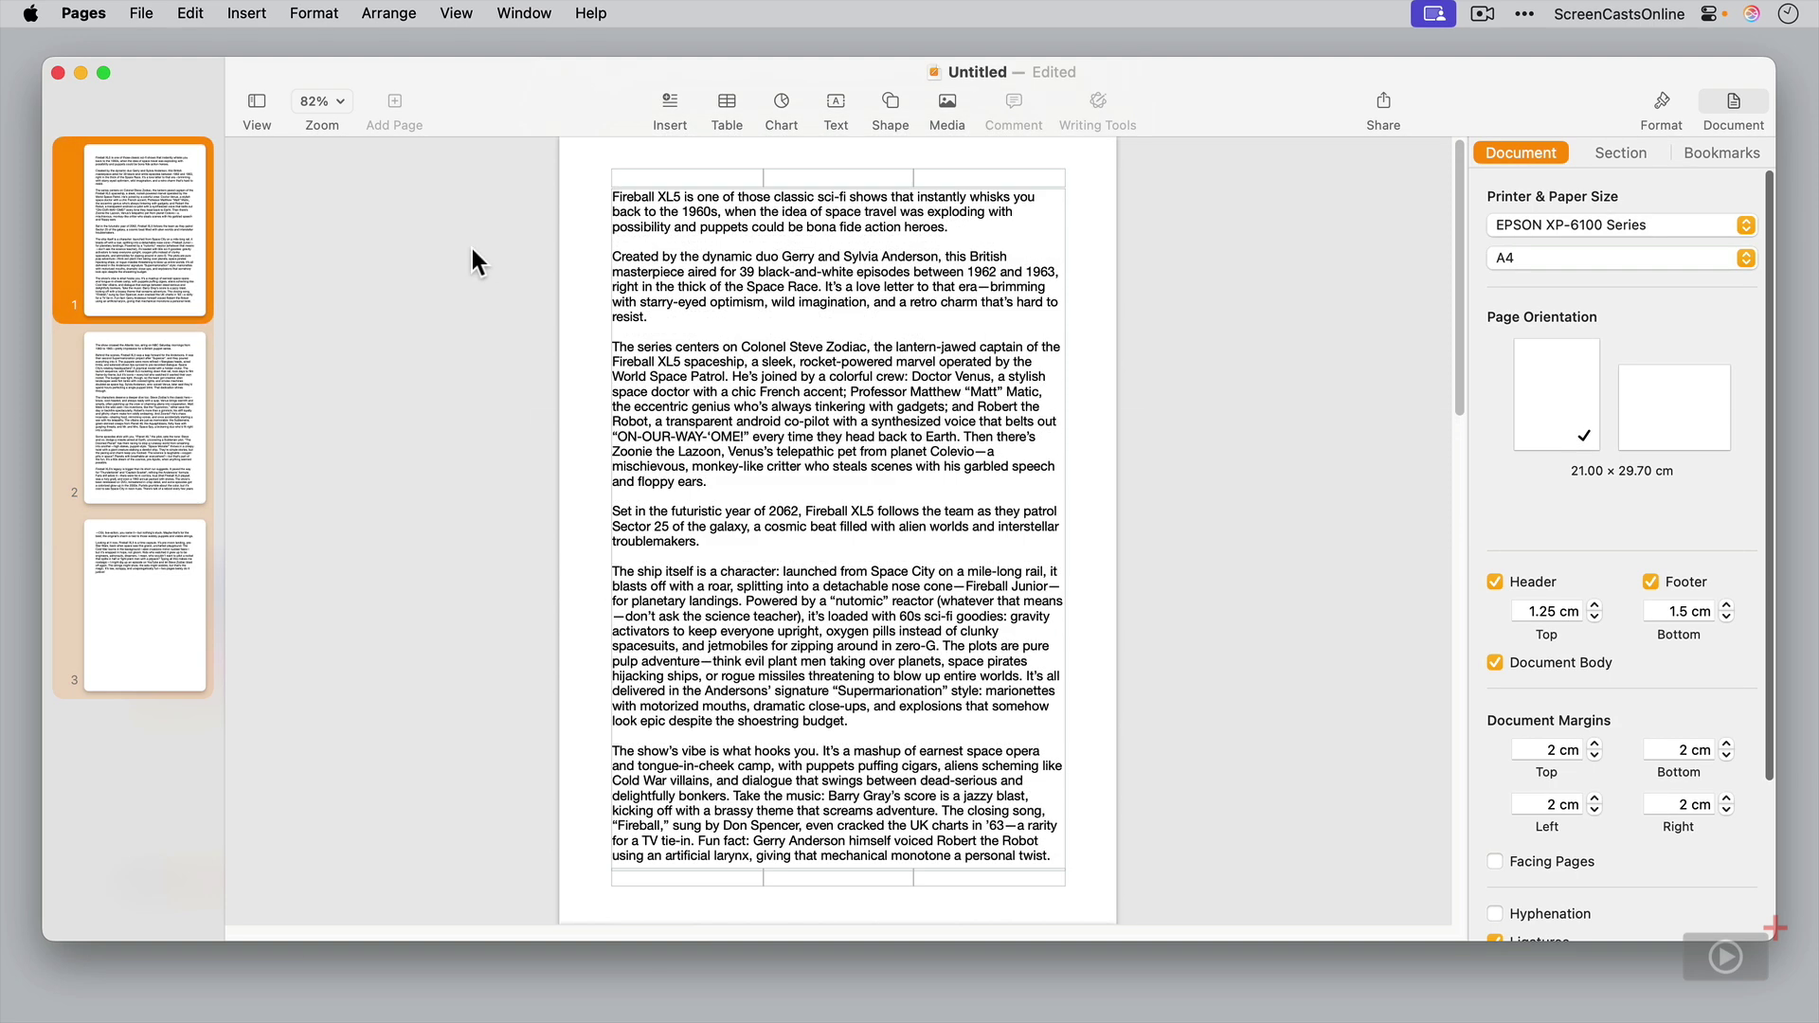
key(super+Tab)
key(super+Tab)
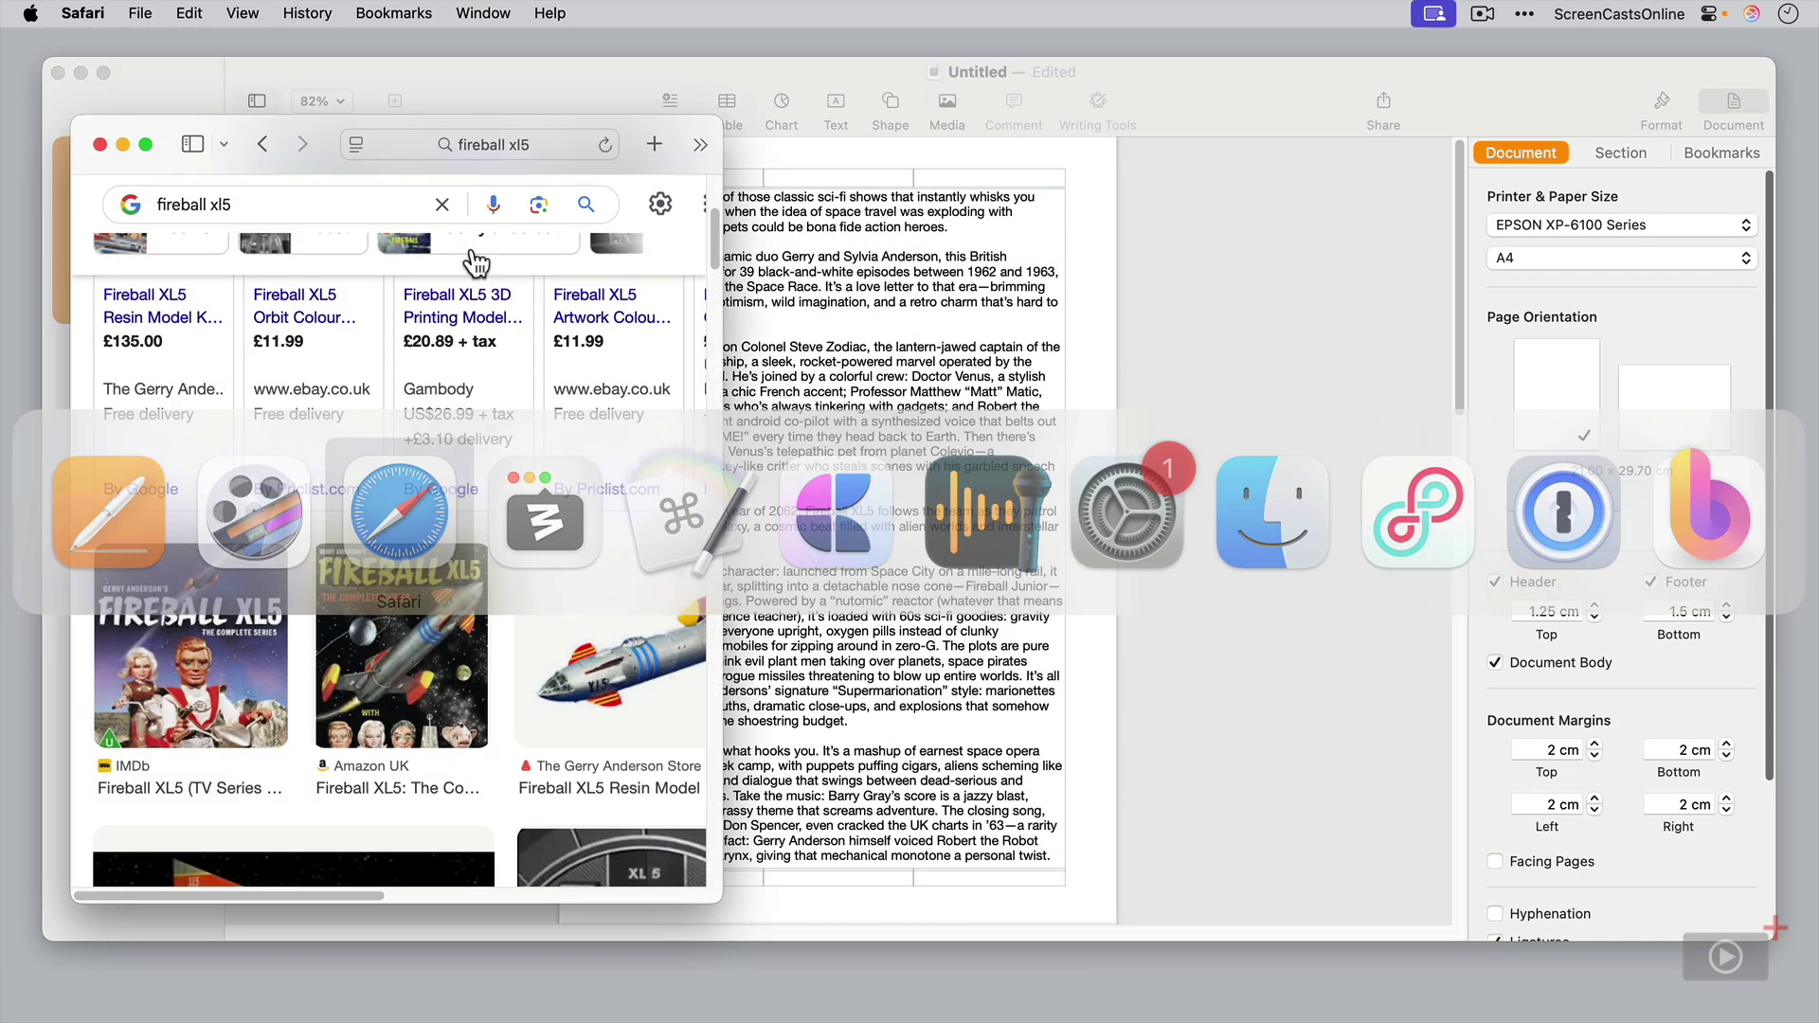
drag(180, 677, 925, 321)
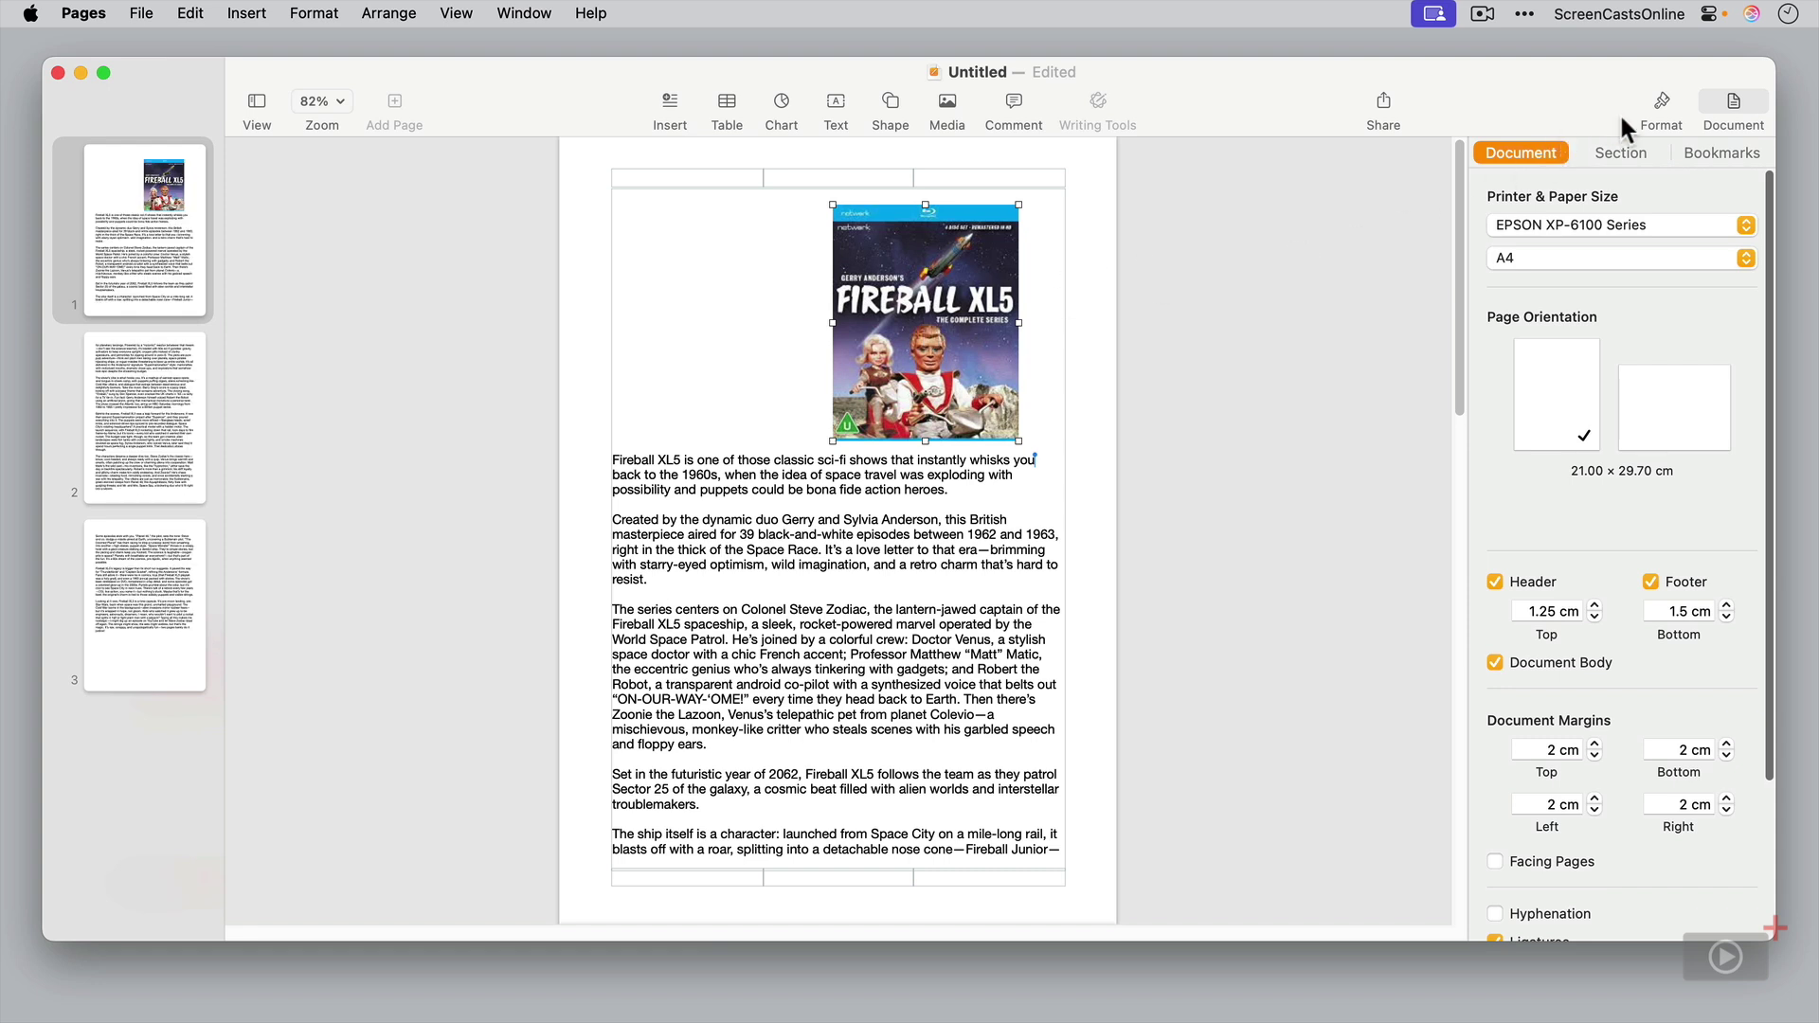
Move the cover into the opening paragraphs, set Text Wrap to Around, and shift it left
click(1660, 111)
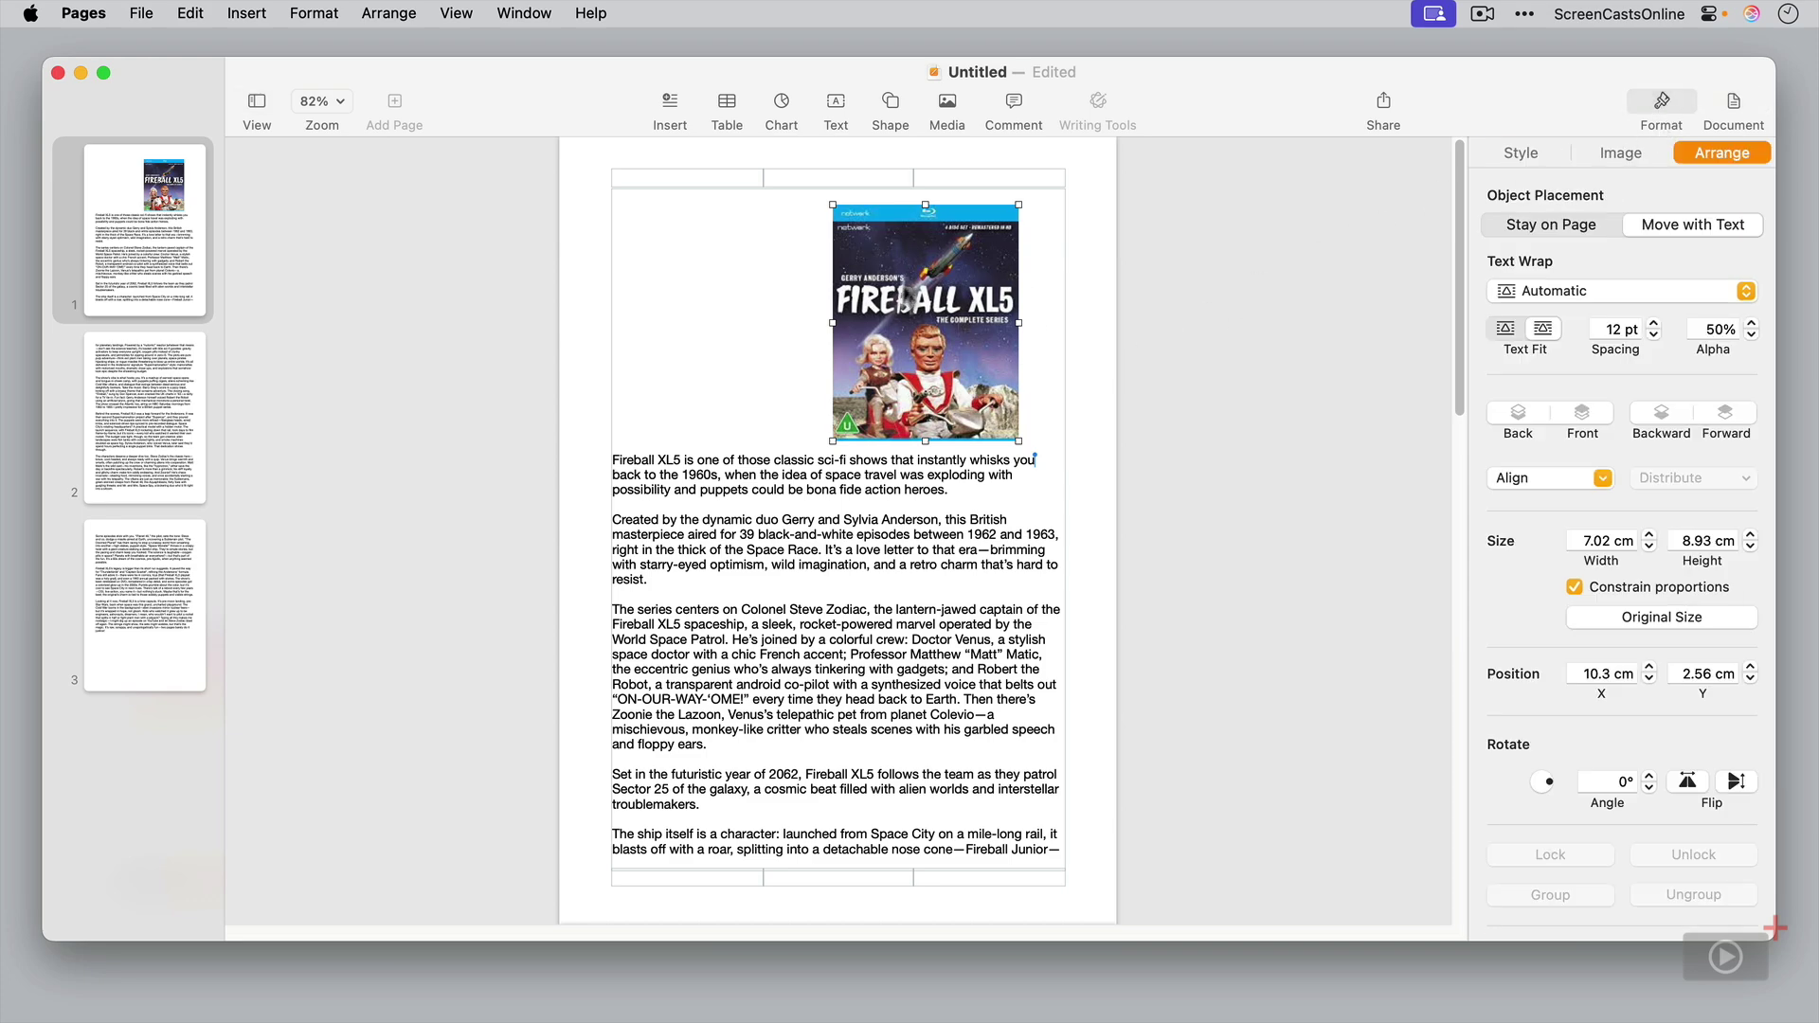
drag(924, 315, 919, 447)
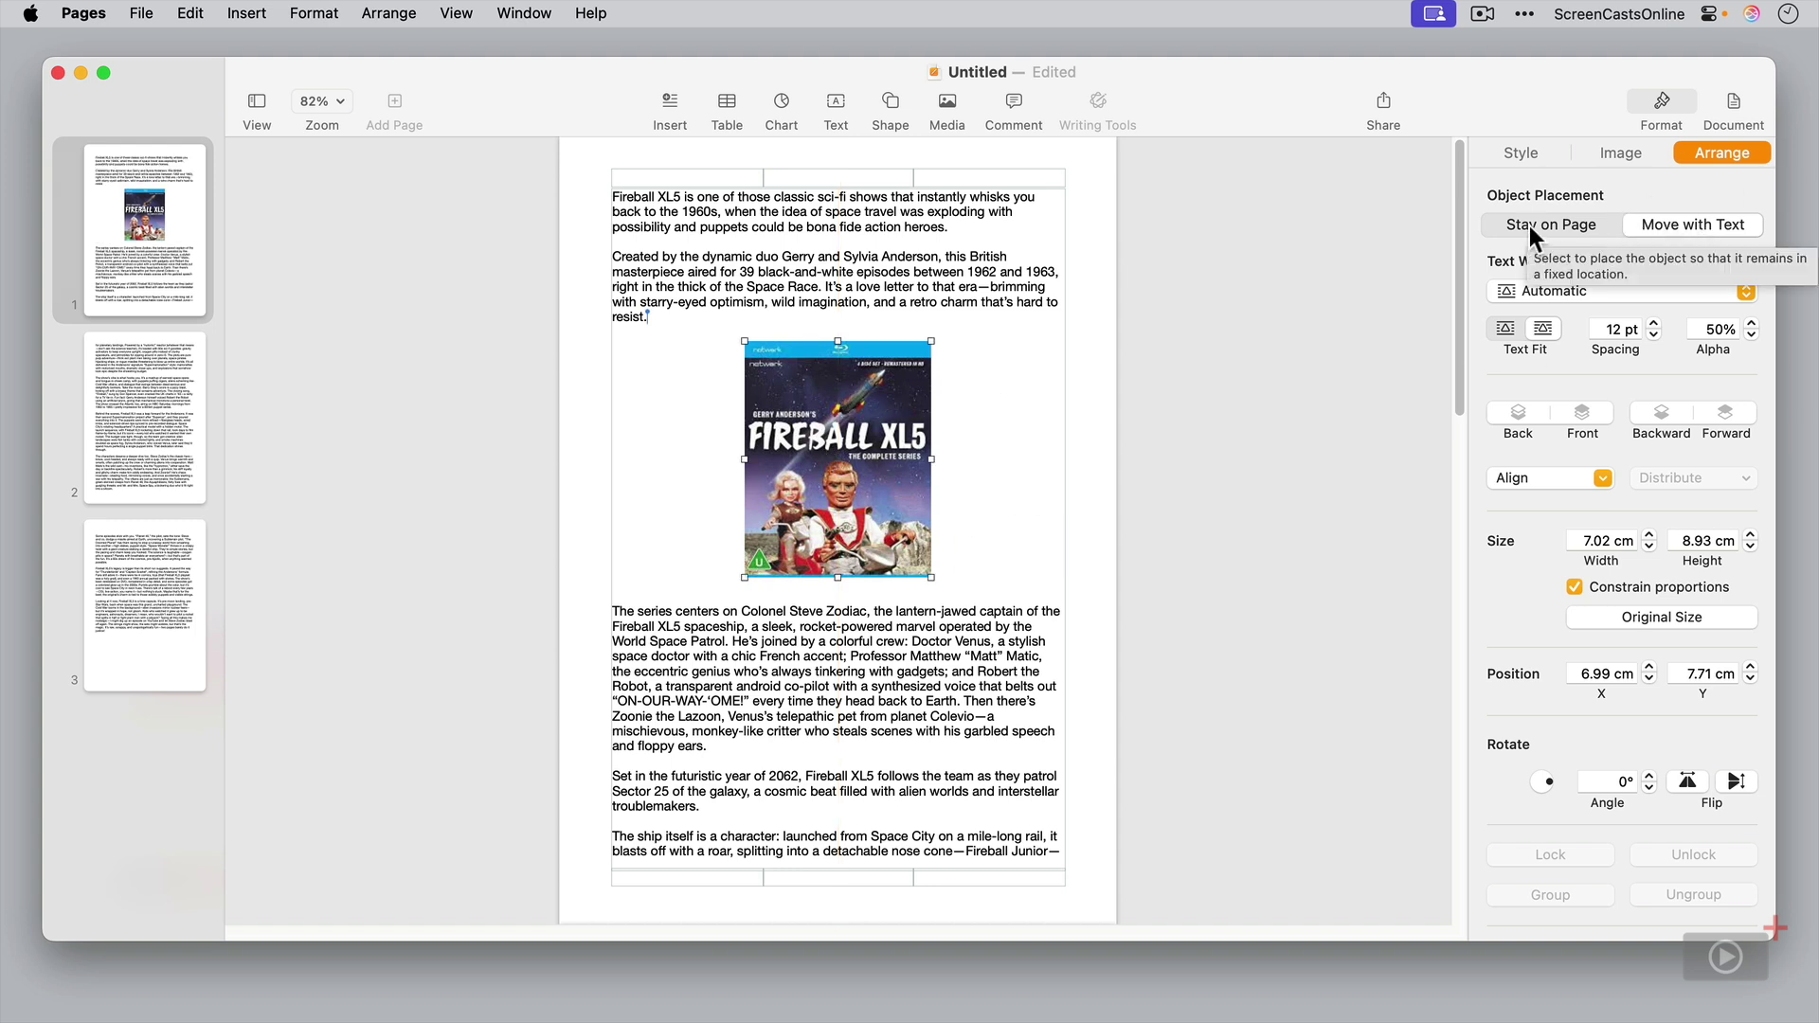
click(1550, 289)
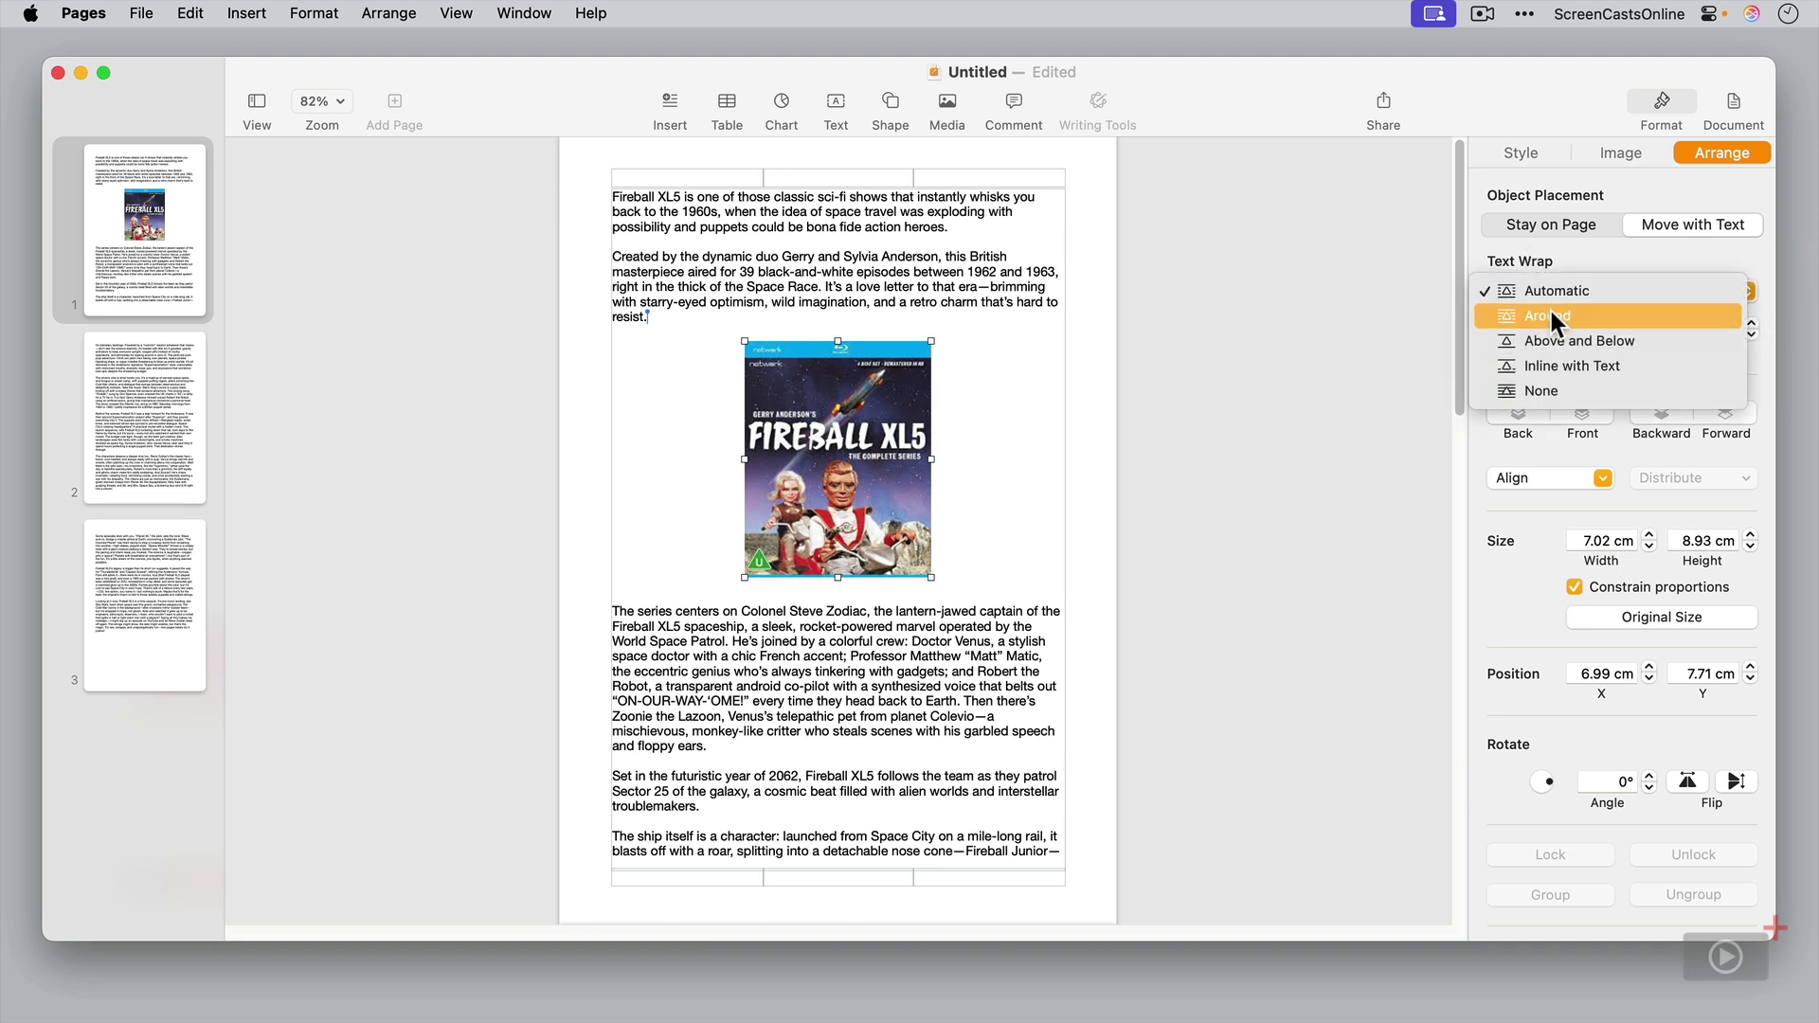
click(1550, 312)
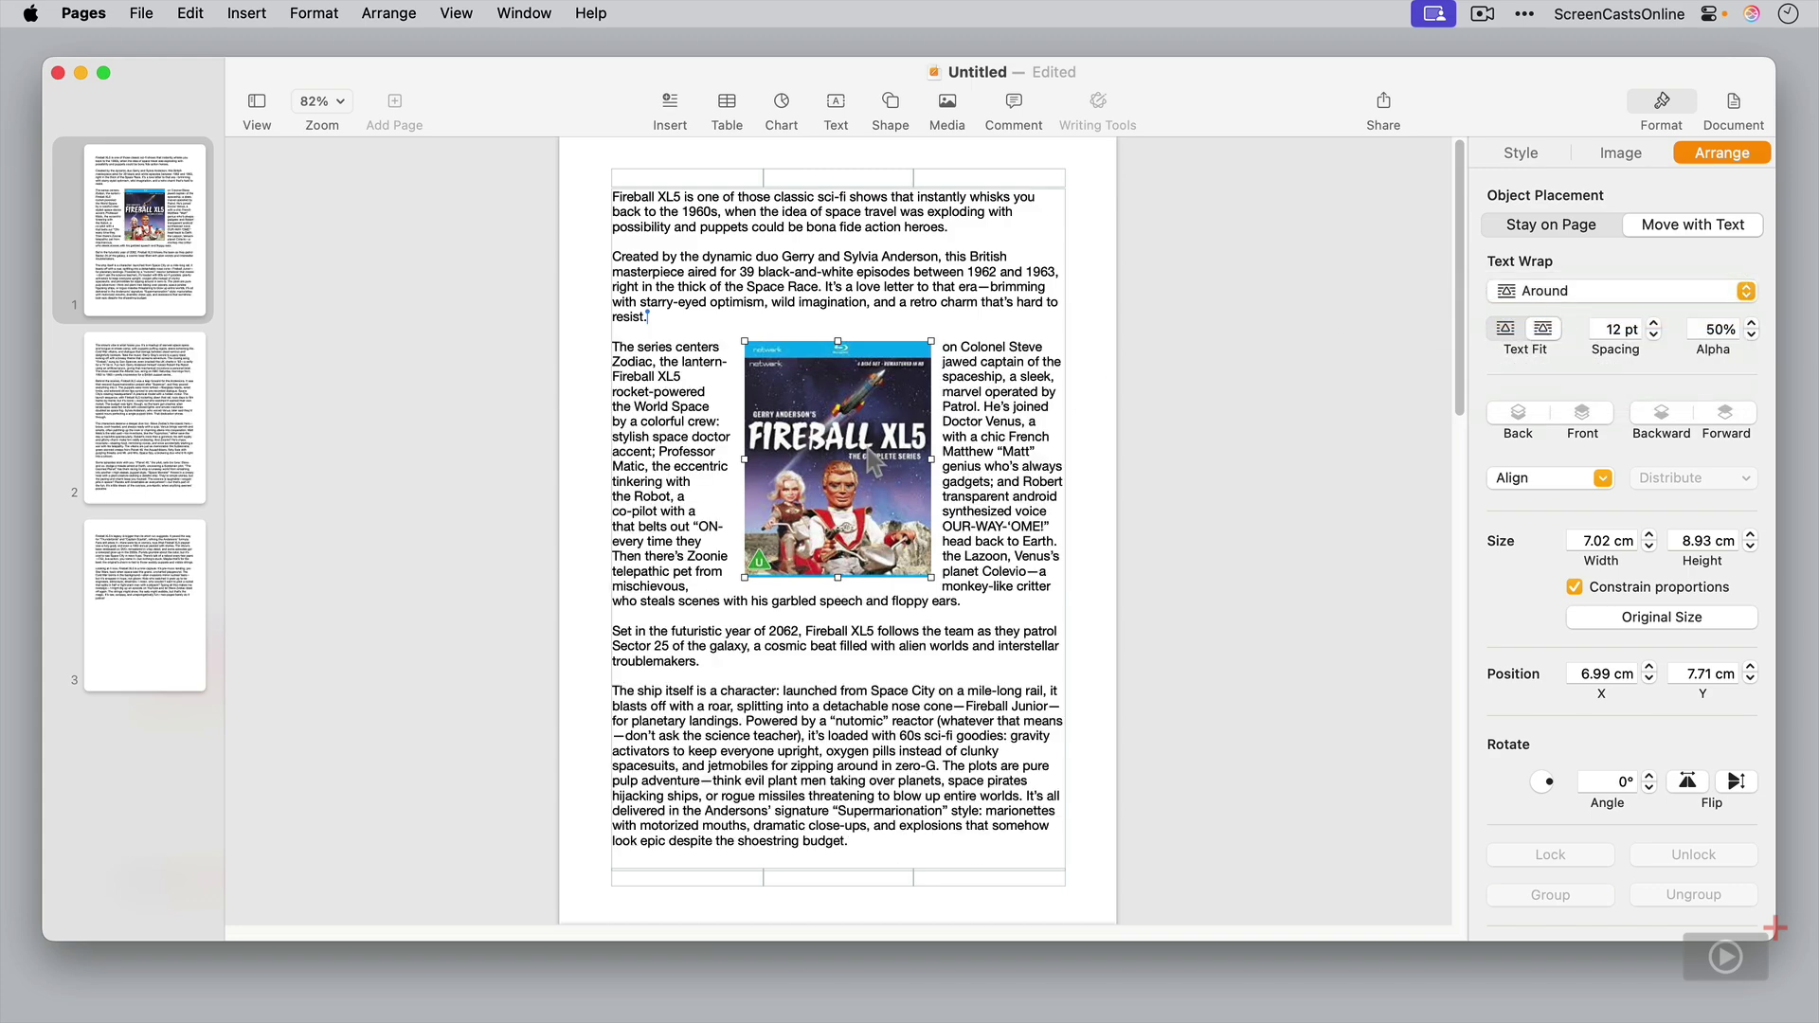
mouse_move(867, 447)
mouse_down()
mouse_move(736, 430)
mouse_move(725, 519)
mouse_move(784, 572)
mouse_move(967, 579)
mouse_move(889, 453)
mouse_move(877, 502)
mouse_move(862, 453)
mouse_move(871, 483)
mouse_up()
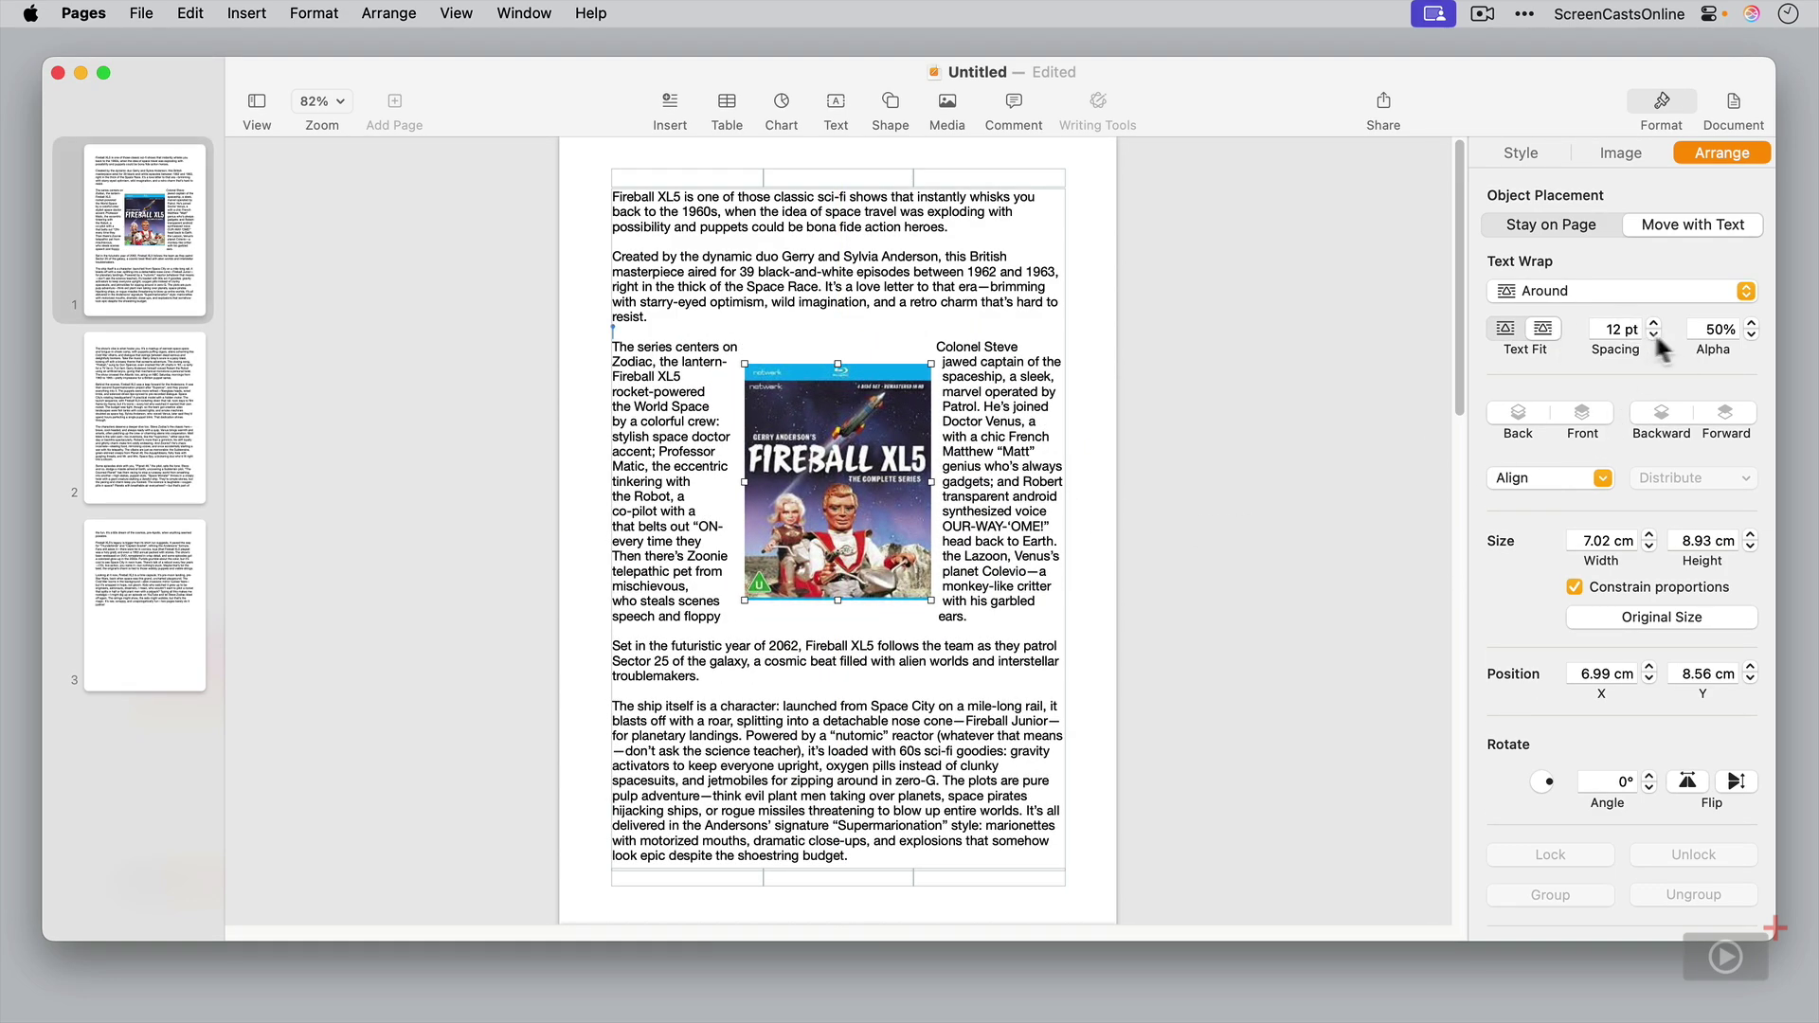
drag(816, 481, 685, 468)
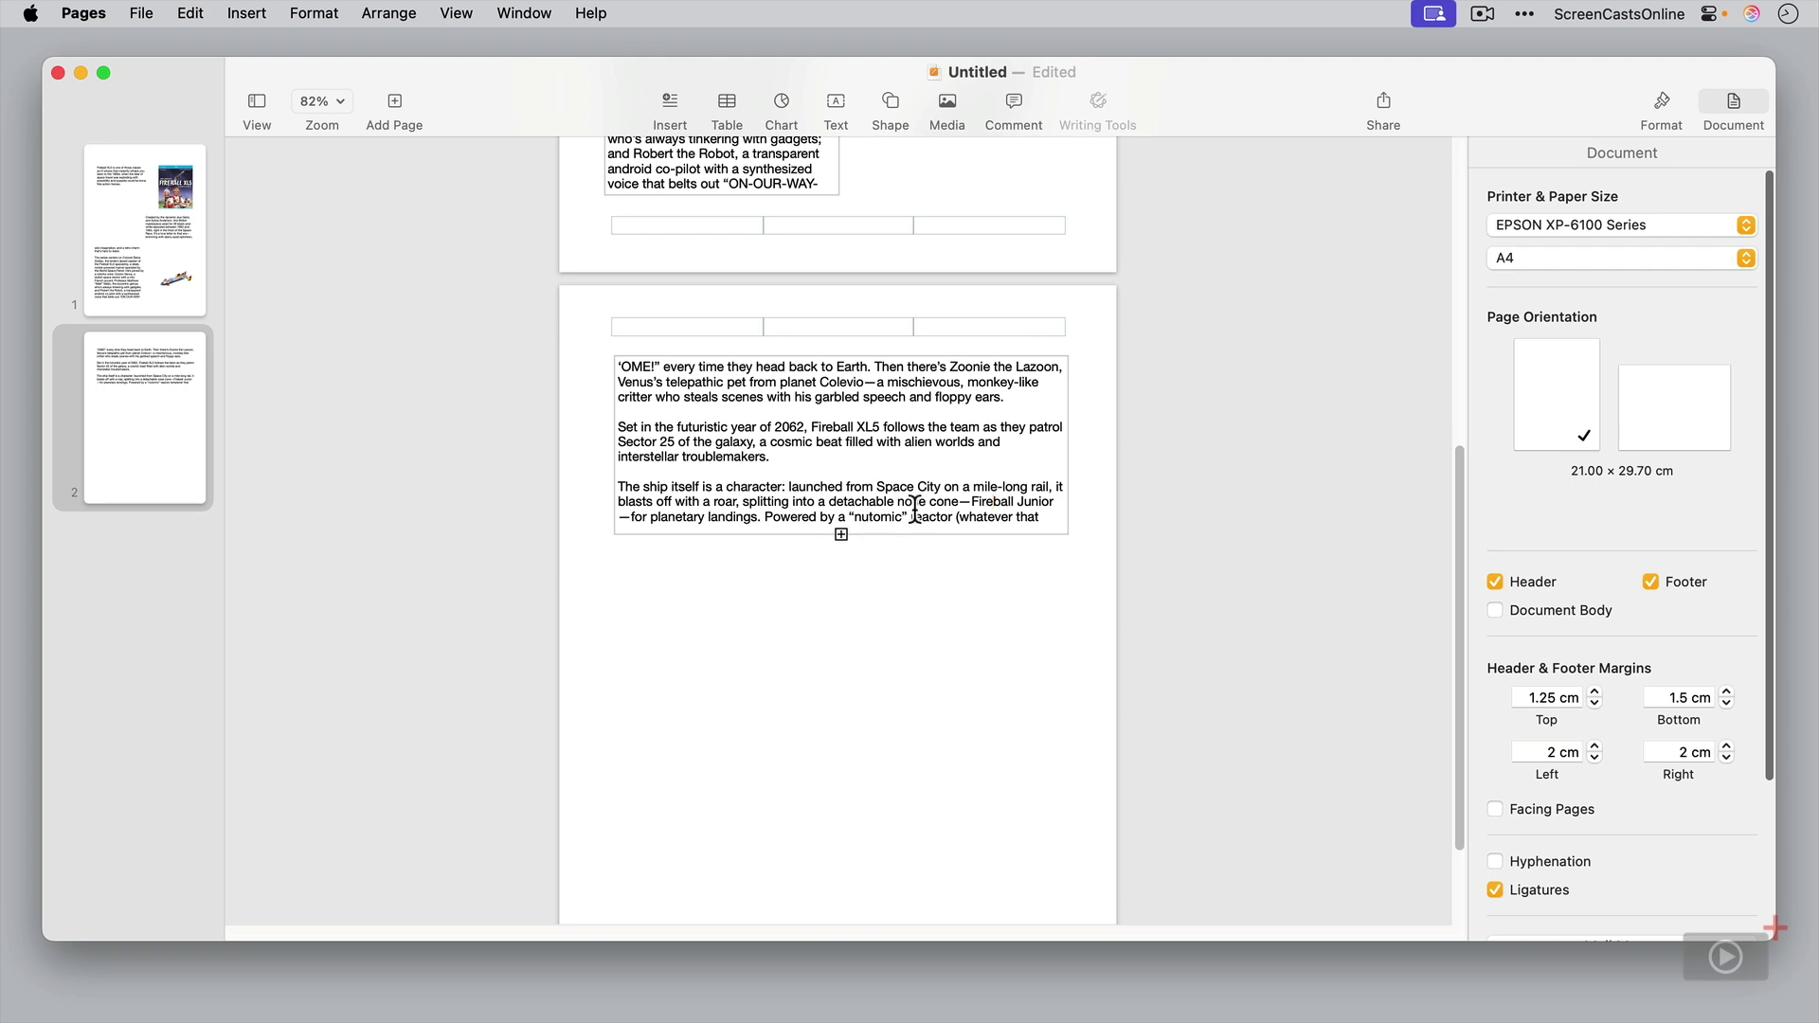
Scroll up to the top of page 1 to see the opening text and cover image
scroll(748, 431, up, 2)
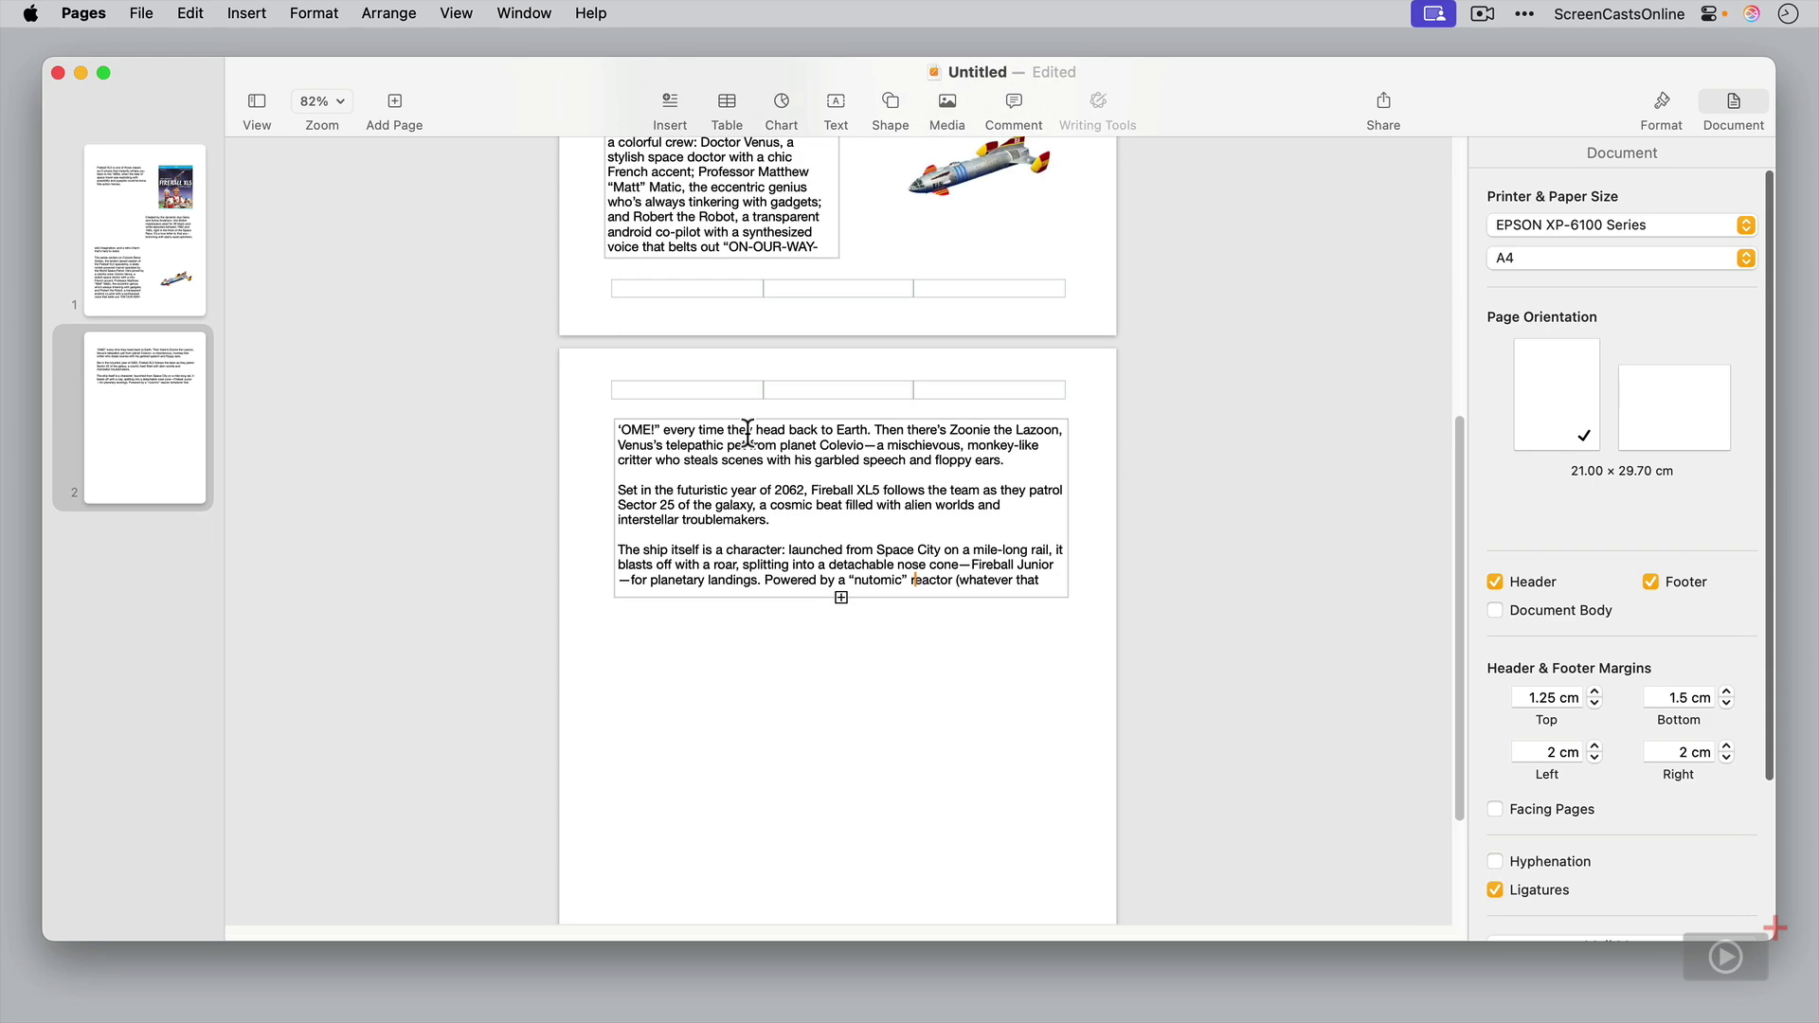
scroll(748, 431, up, 15)
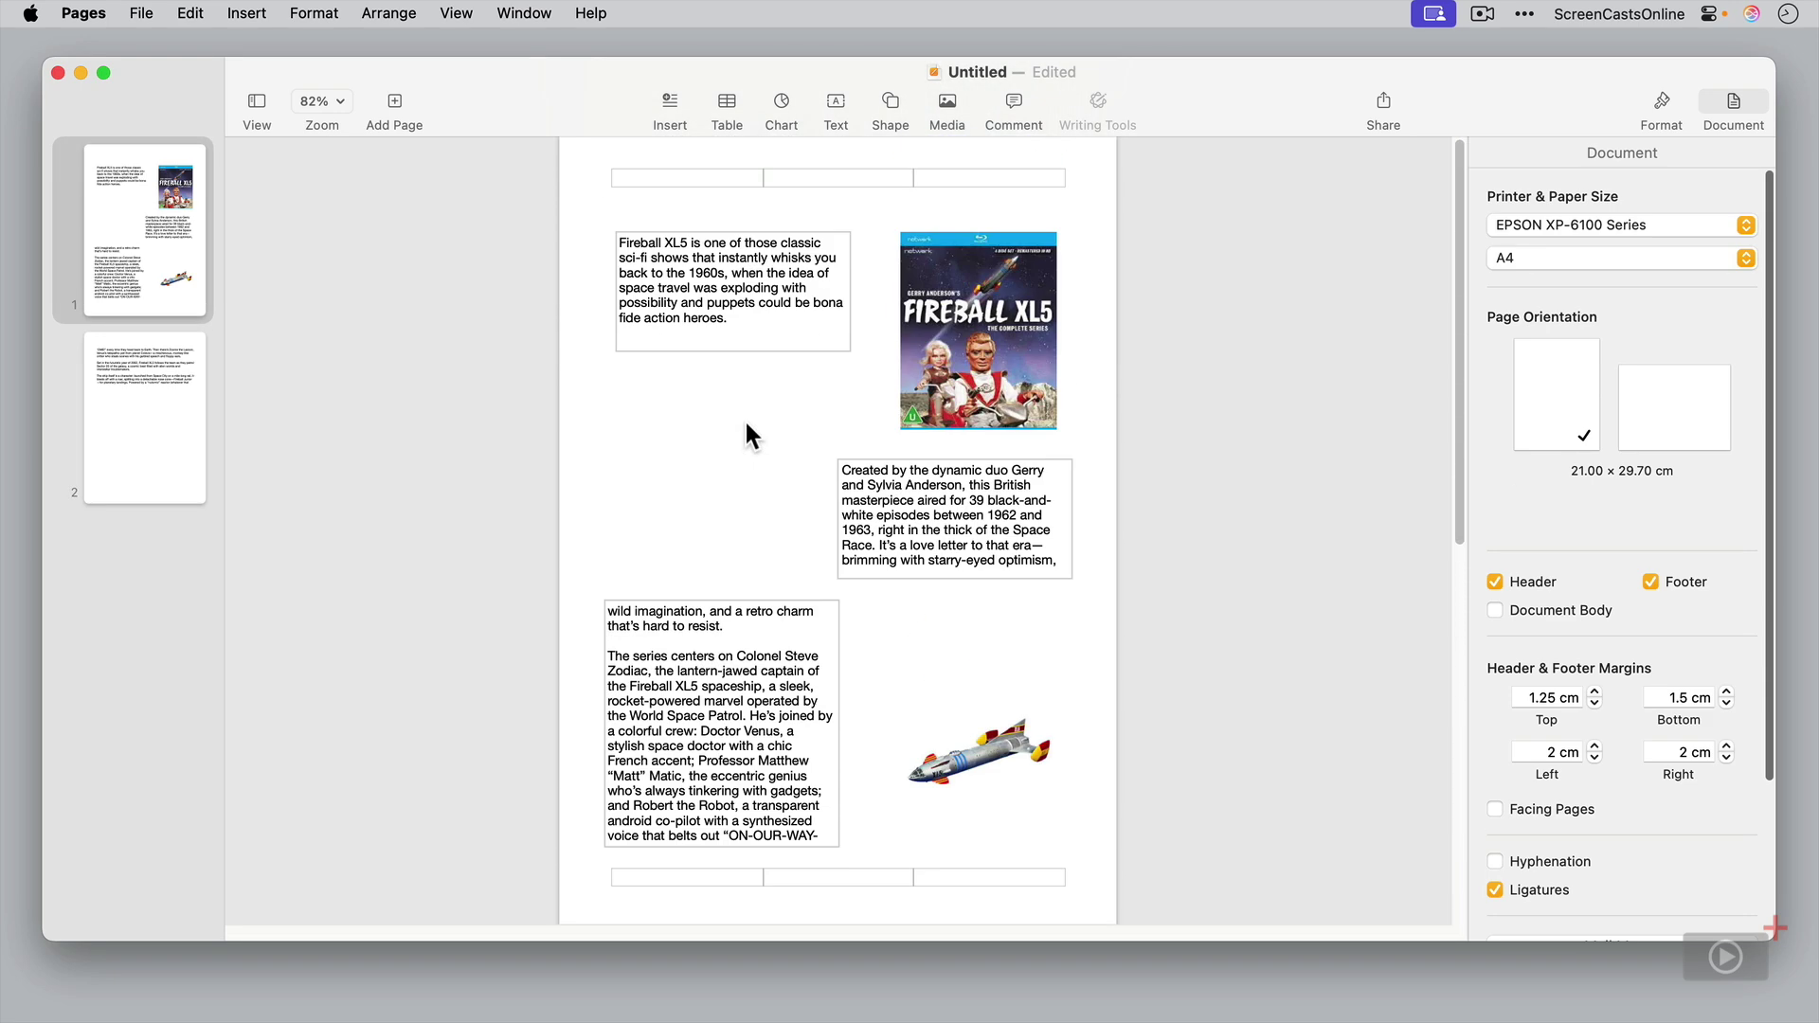
Set the first text box to Noteworthy and update the Body style so every box uses Noteworthy Light
click(757, 320)
drag(757, 320, 625, 237)
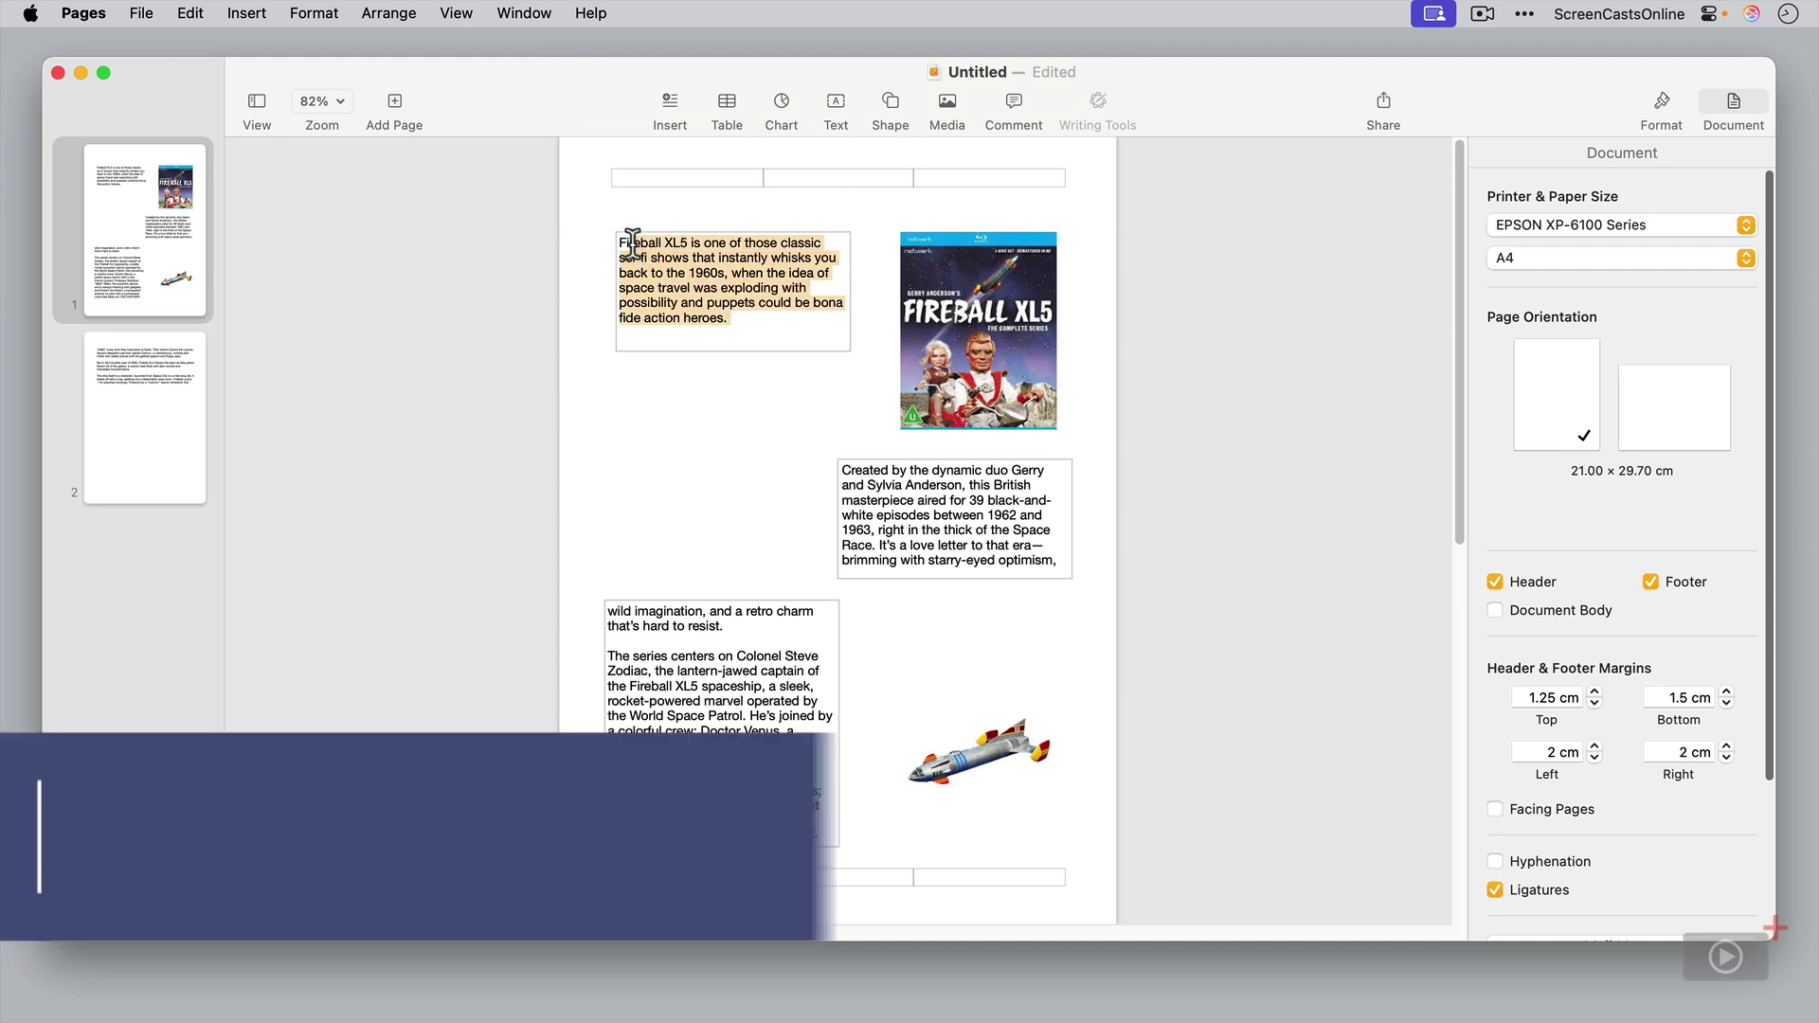
click(1662, 106)
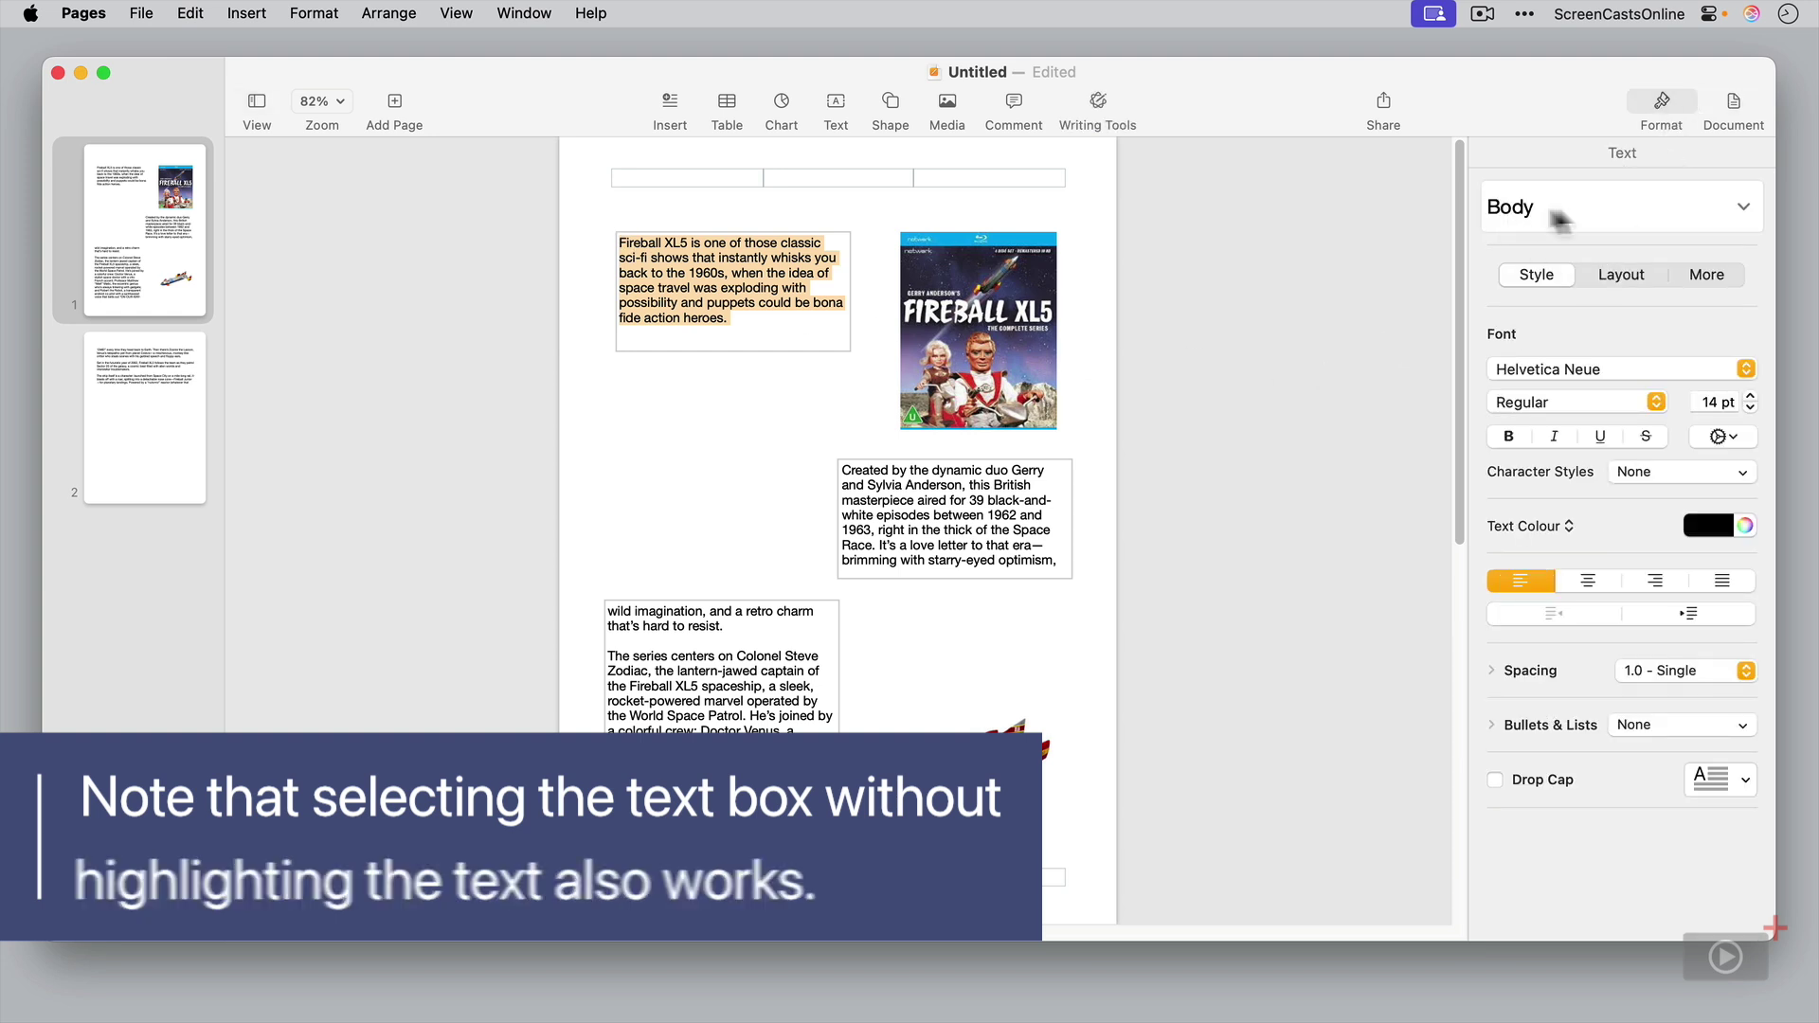
click(1559, 370)
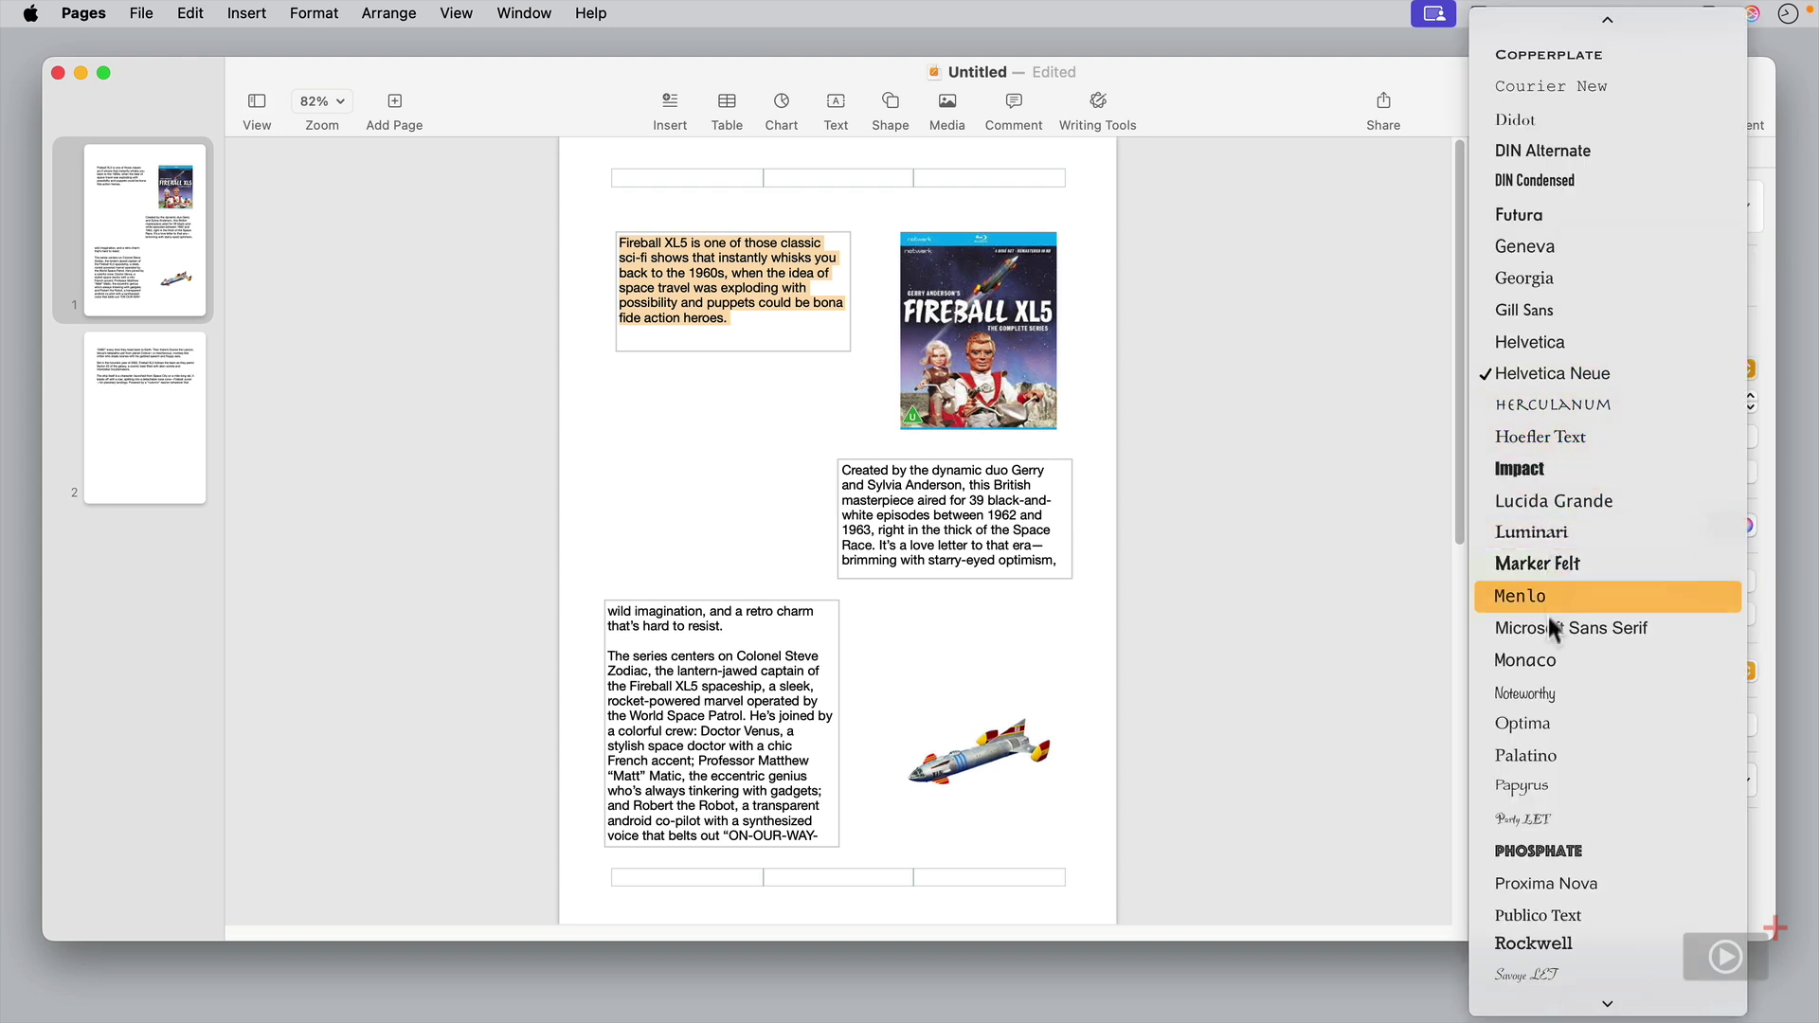
click(1529, 696)
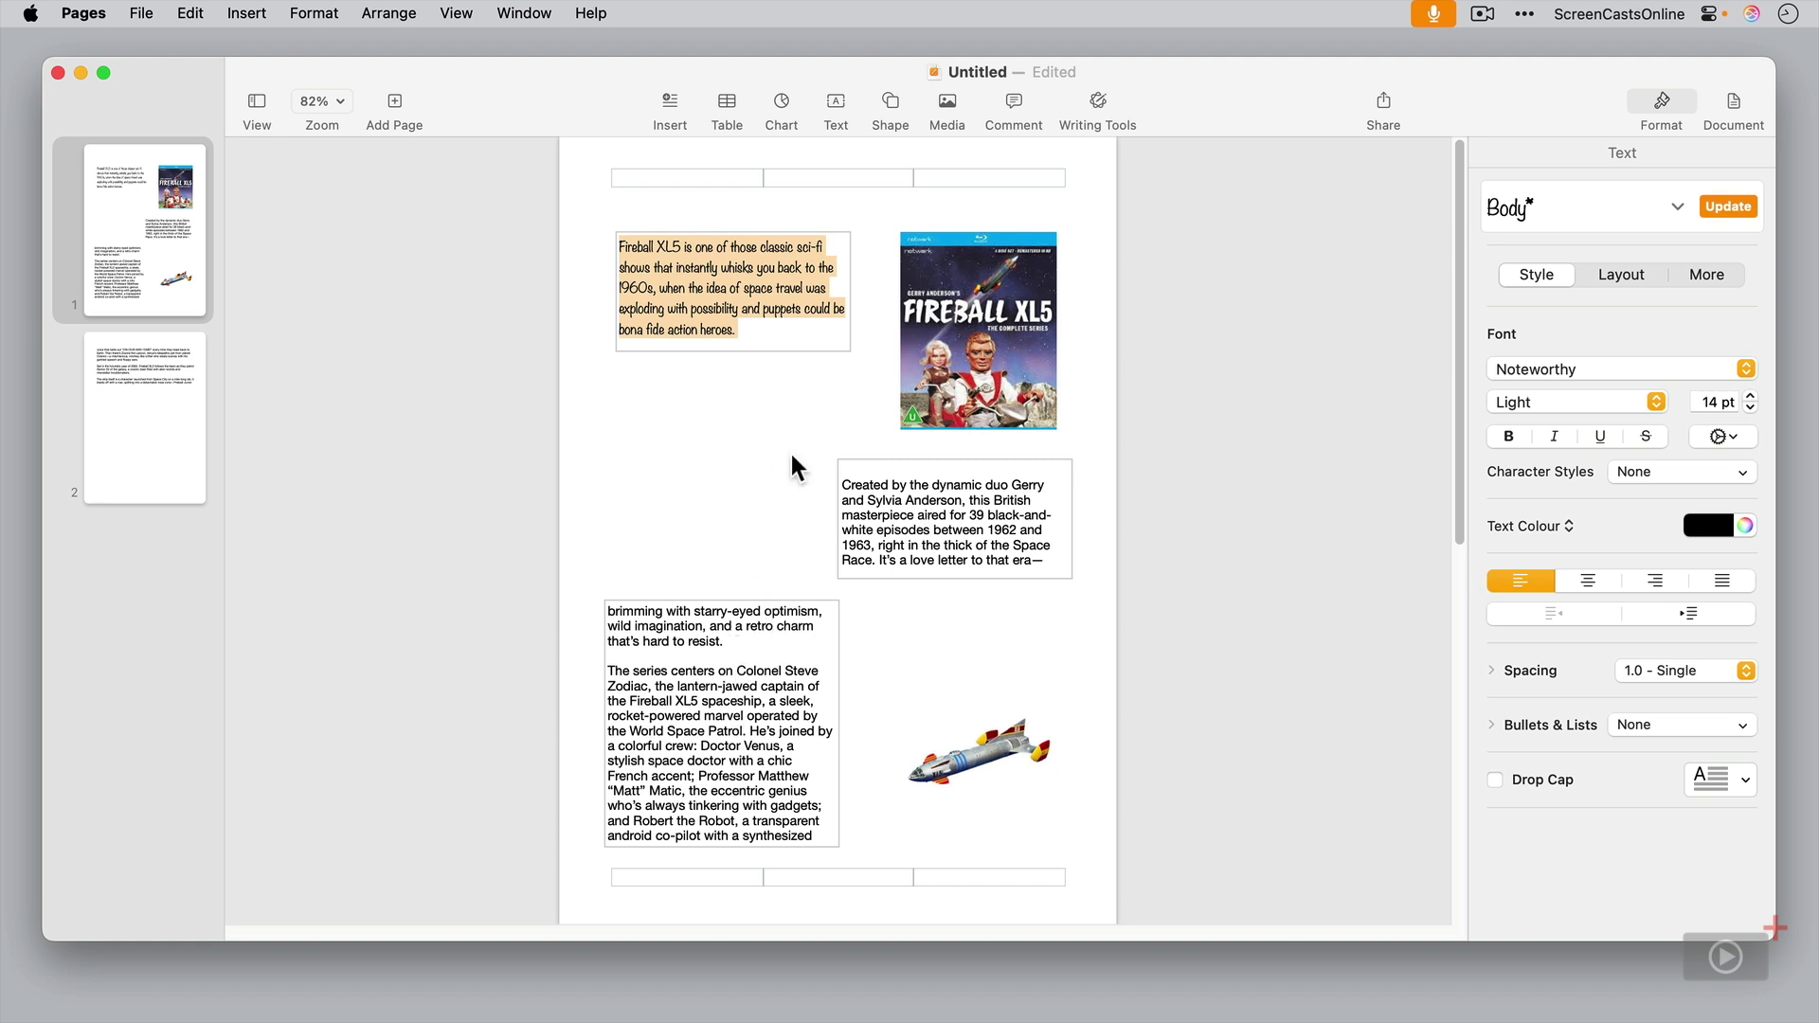
click(1730, 201)
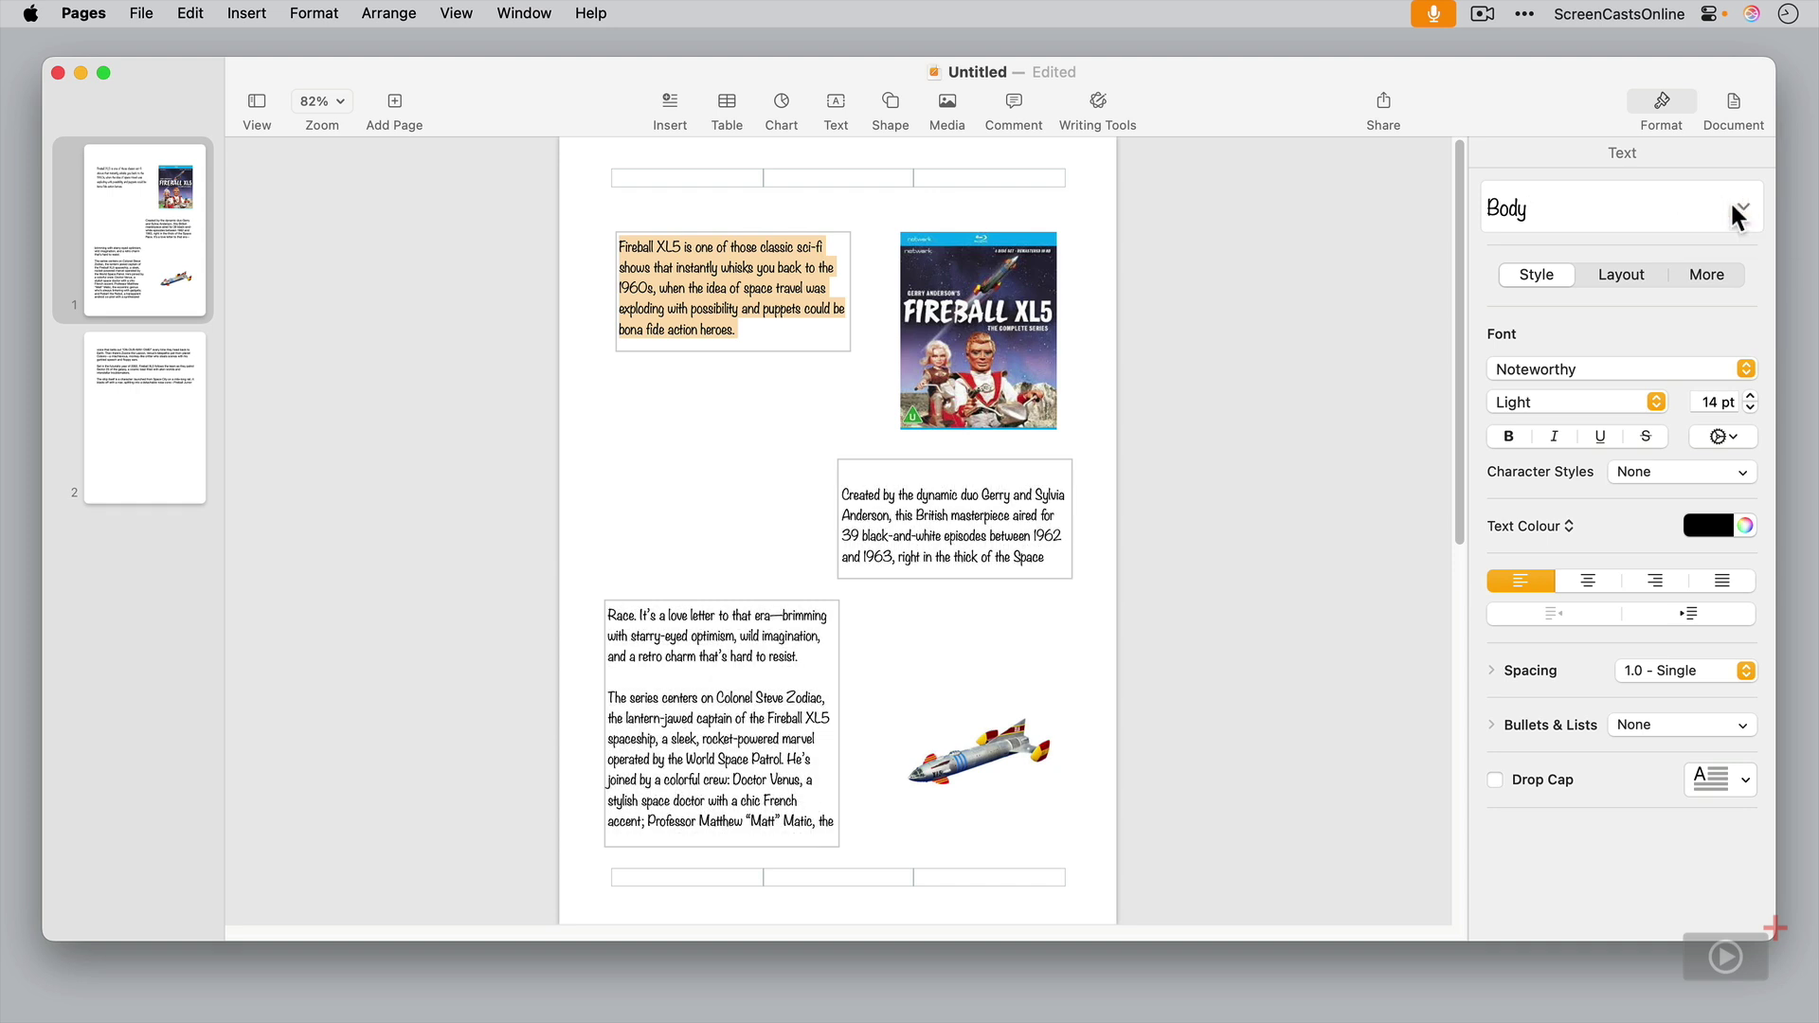
scroll(815, 704, down, 10)
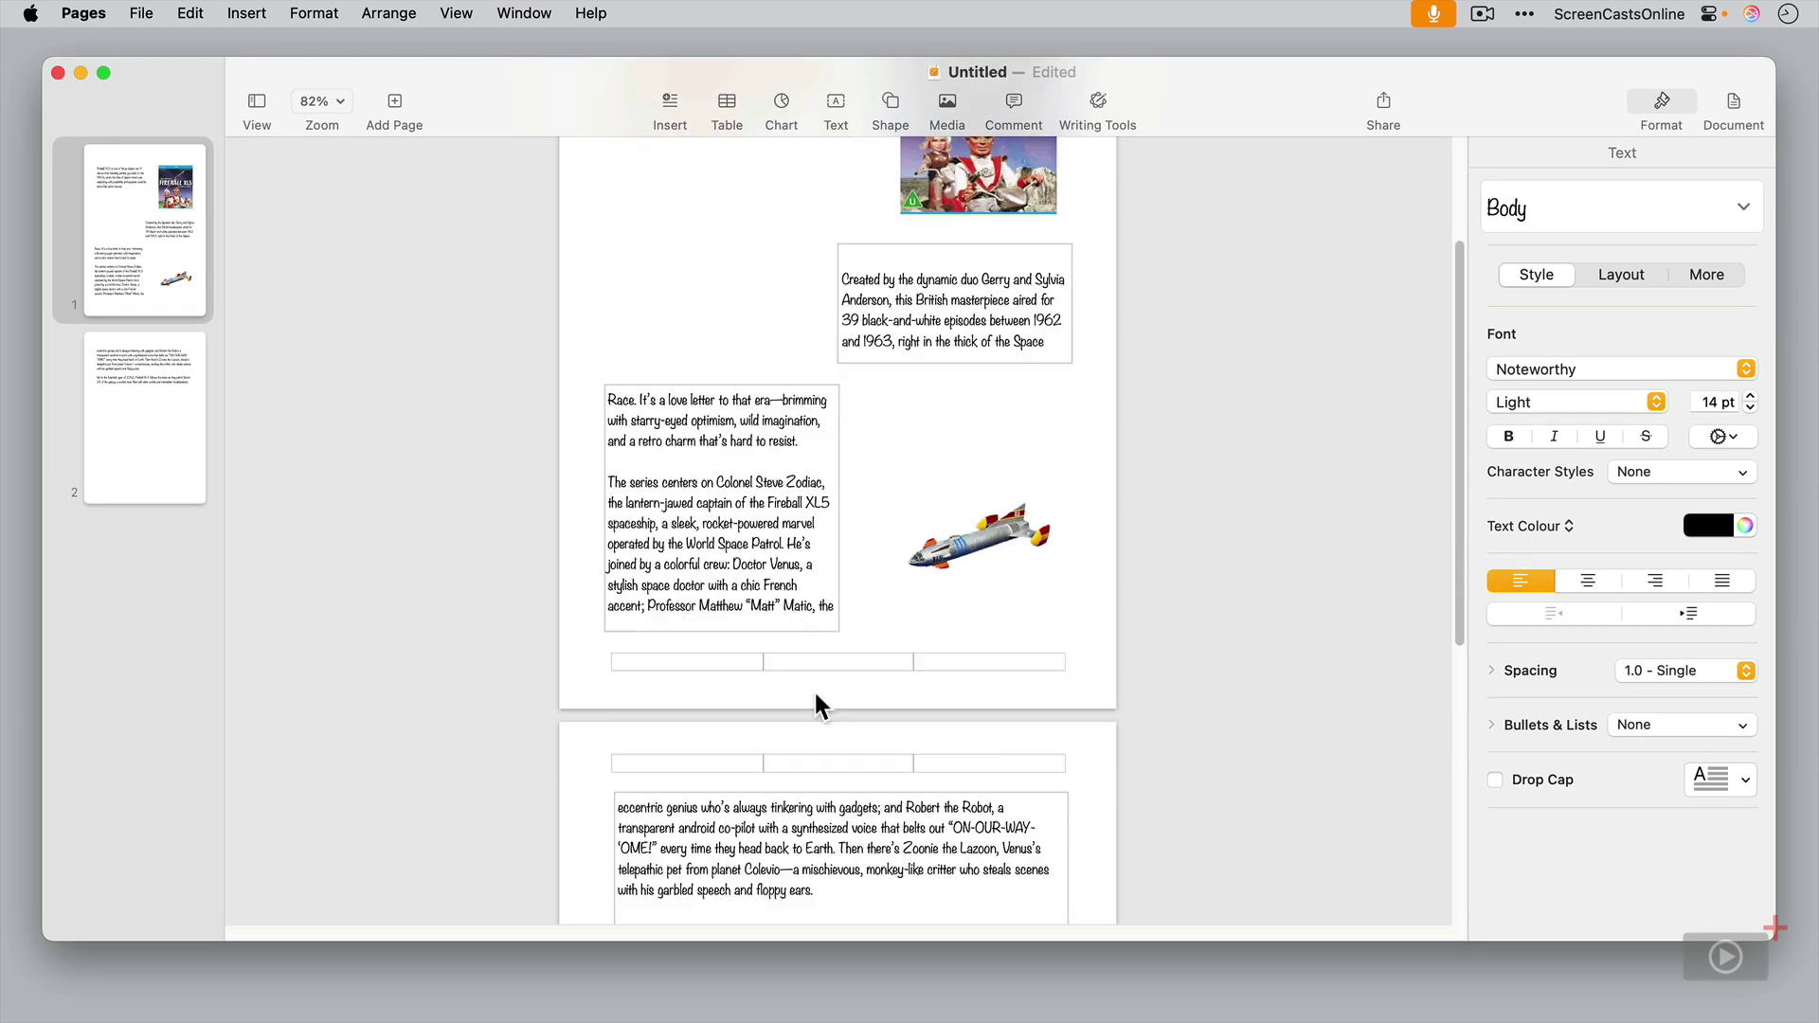
scroll(820, 706, down, 5)
scroll(804, 682, up, 15)
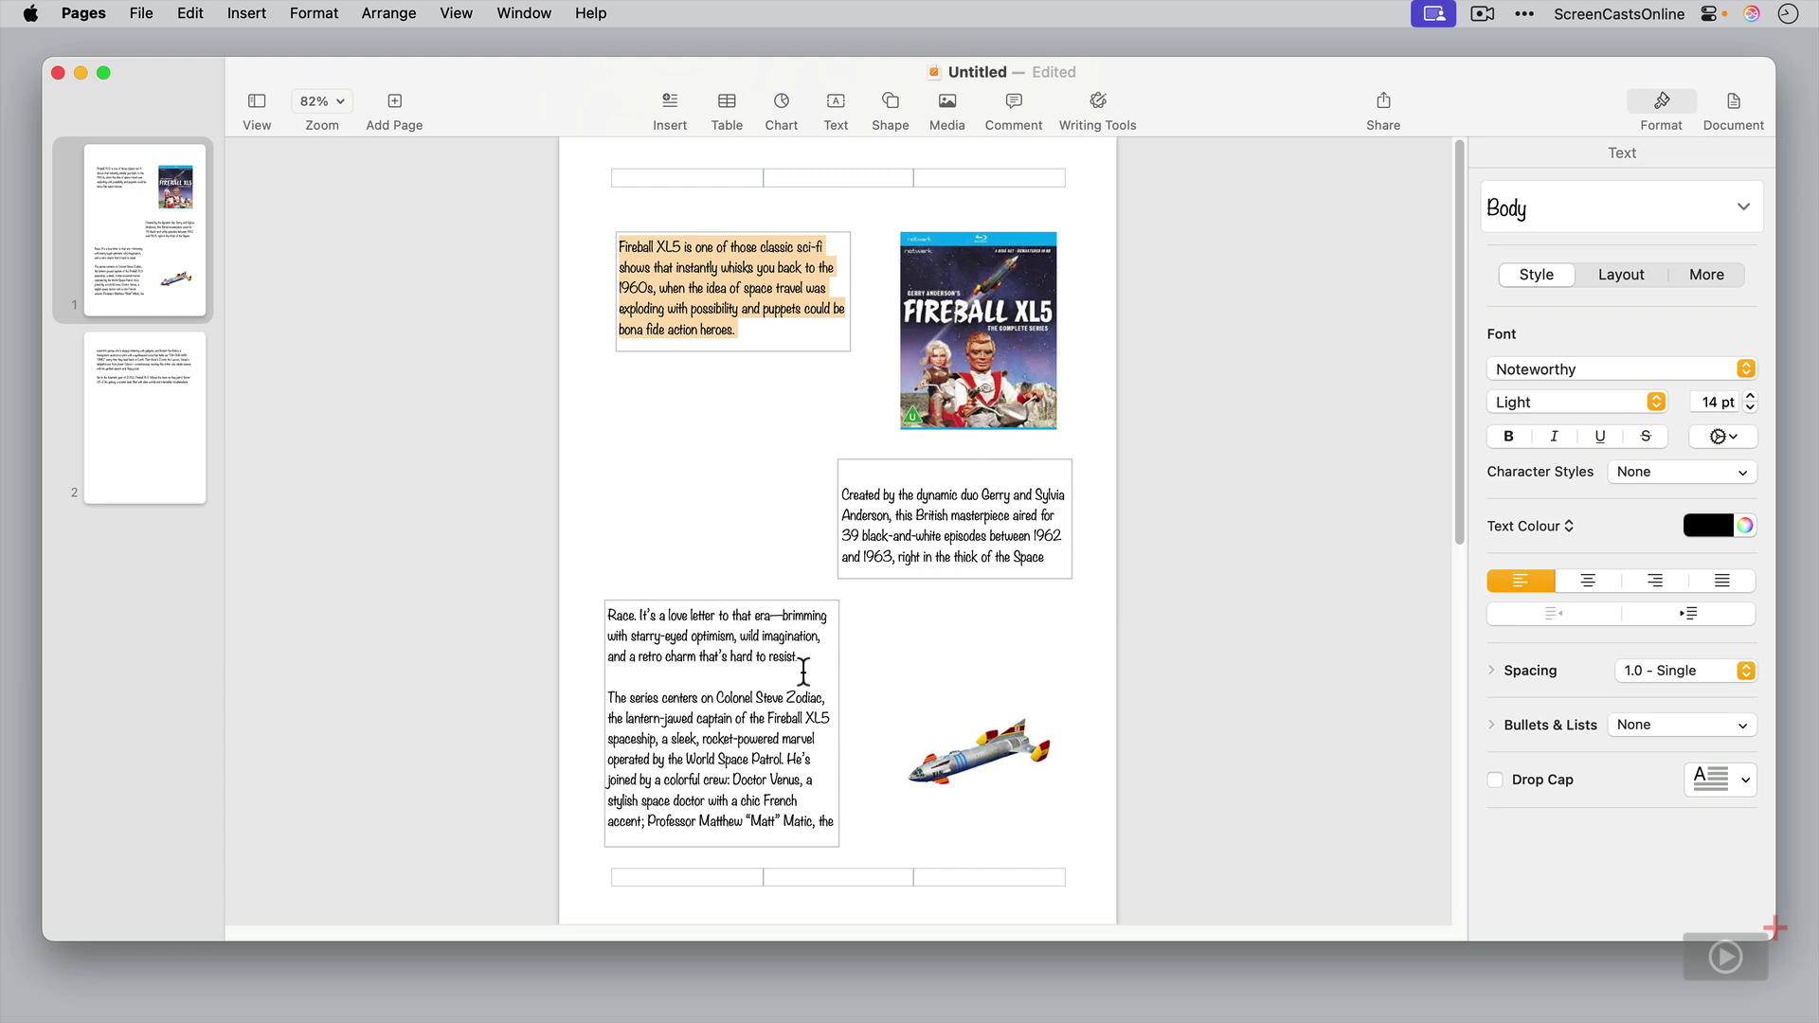
Reselect the first text box's paragraph and change its font to Baskerville
click(783, 334)
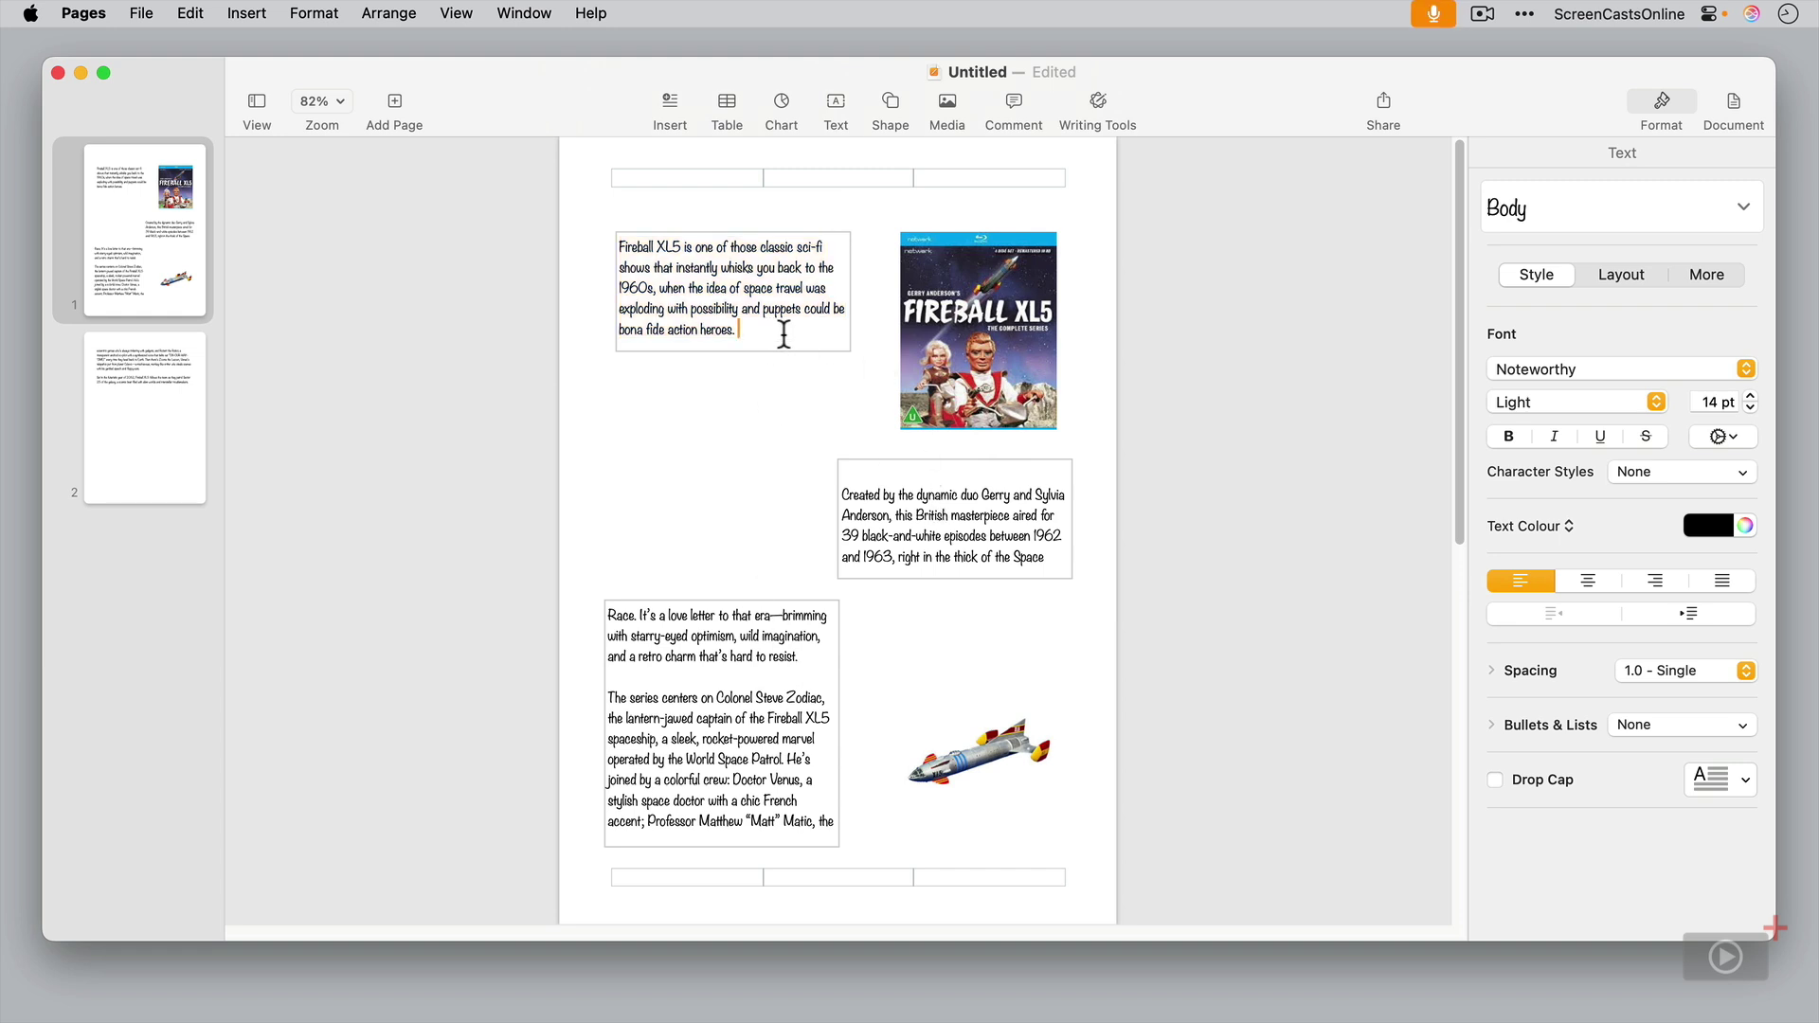
drag(784, 334, 614, 248)
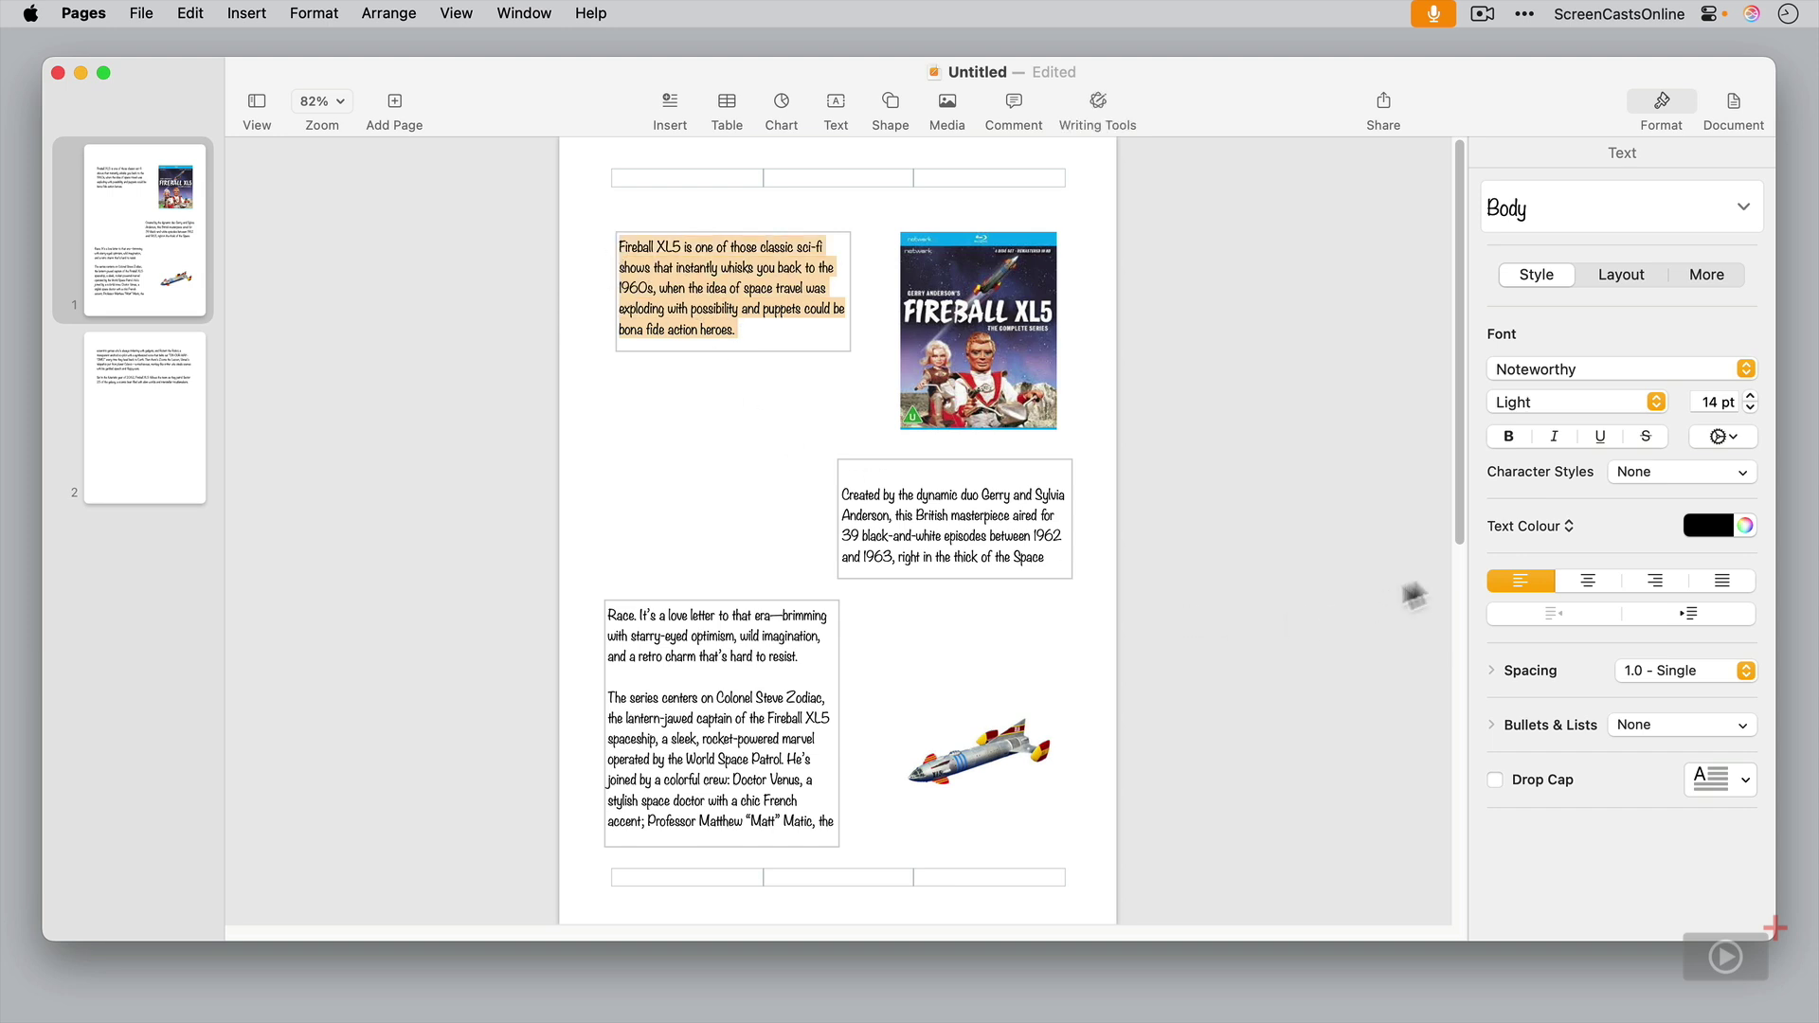
click(1560, 369)
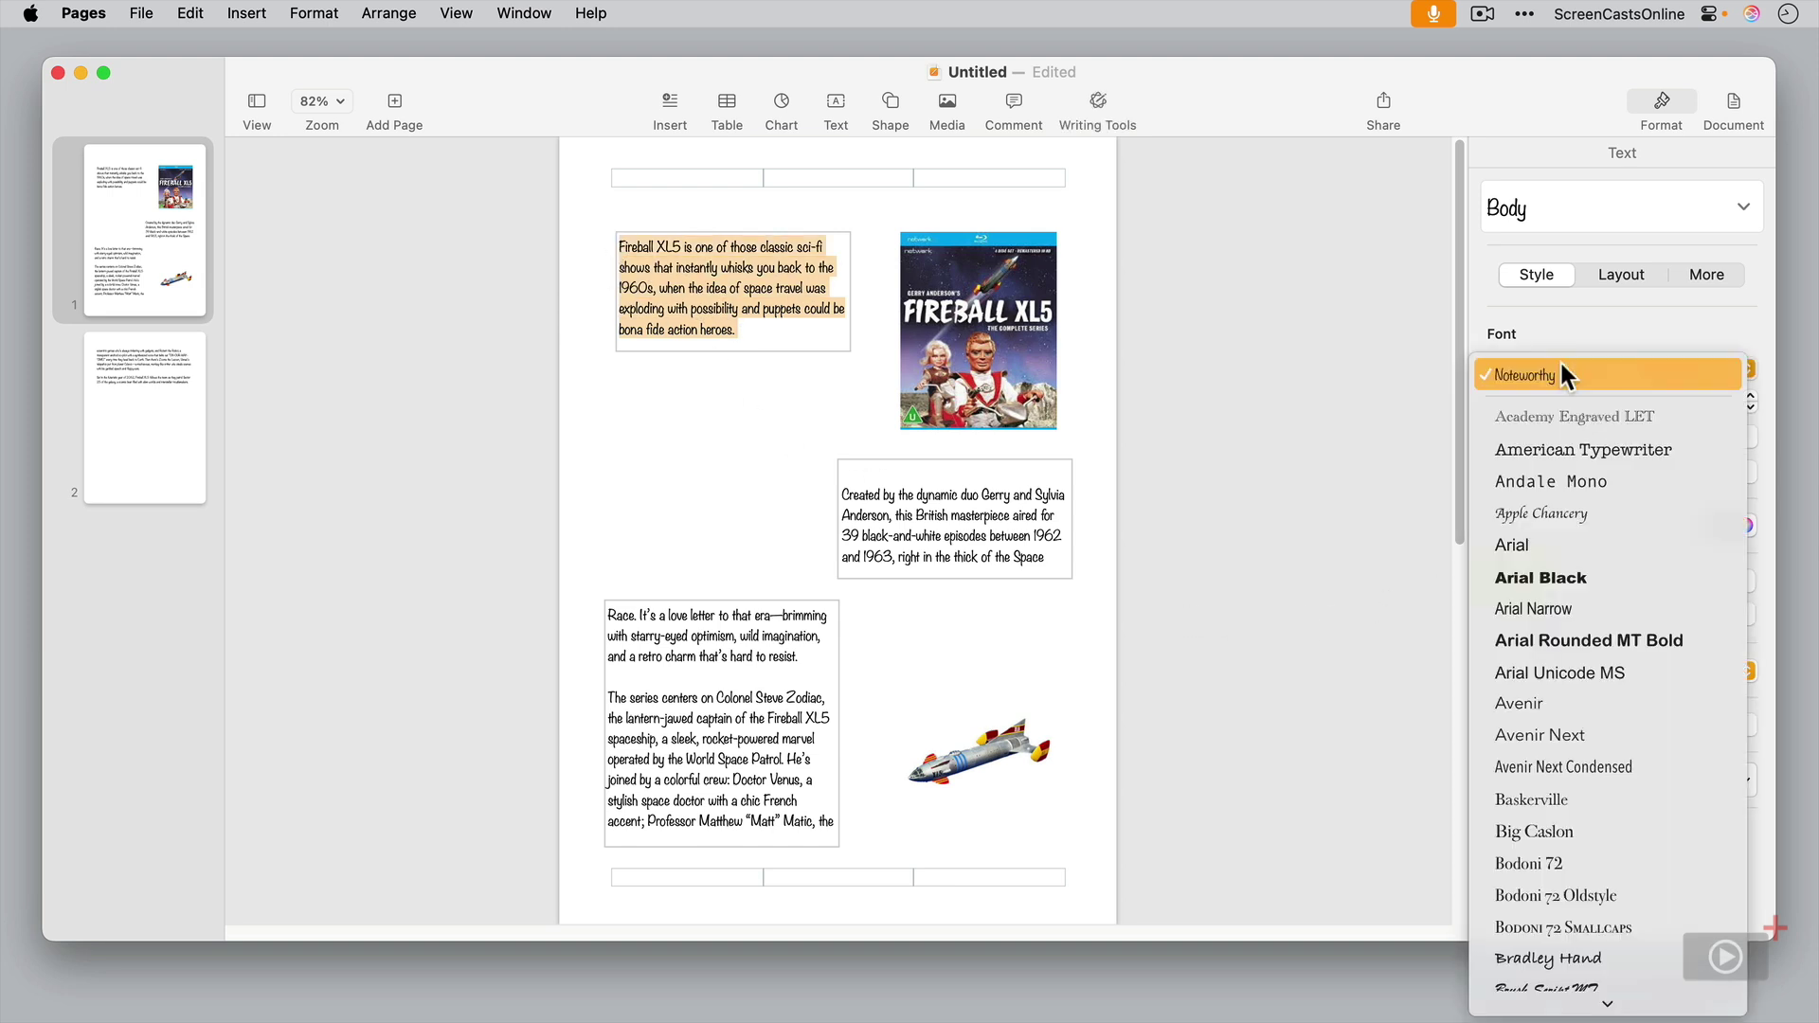
click(1581, 796)
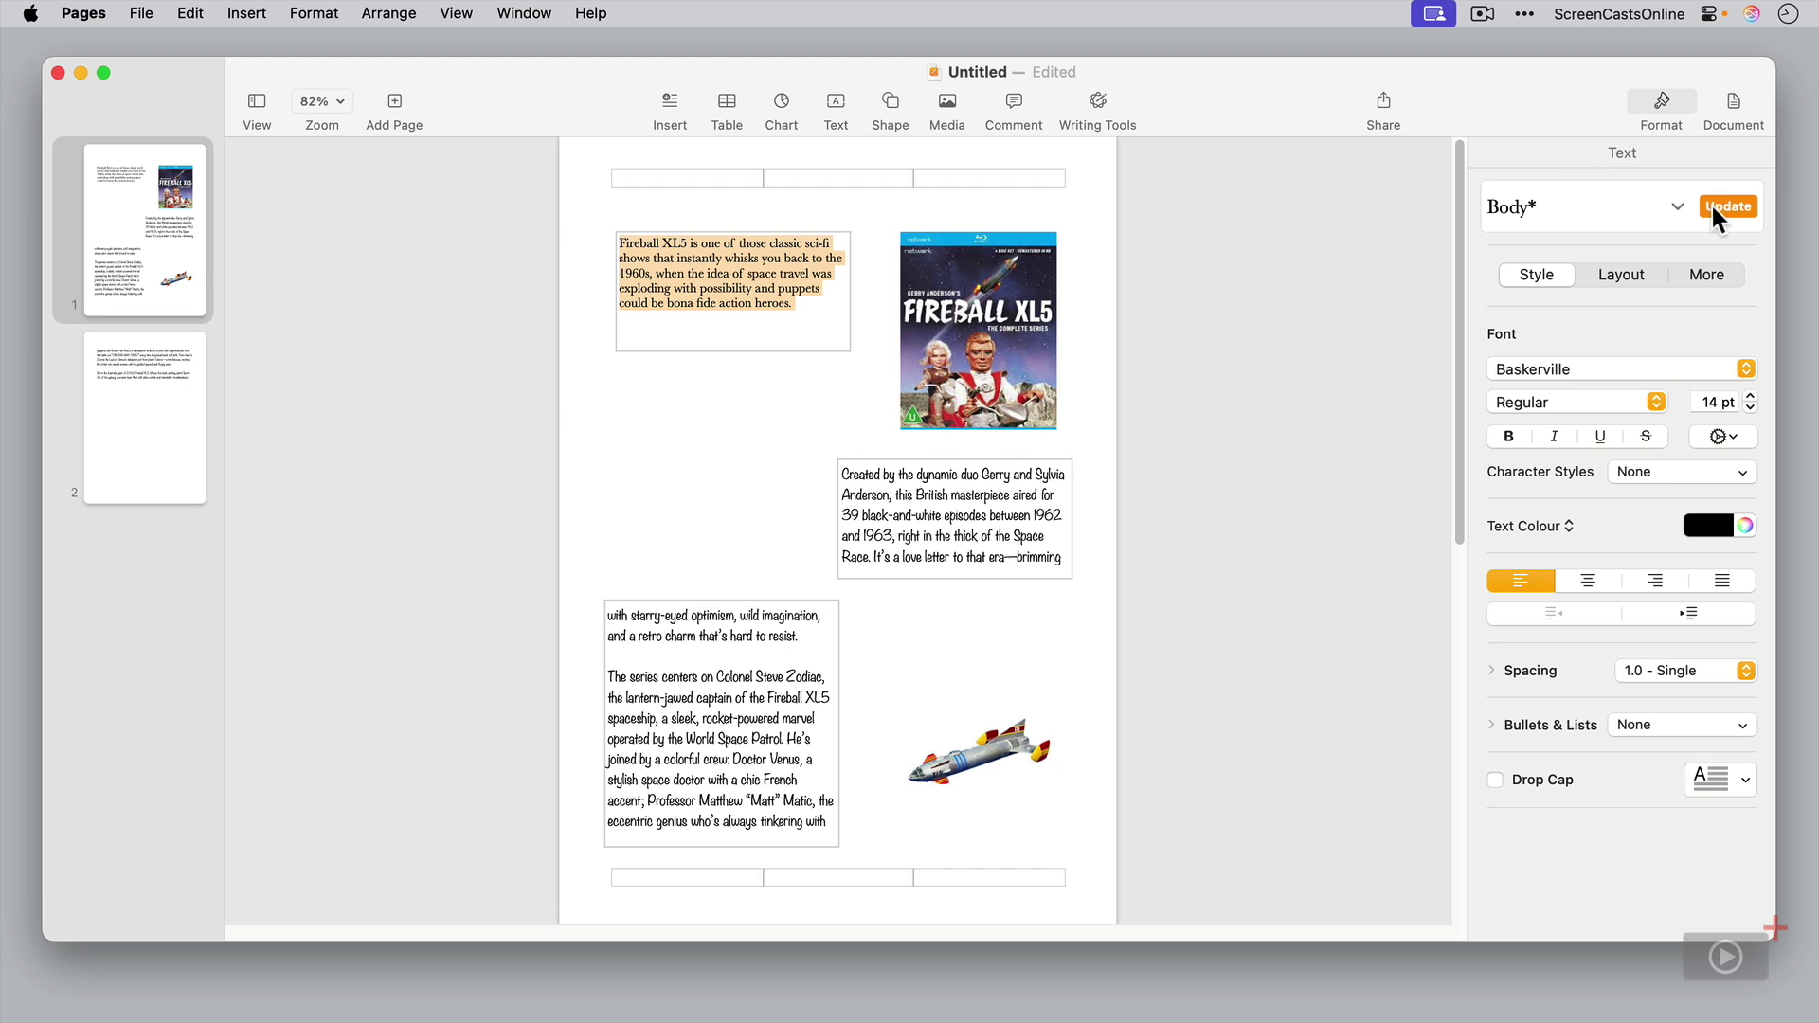
Save that formatting as a new paragraph style named 'New Body'
click(1677, 207)
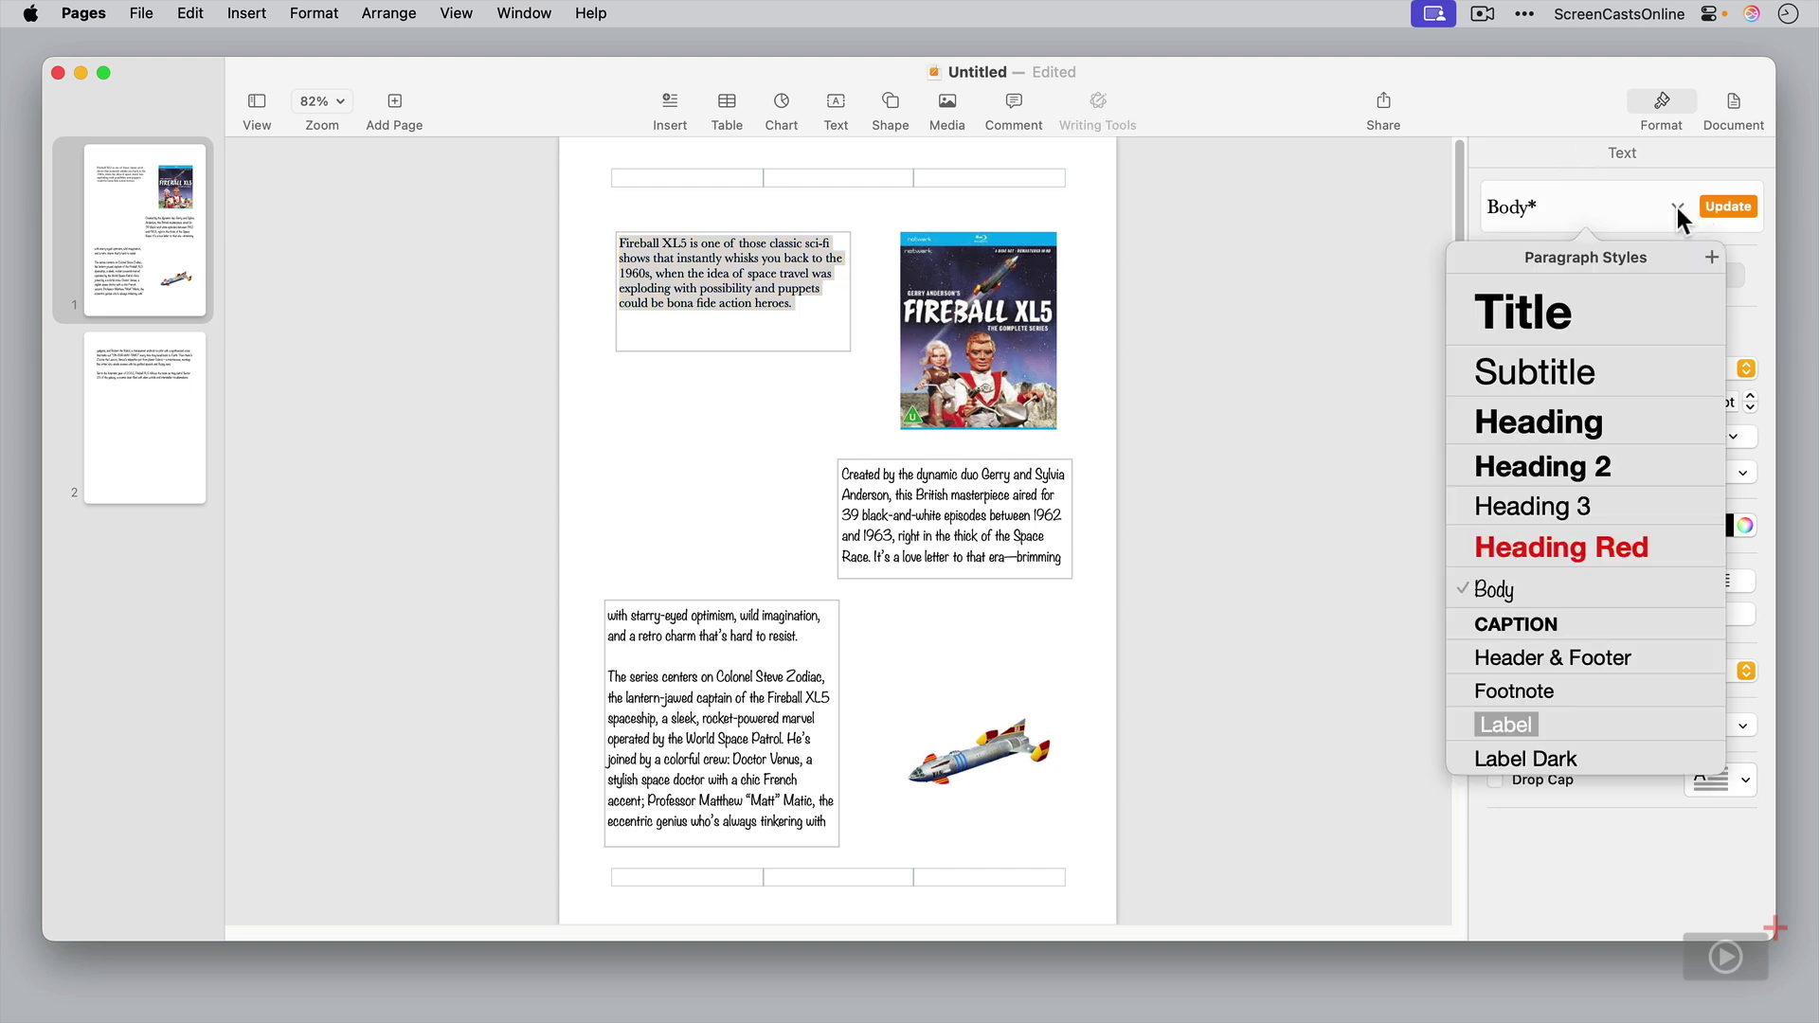
click(1711, 254)
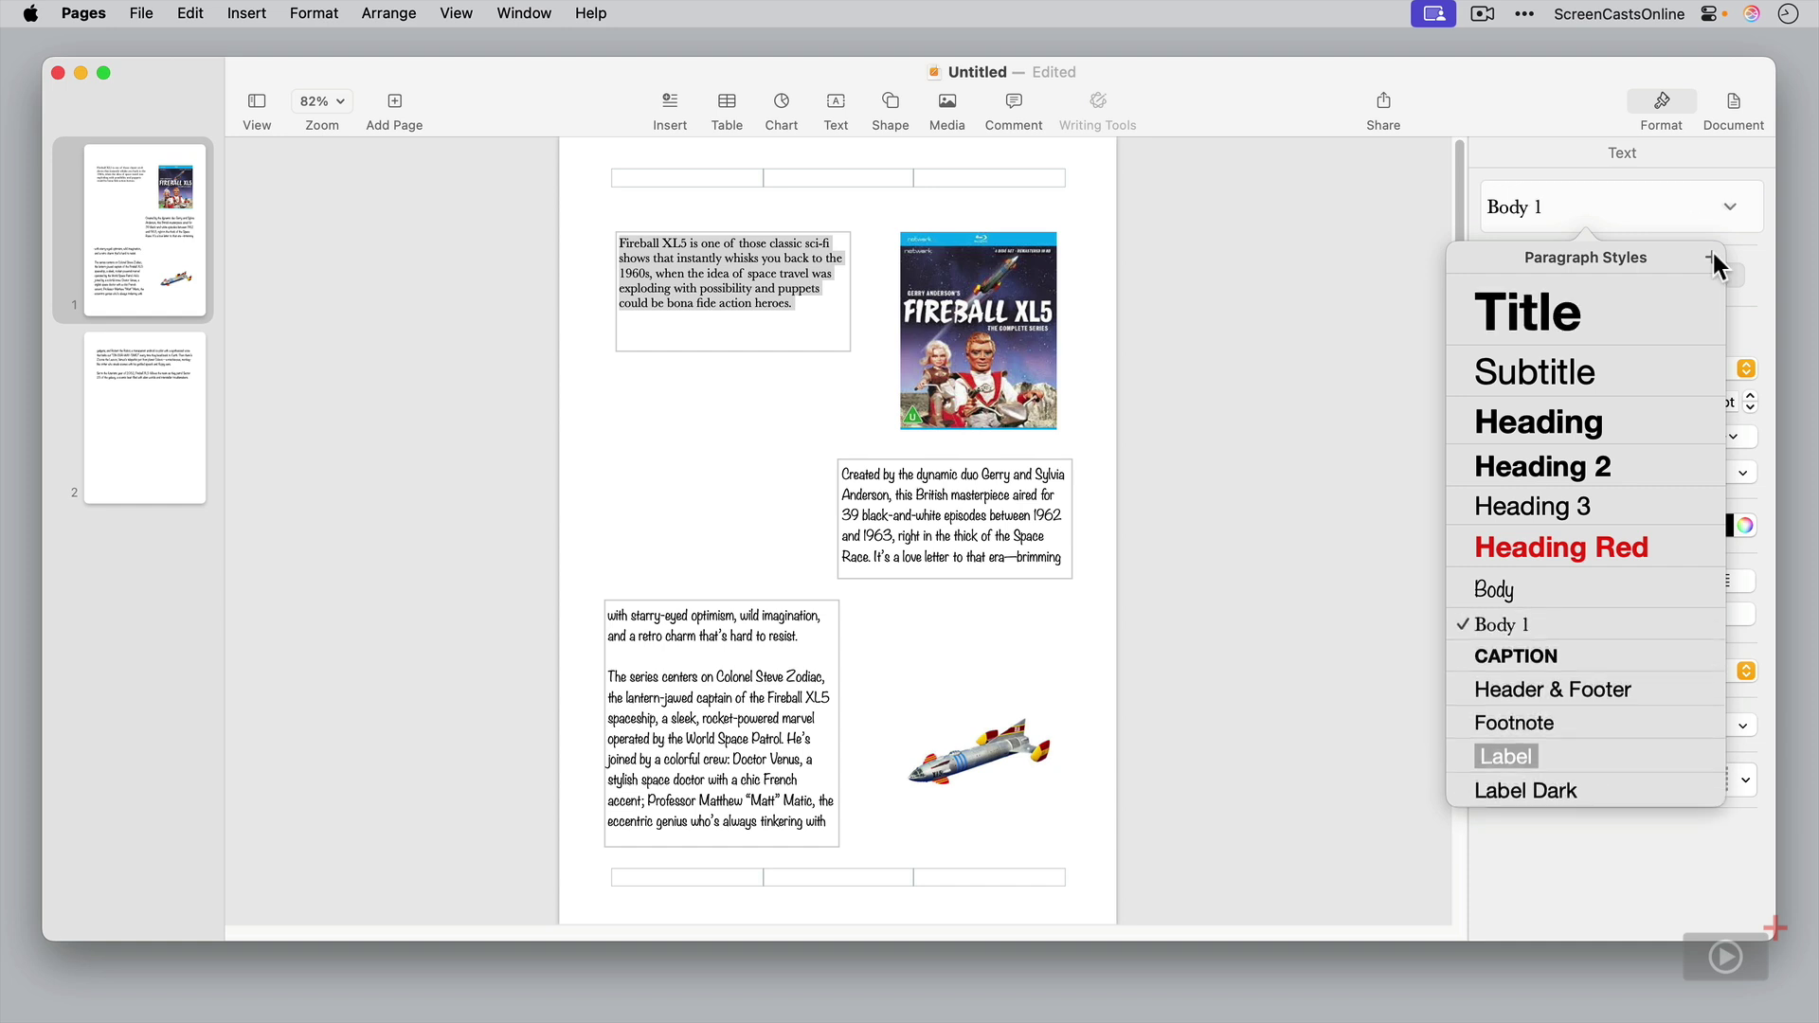
text(New Body)
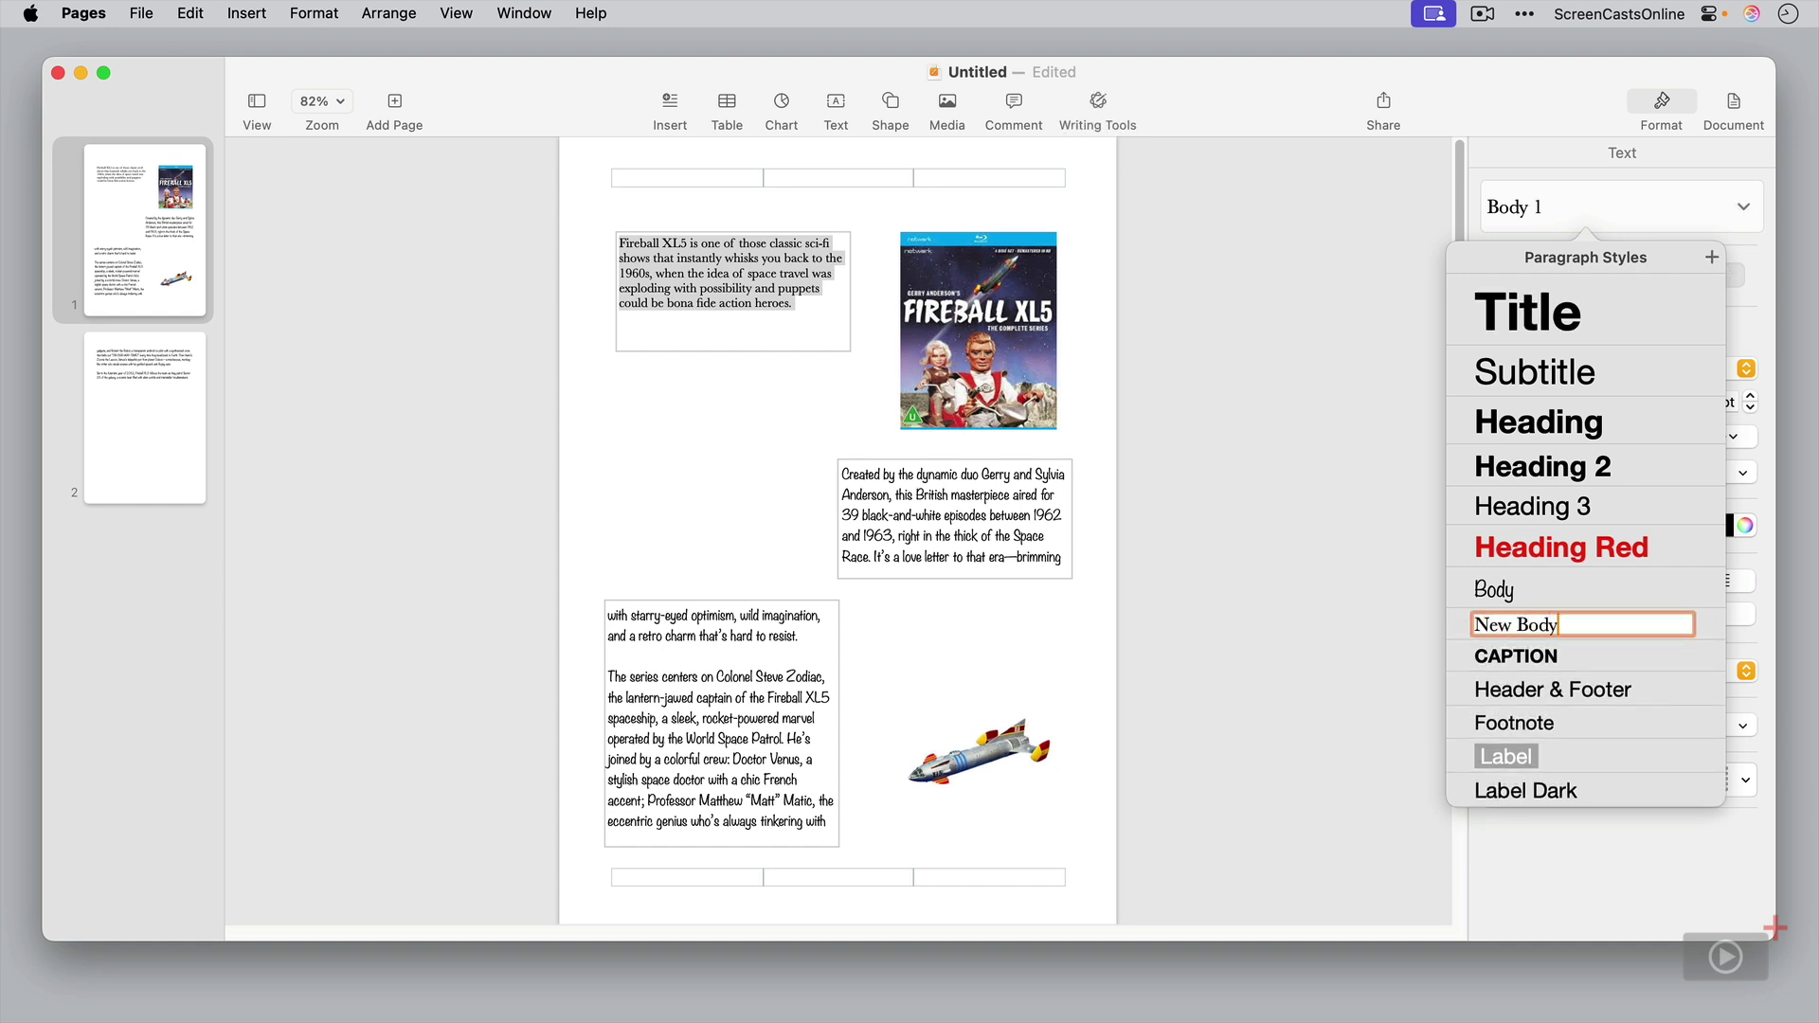
key(Return)
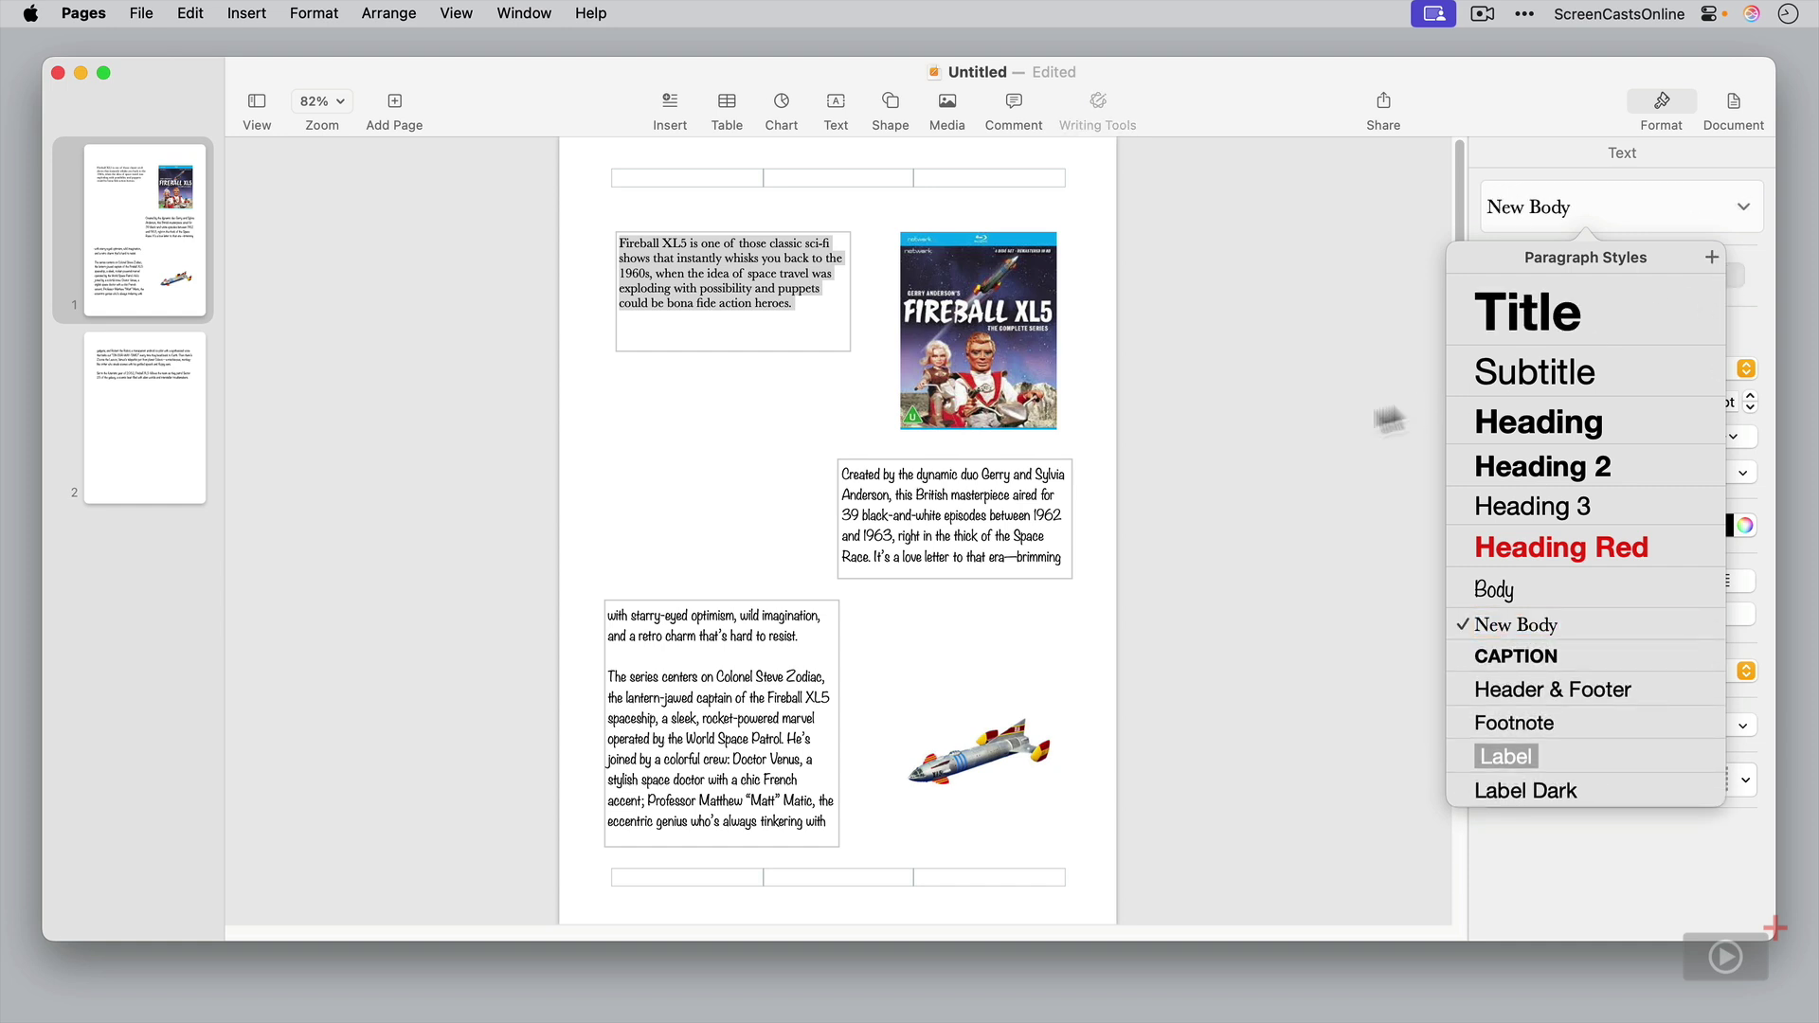
click(1362, 404)
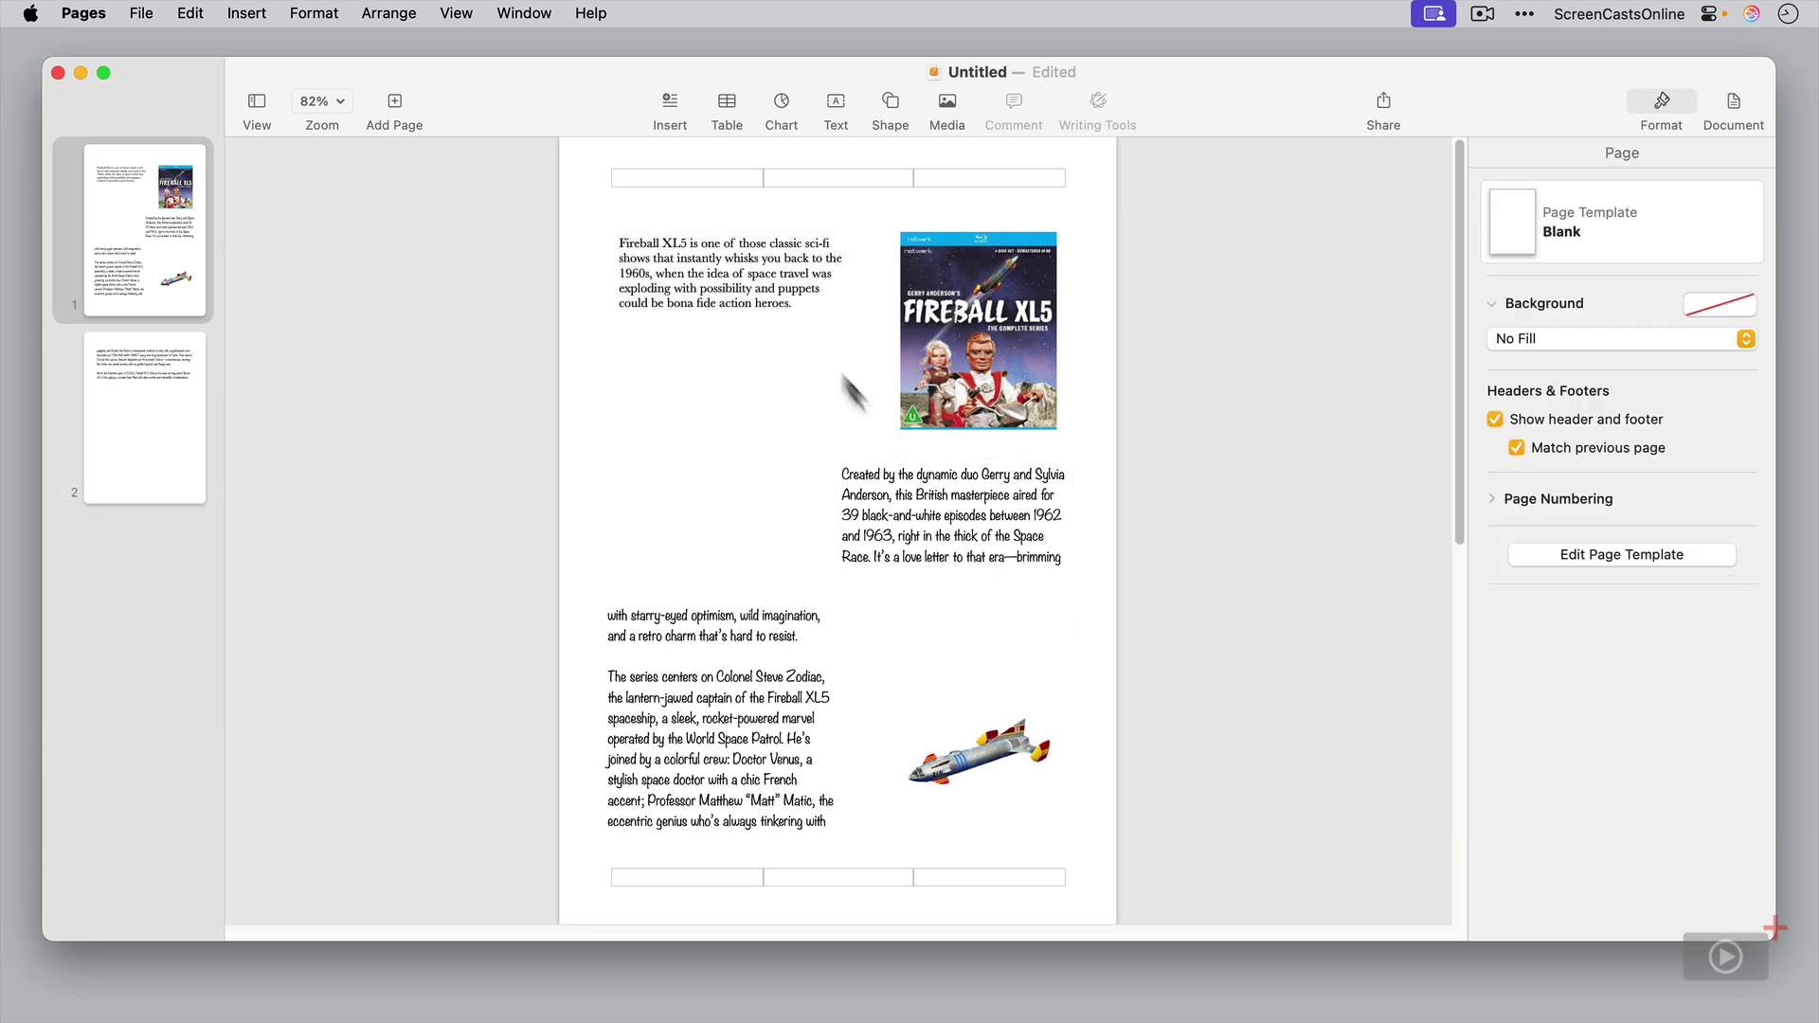
Select the 'Created by the dynamic duo' paragraph in the second box and apply New Body
click(691, 275)
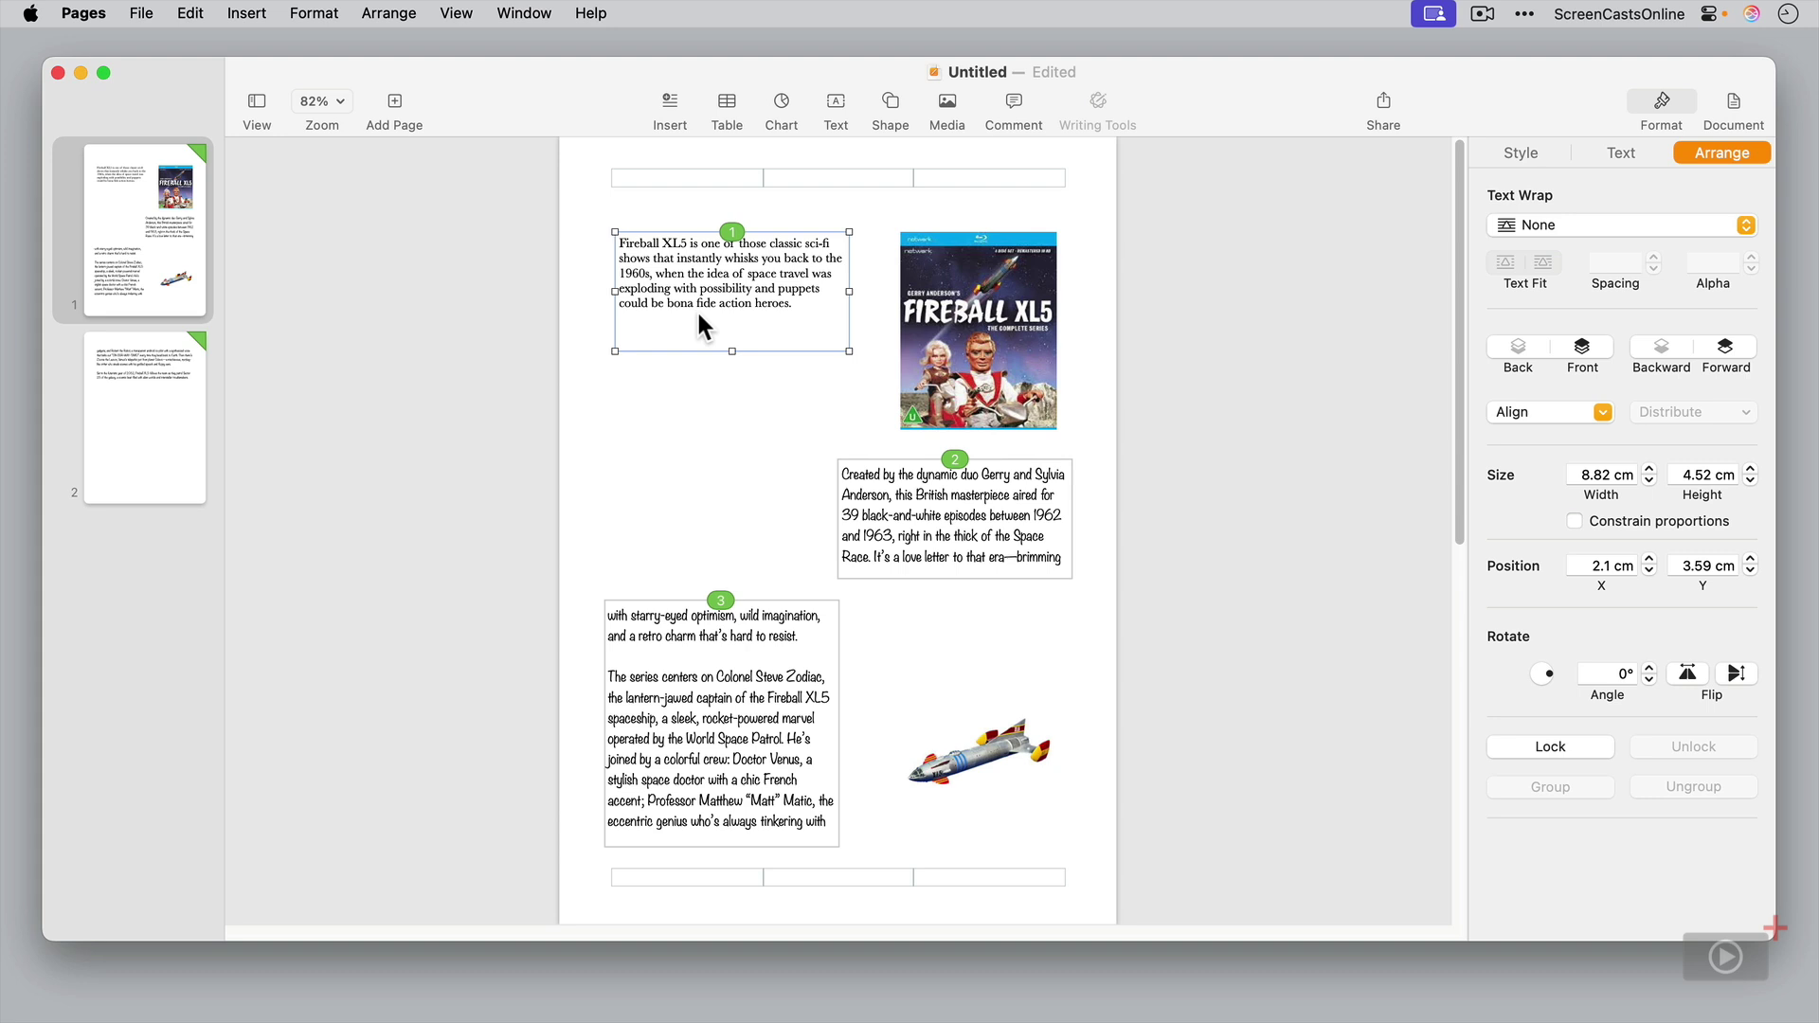
click(924, 527)
click(926, 537)
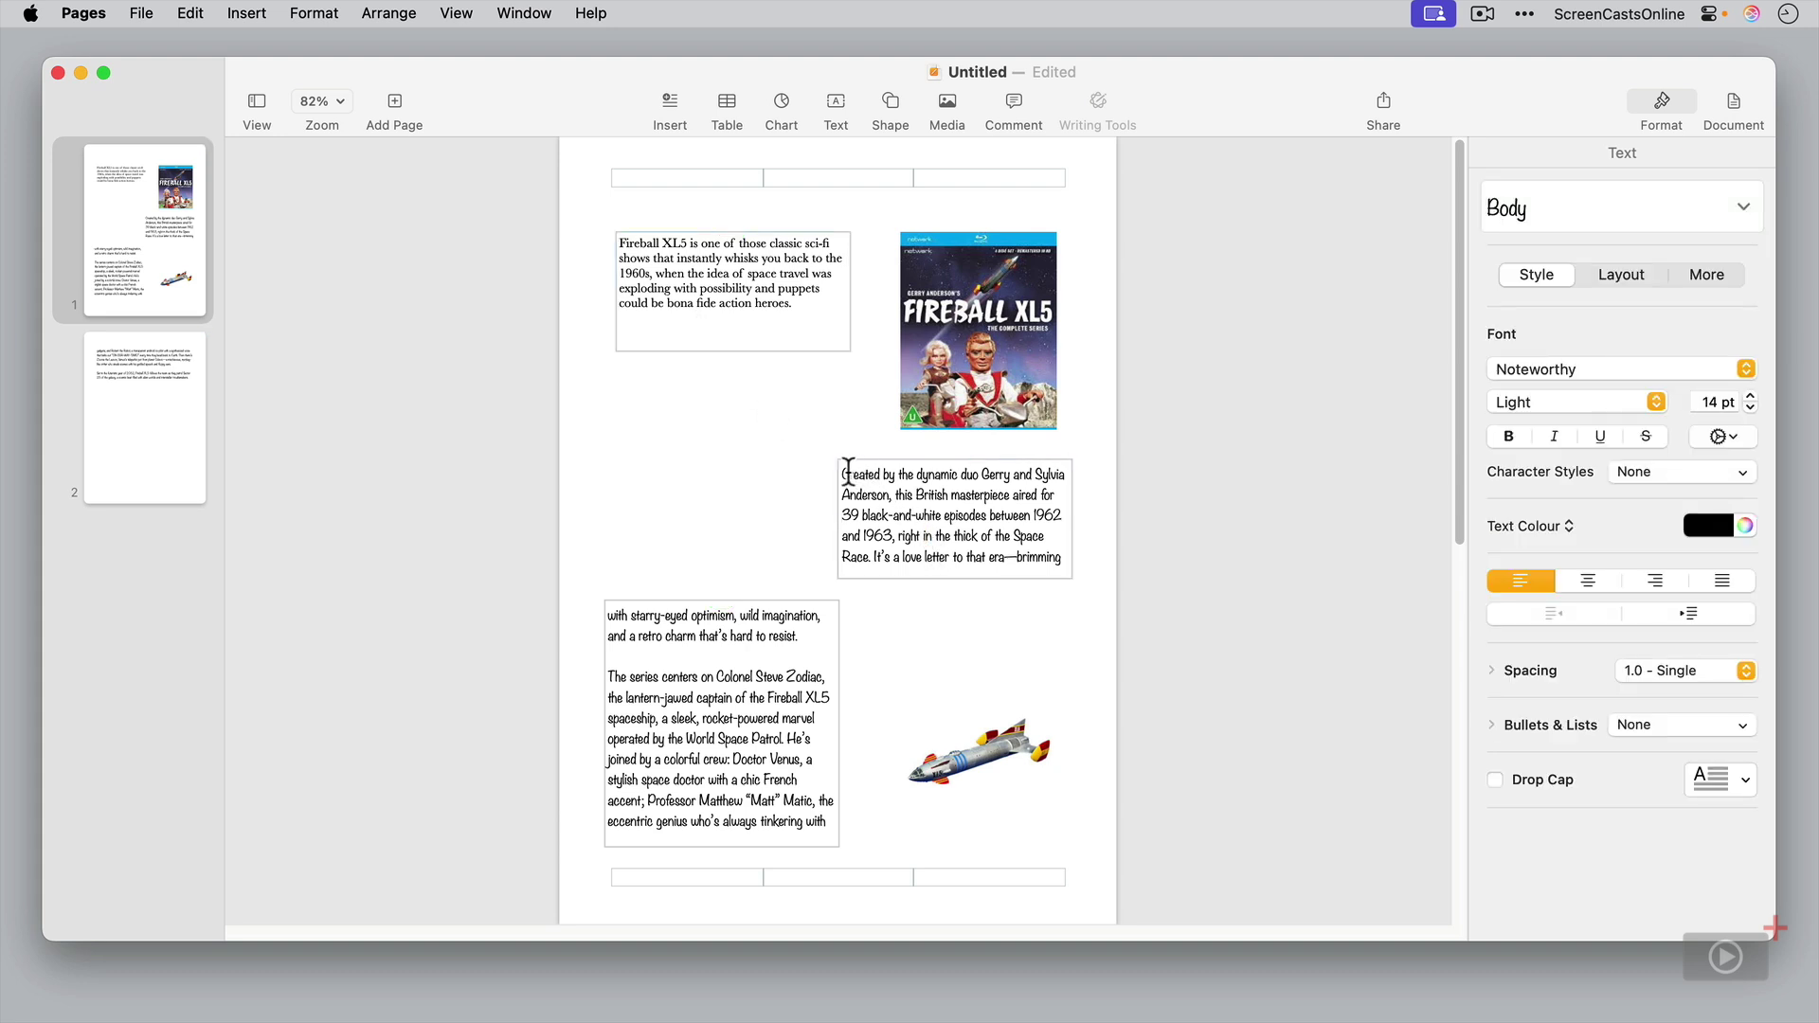
drag(841, 471, 1067, 559)
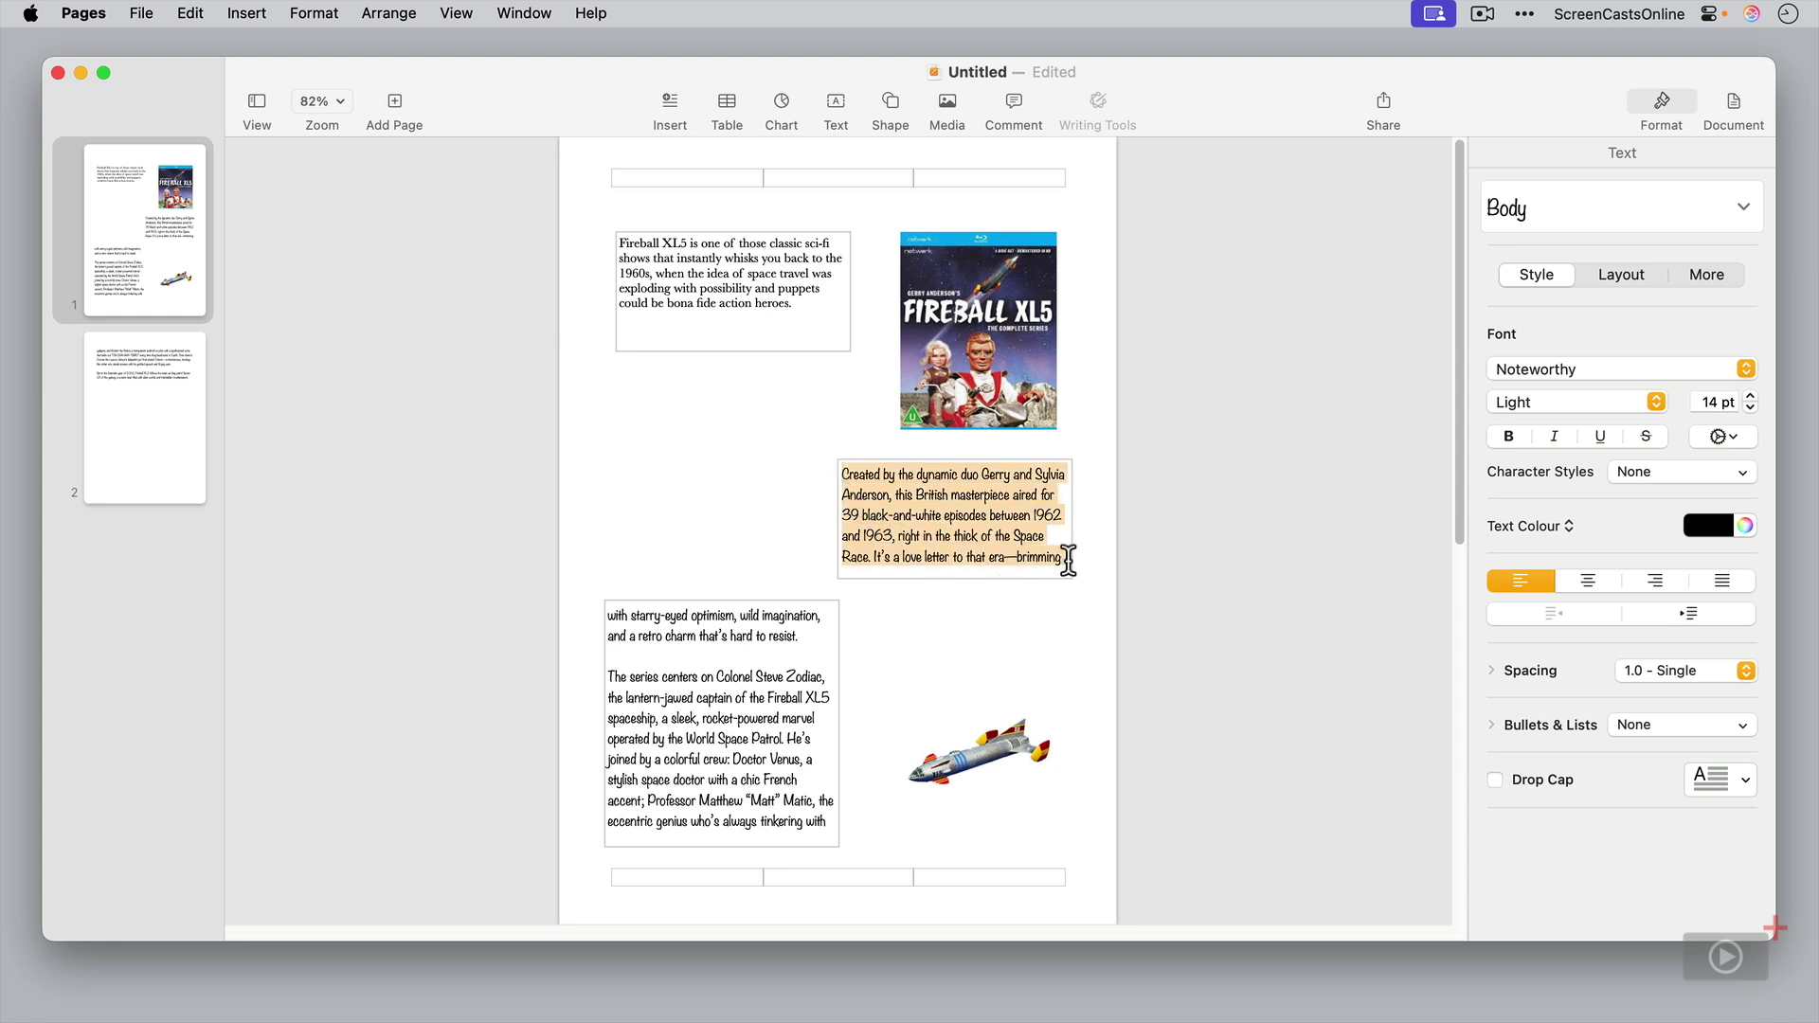
click(1630, 207)
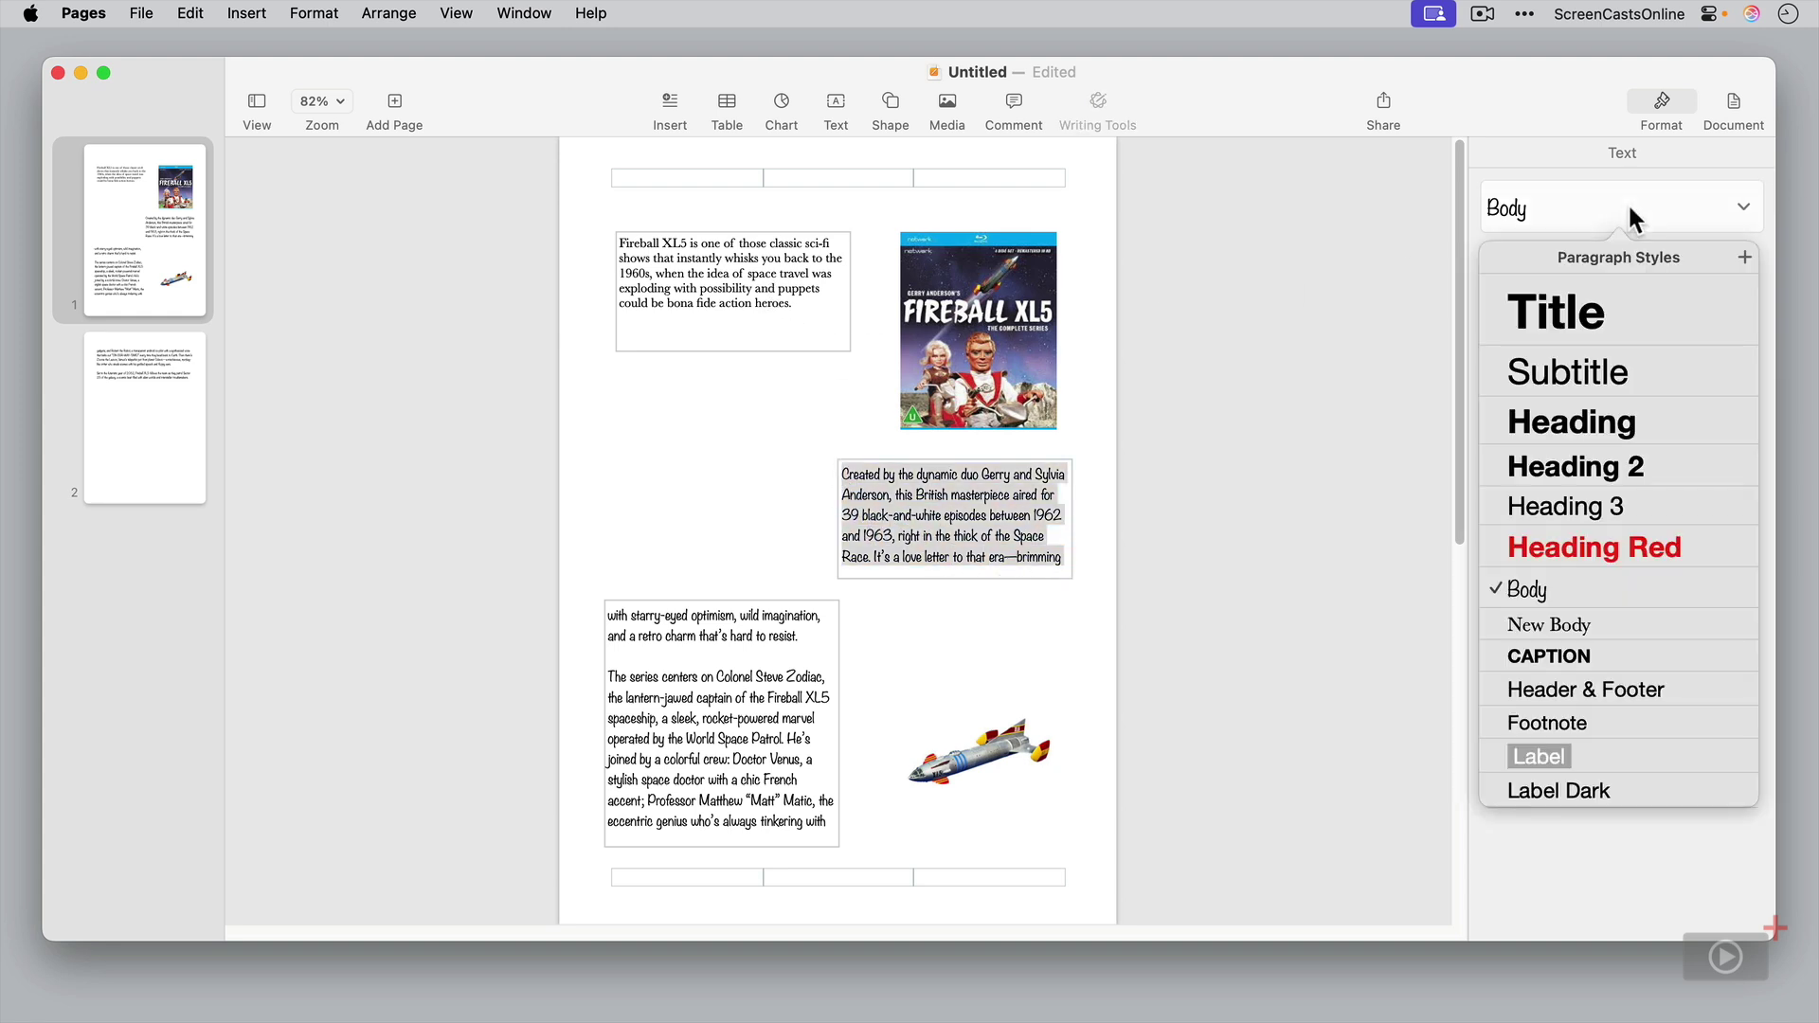
click(1589, 623)
click(918, 530)
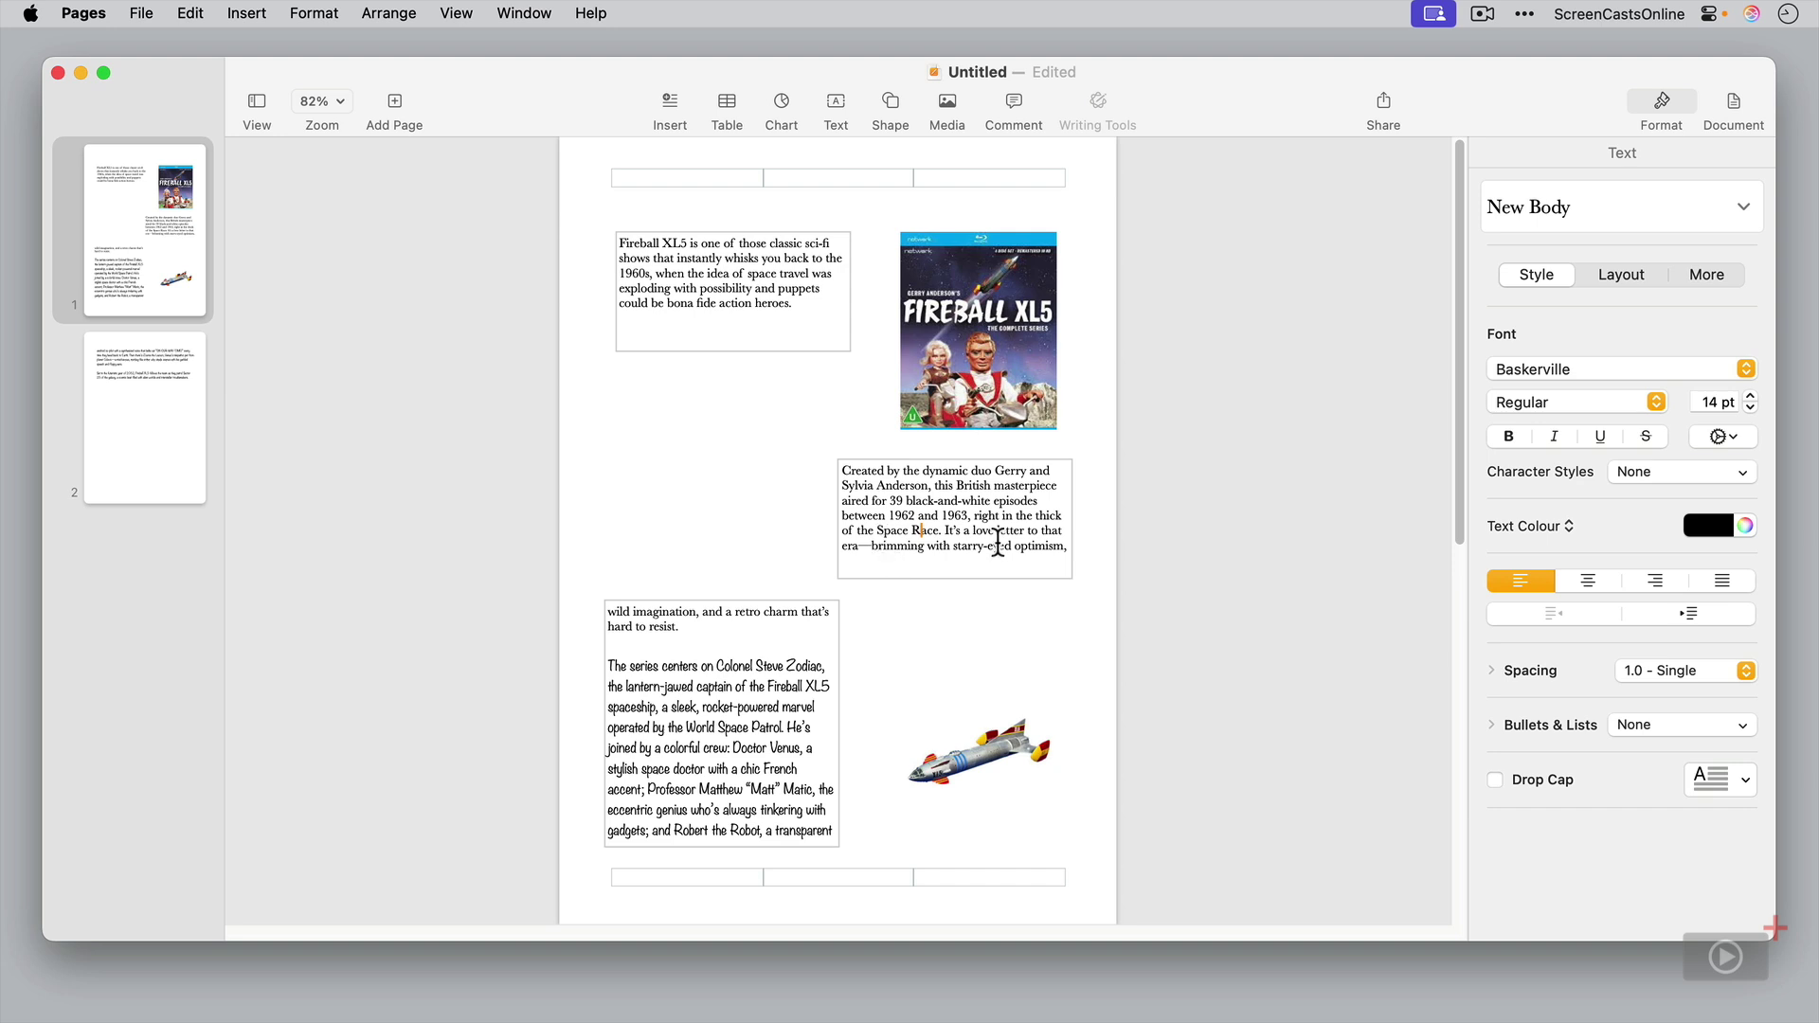
click(1748, 209)
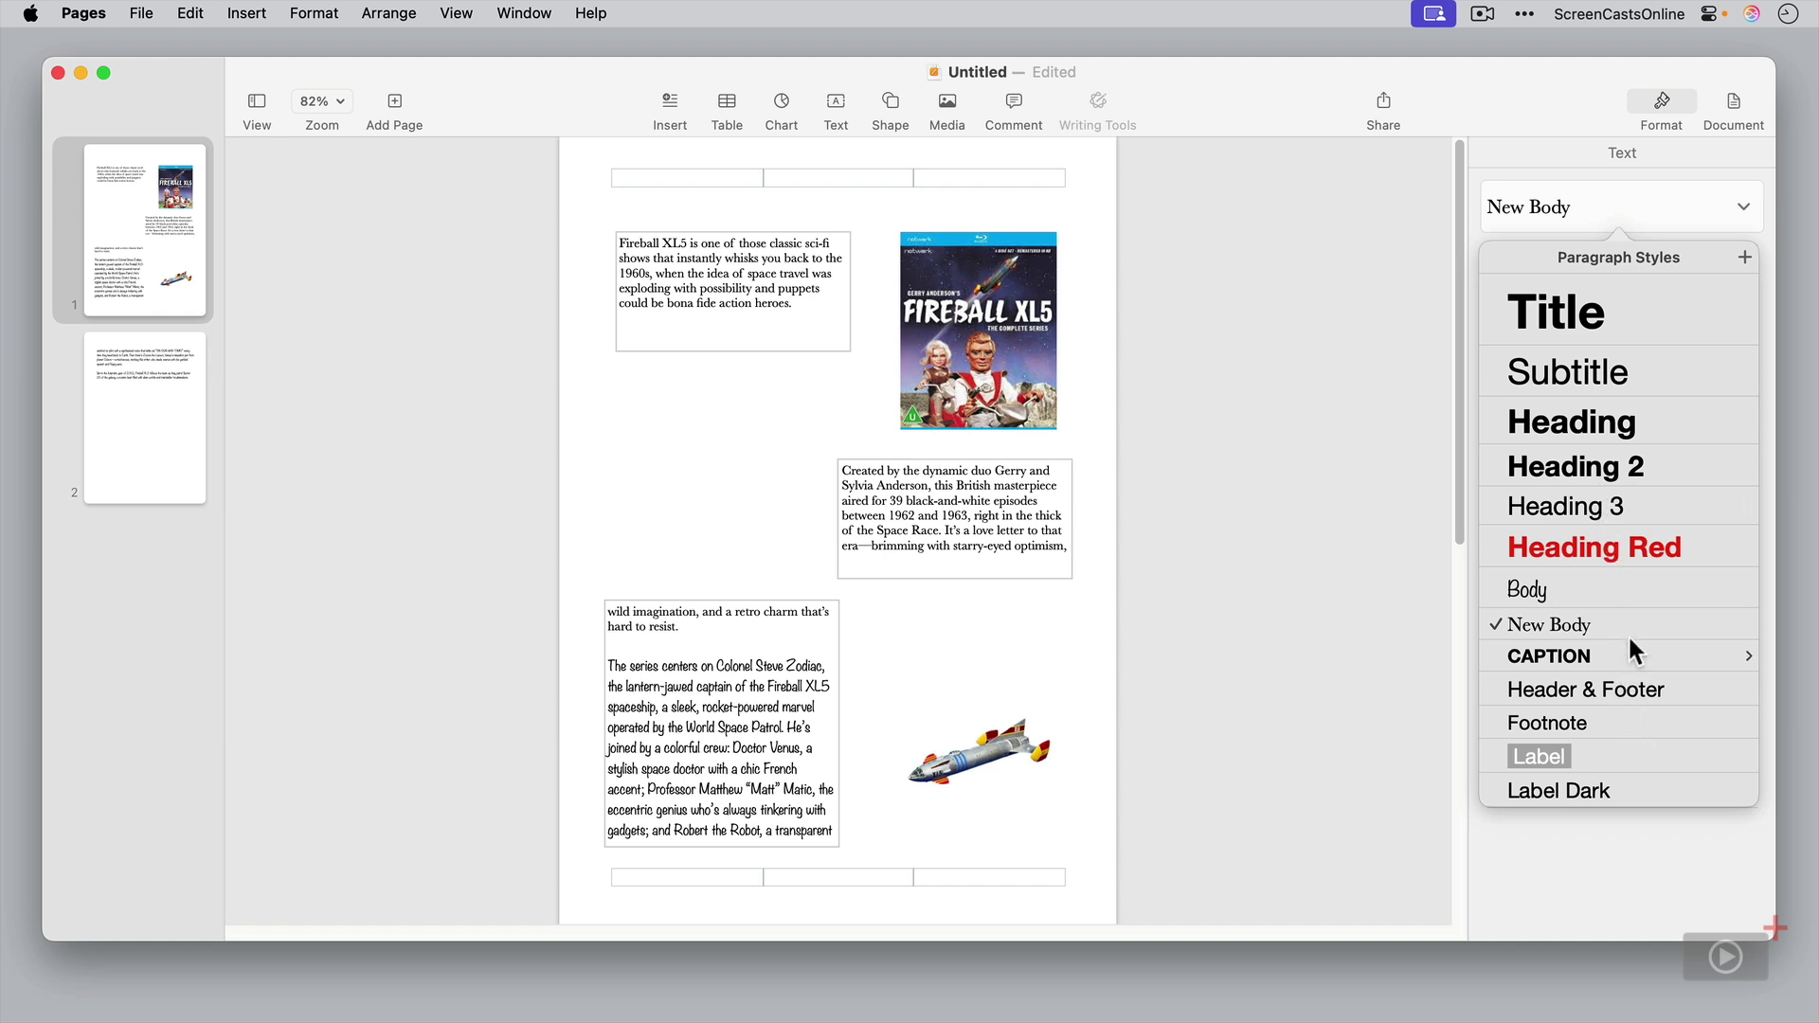
Assign the F8 keyboard shortcut to the New Body paragraph style
click(1748, 622)
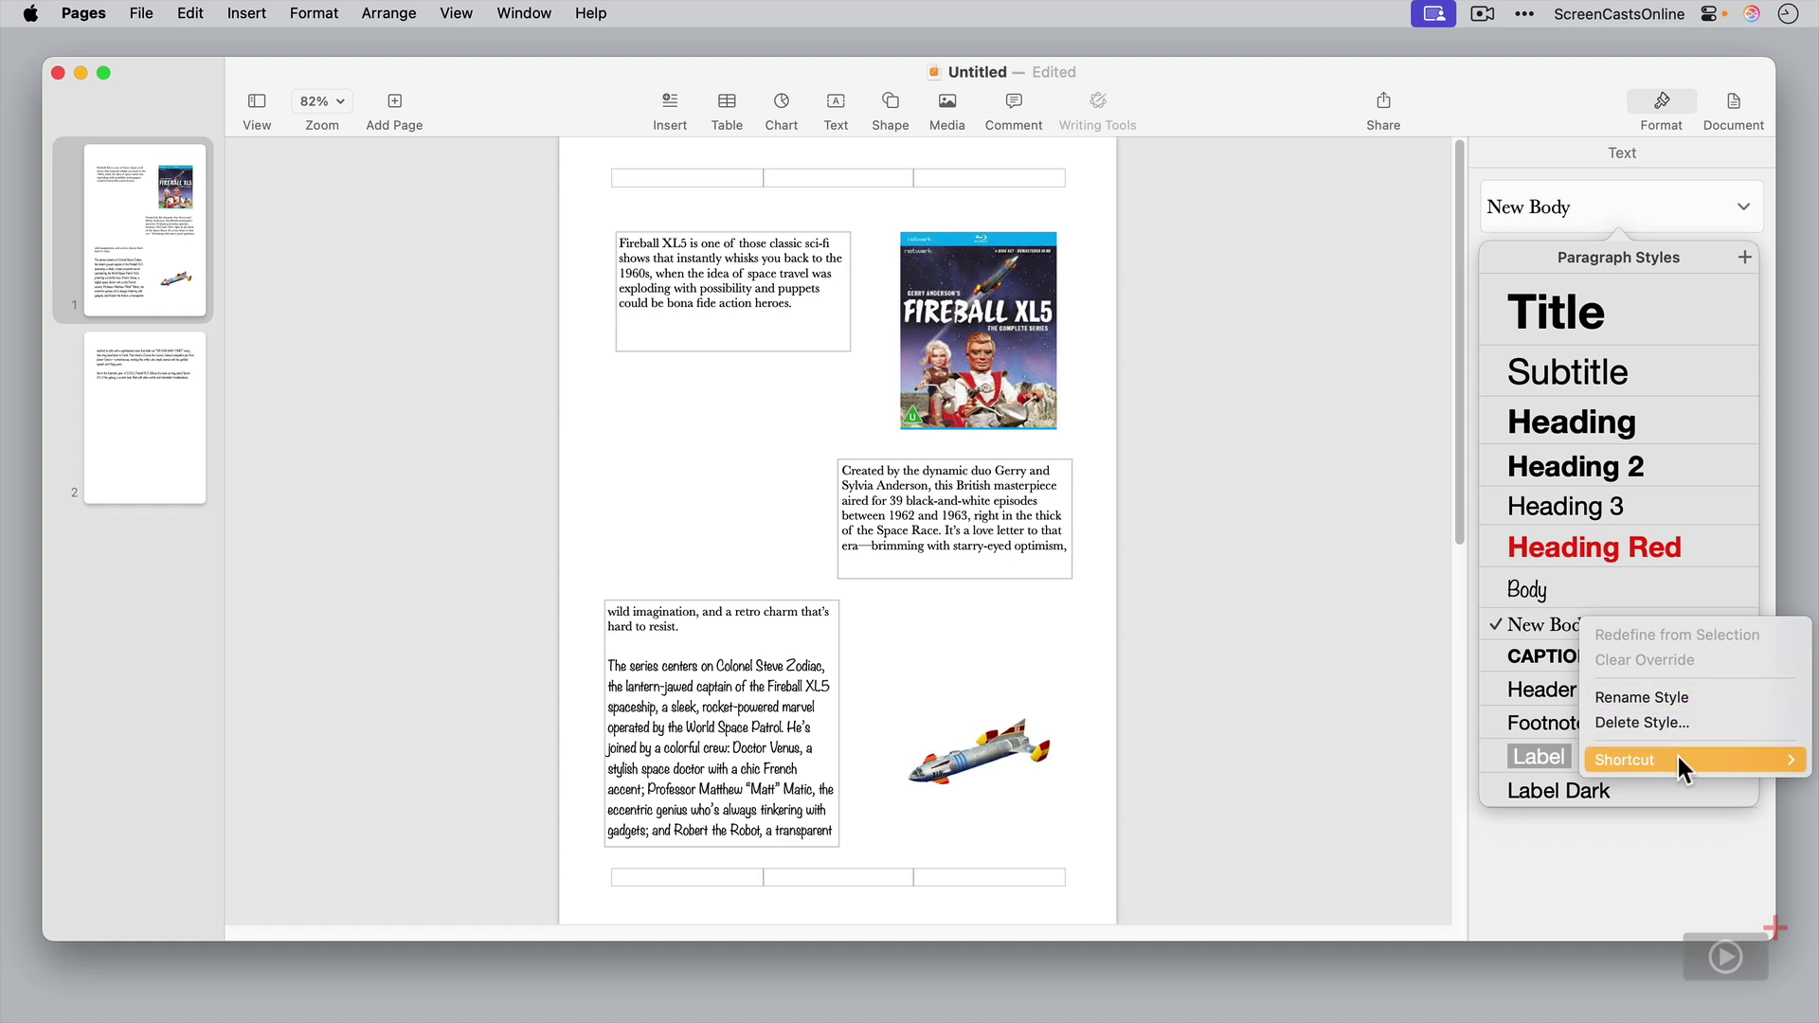
mouse_move(1676, 753)
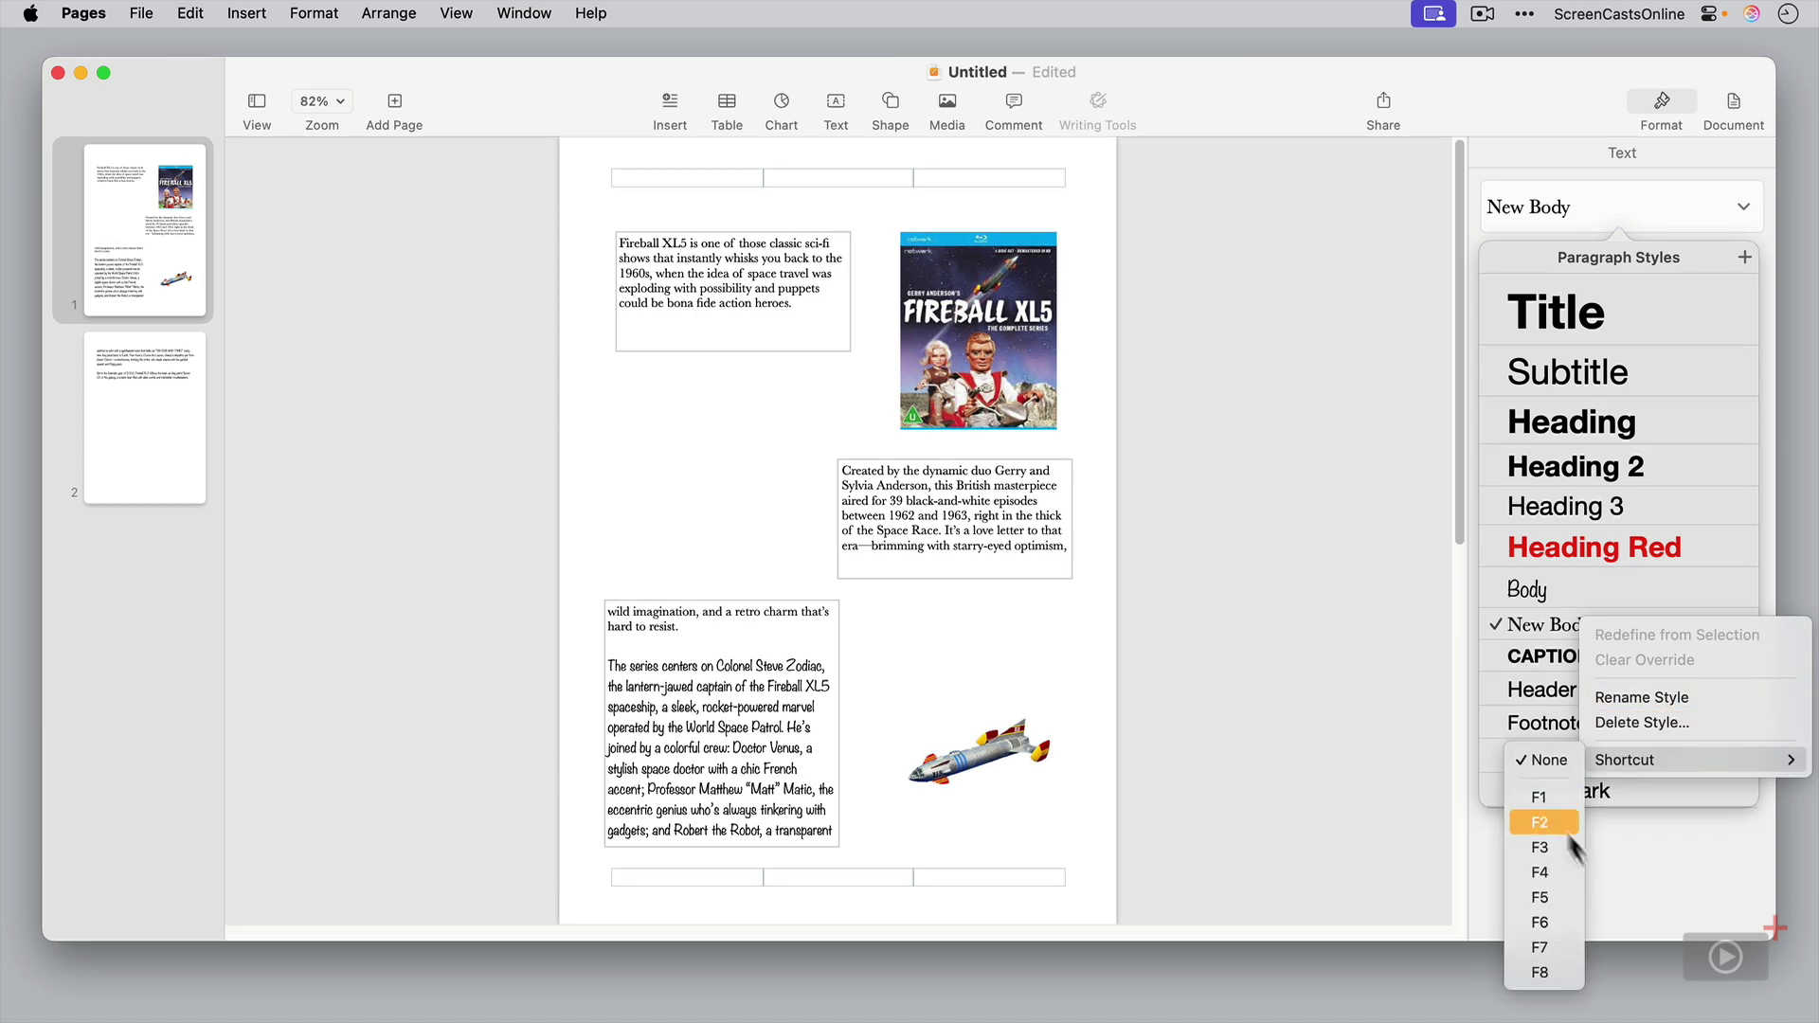
click(1540, 973)
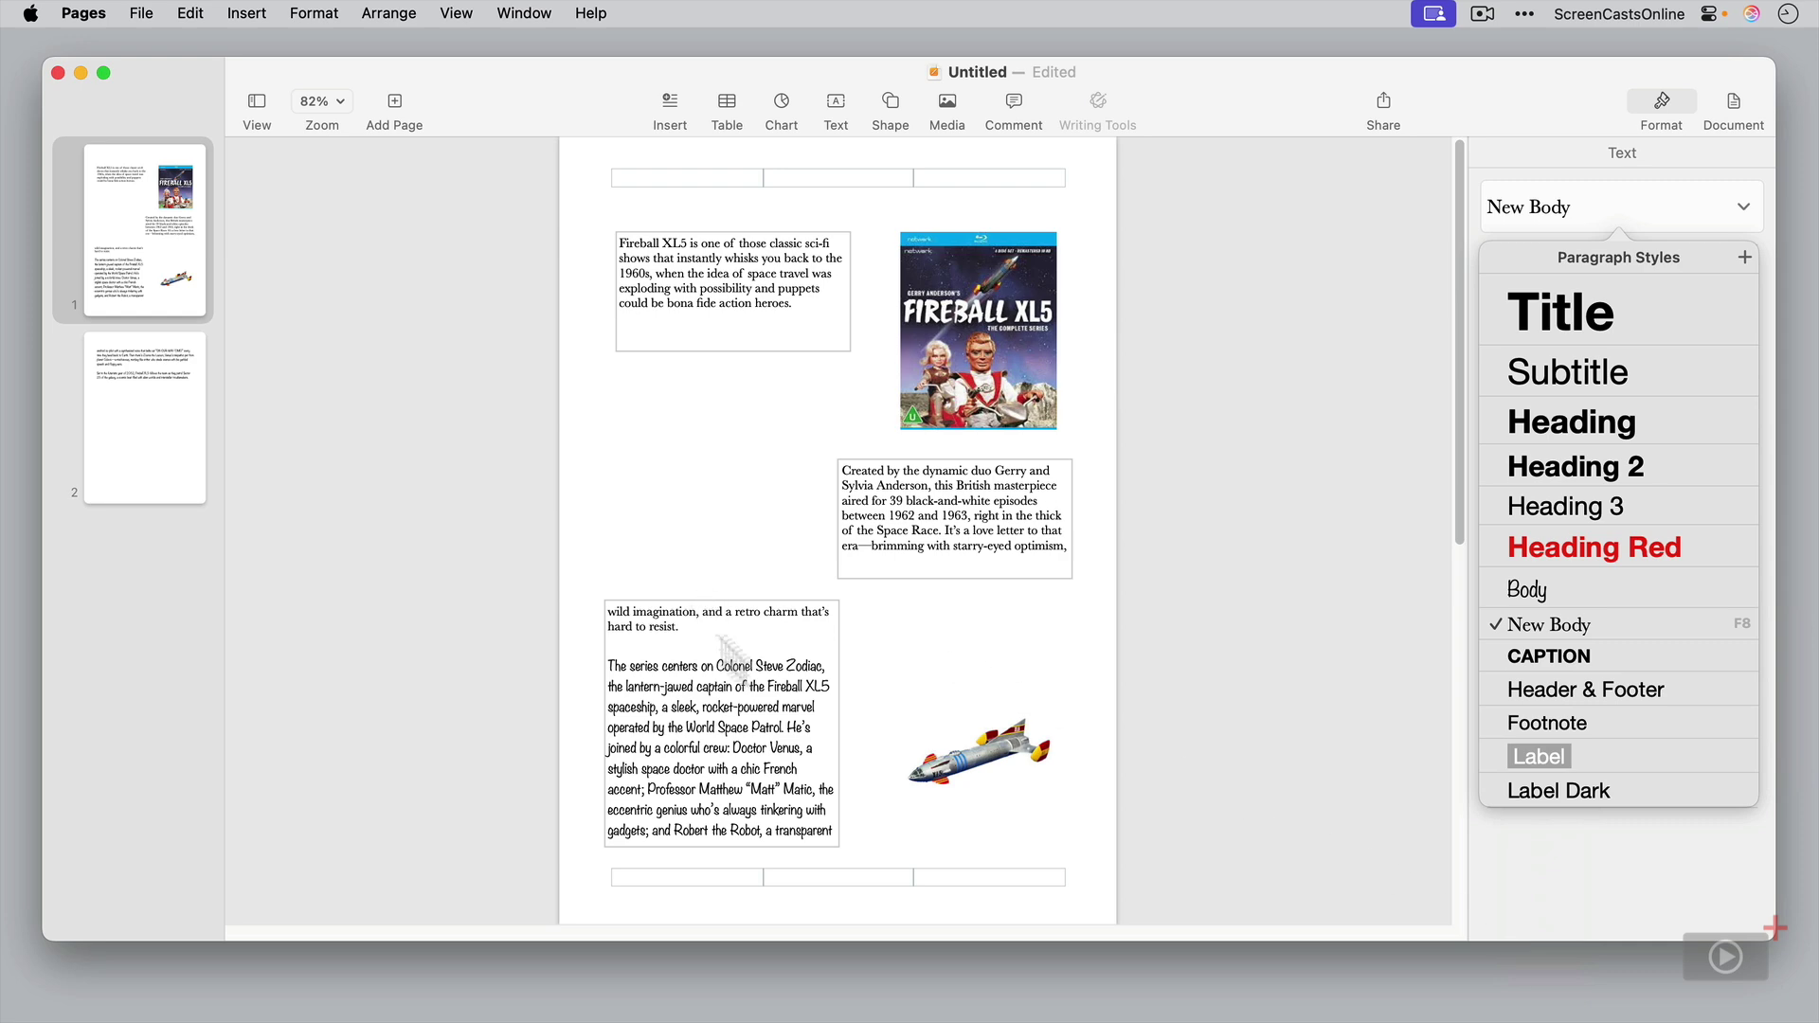
scroll(751, 696, down, 5)
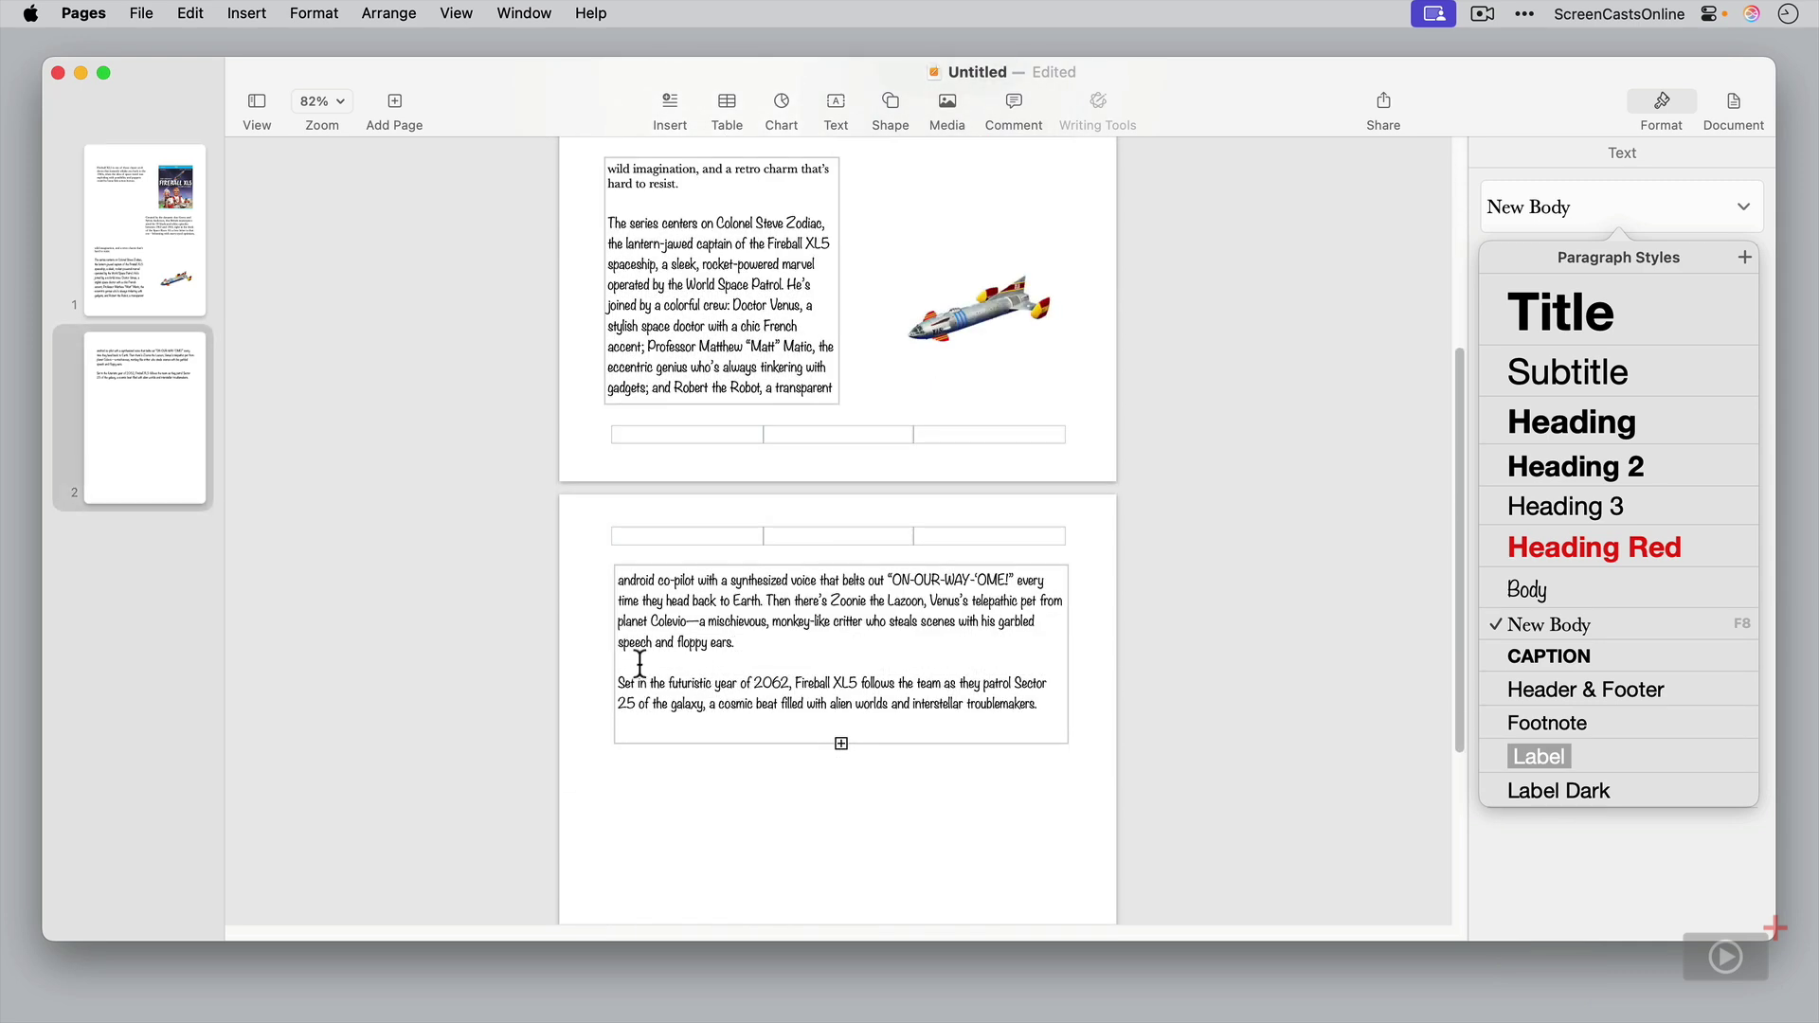
click(739, 647)
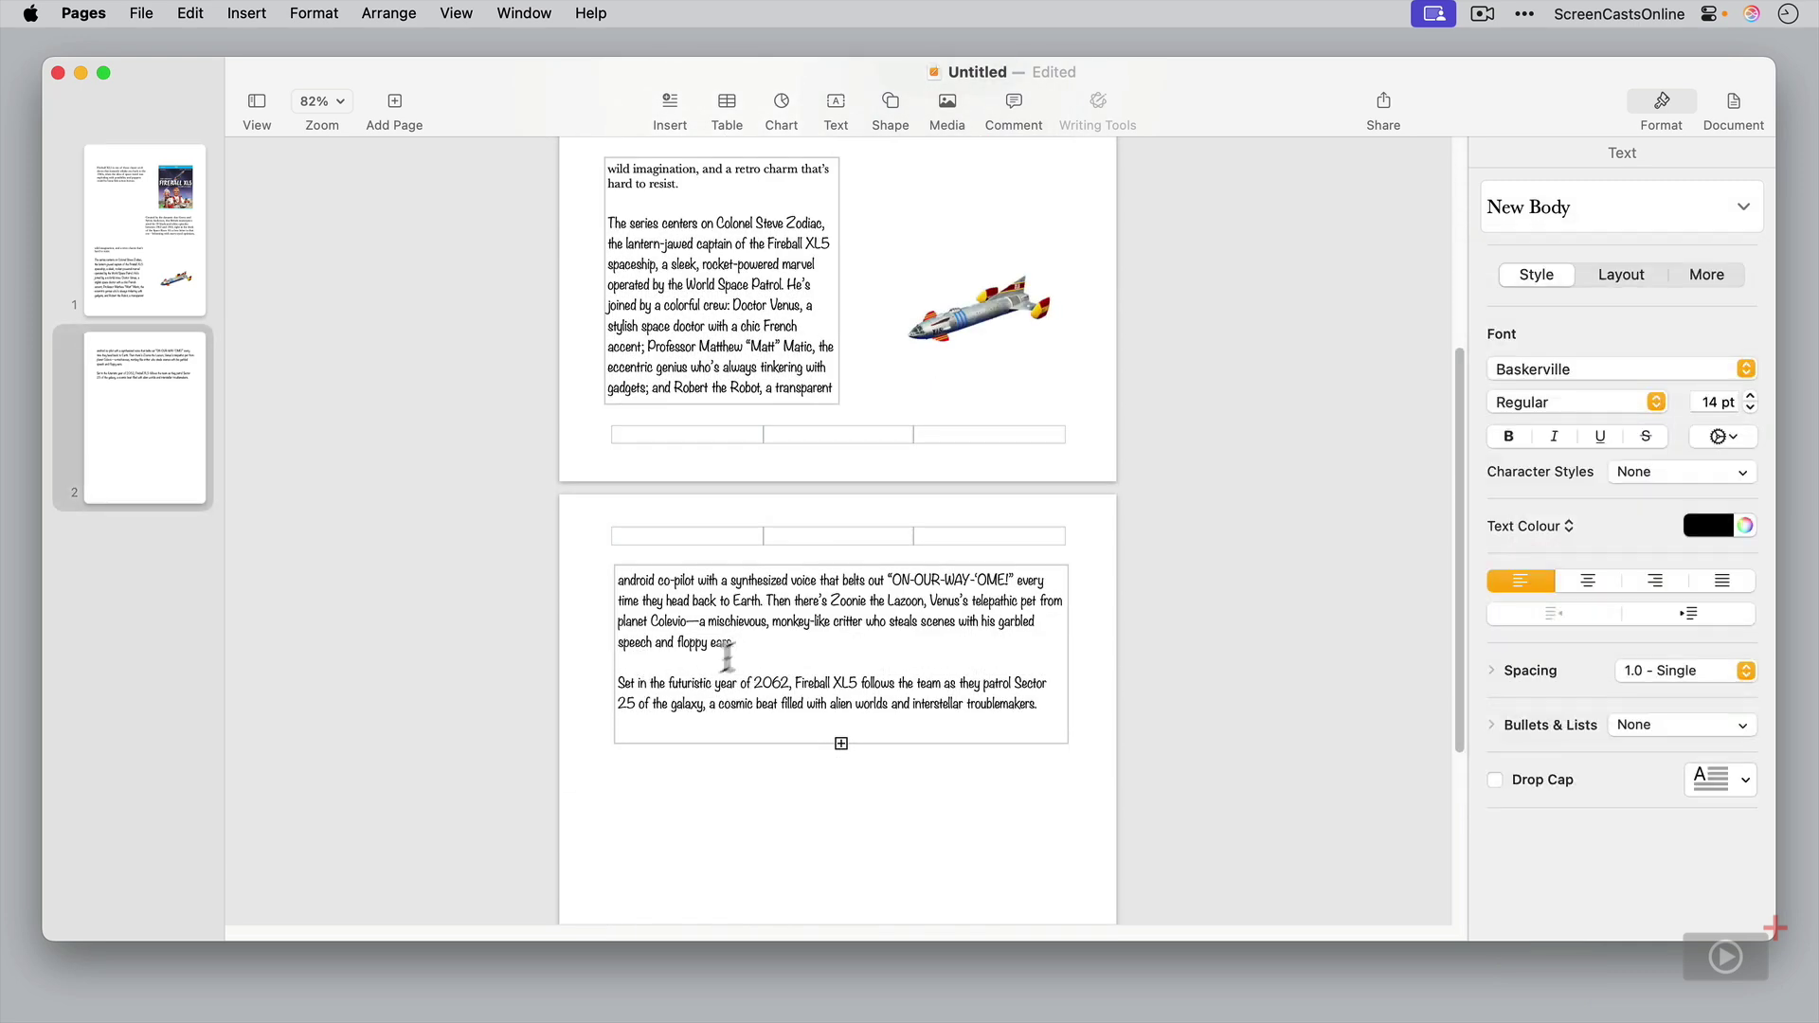
Apply New Body with F8 to the 'Set in the futuristic year' paragraph on page 2
click(654, 688)
drag(615, 680, 1042, 706)
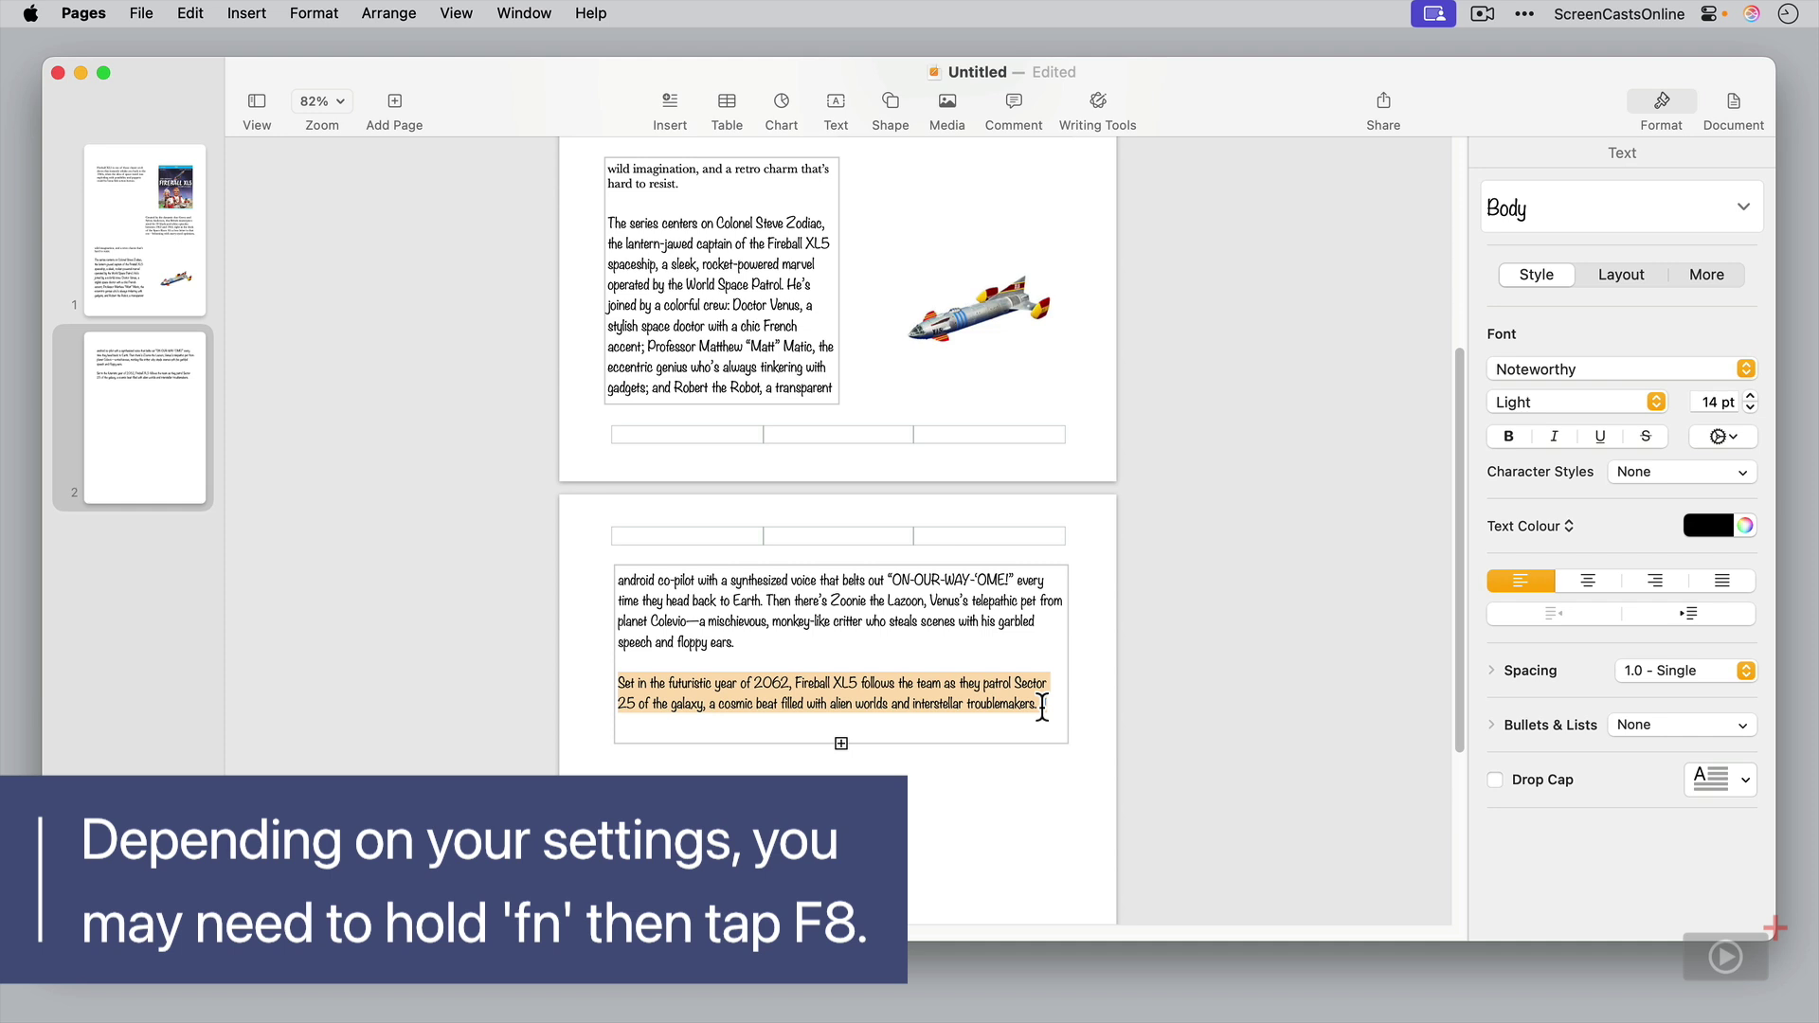
key(F8)
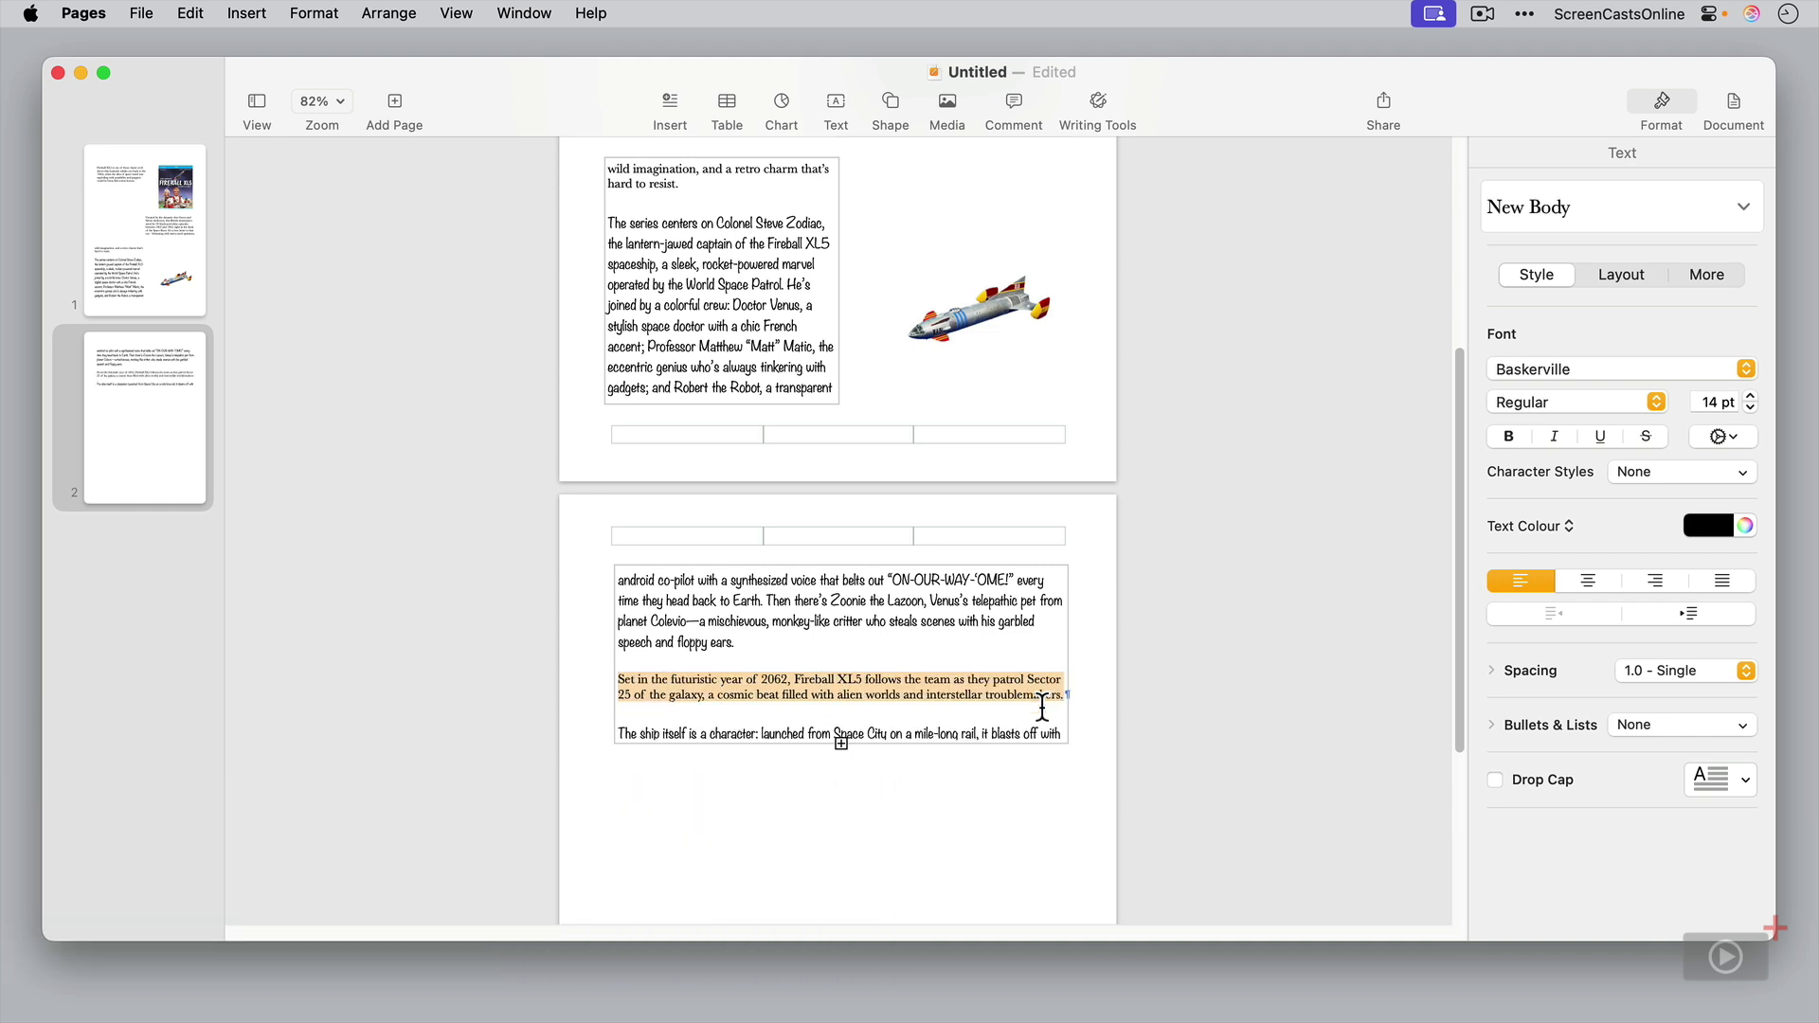